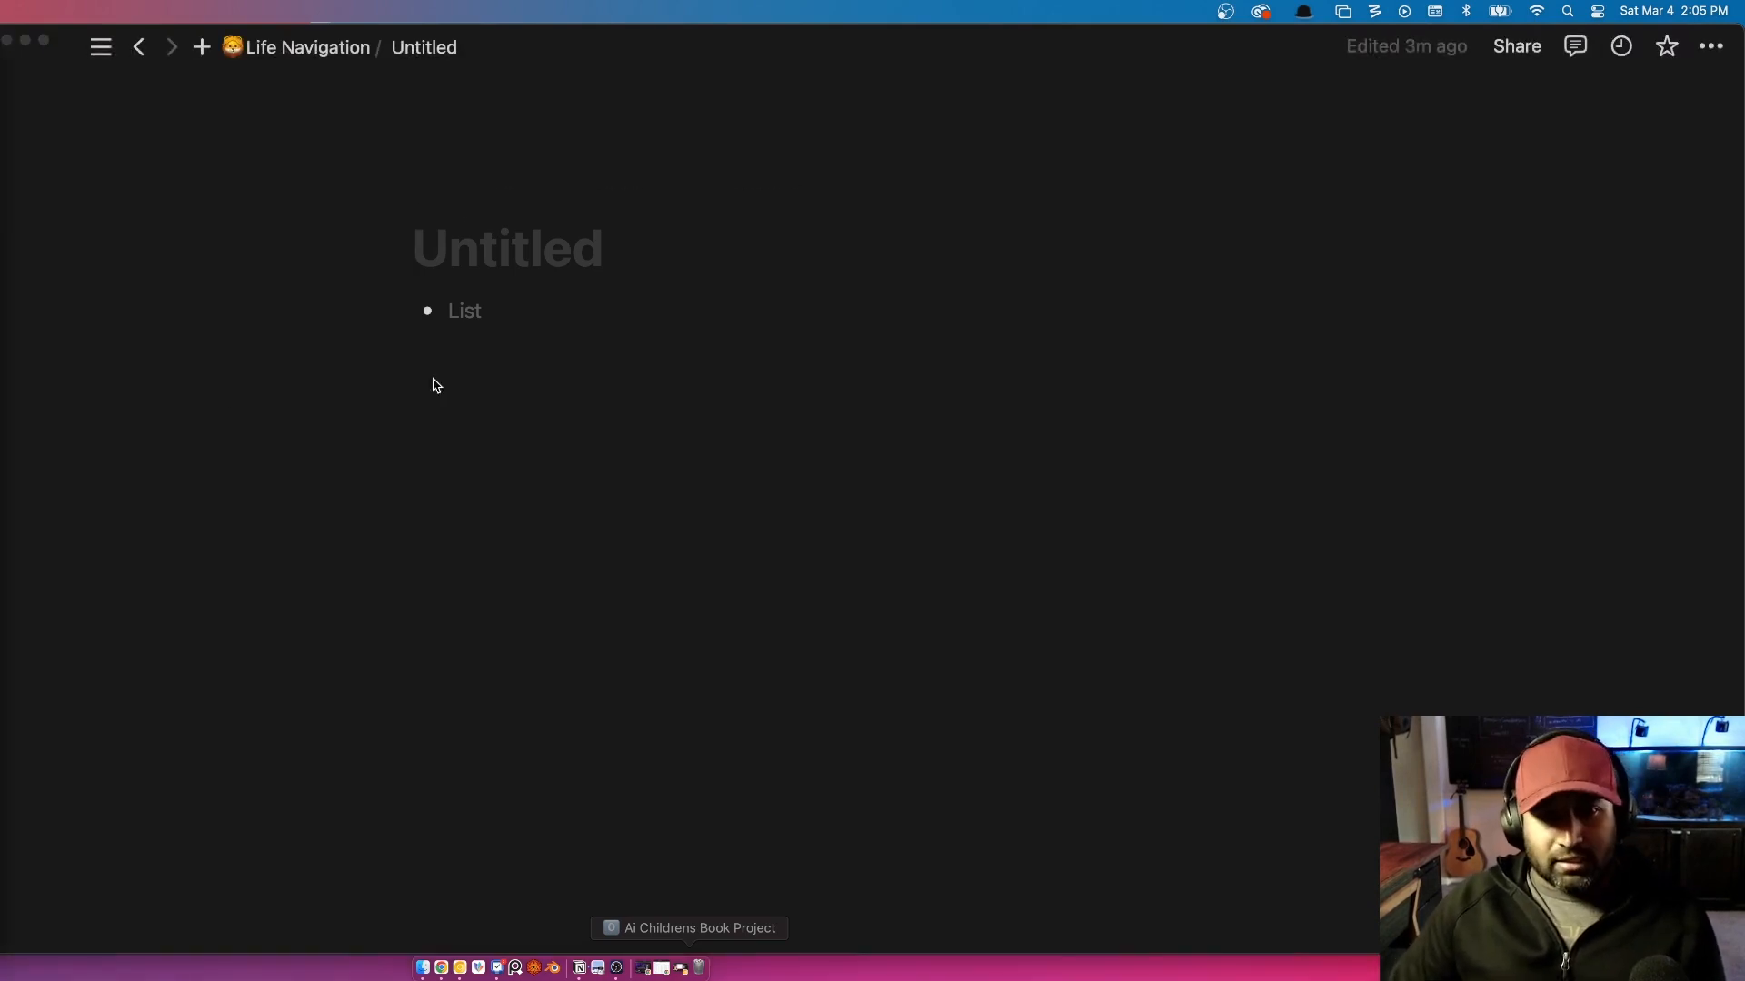
Title the untitled page "Working Tittle".
left_click(507, 240)
type("Un")
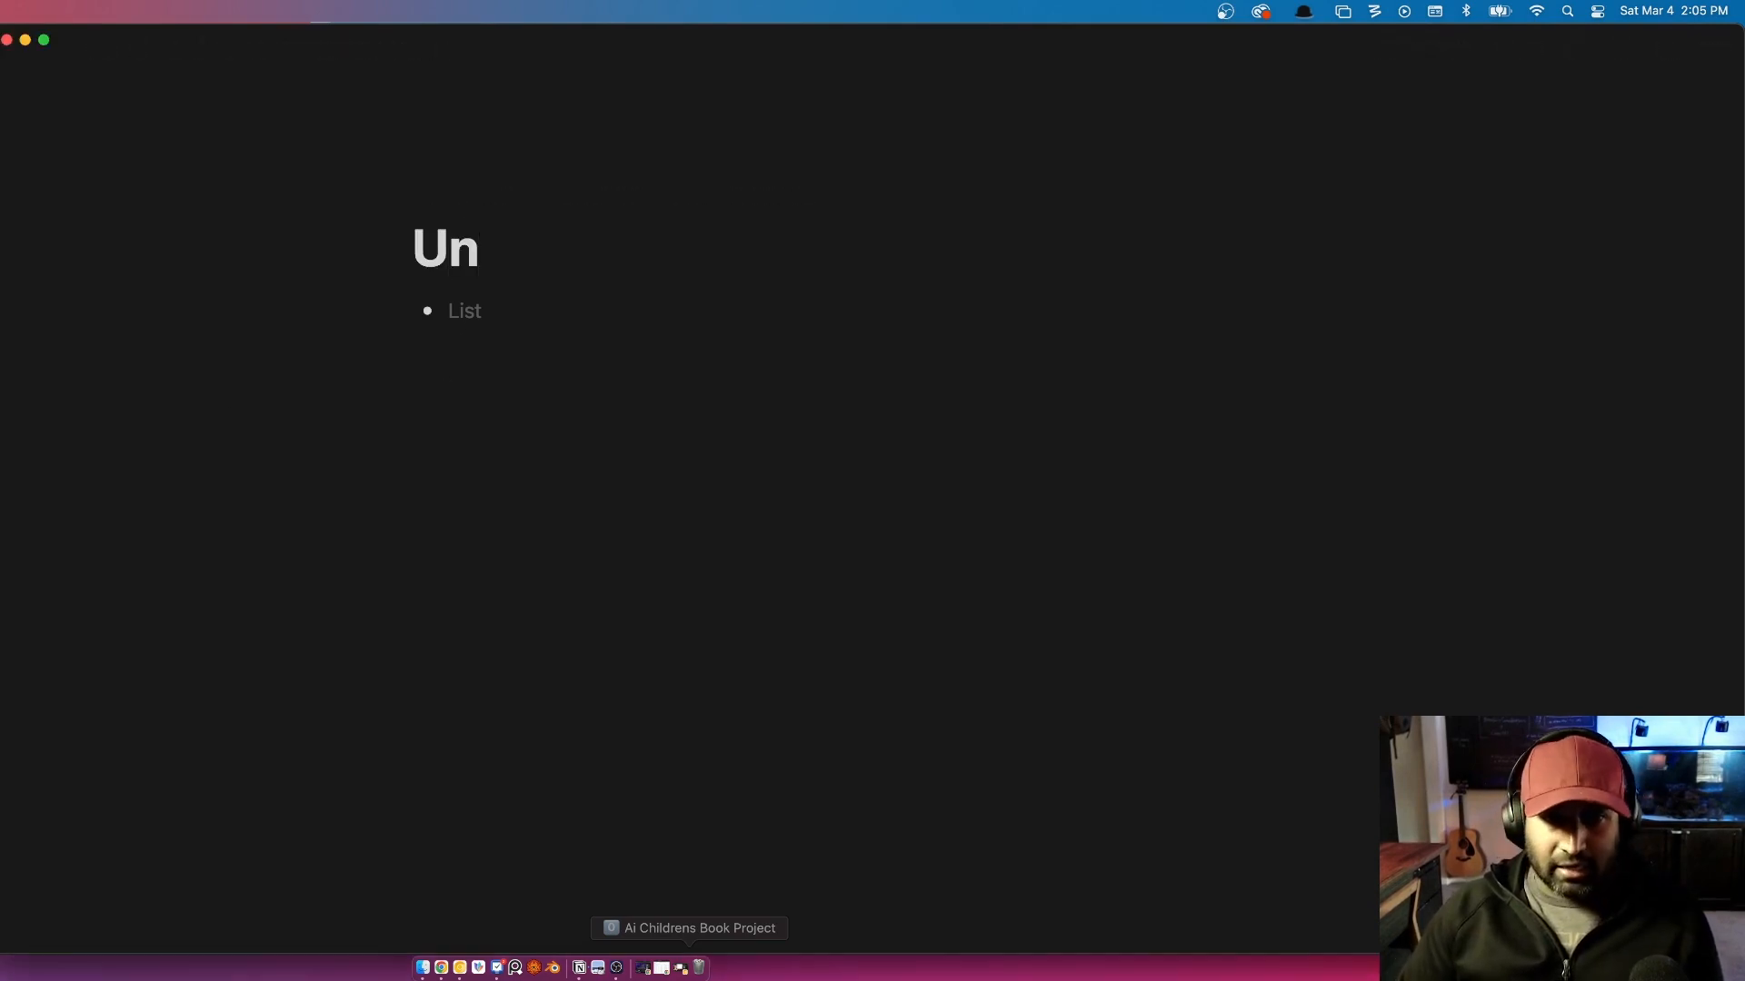
type("tile")
key("super+BackSpace")
type("Work")
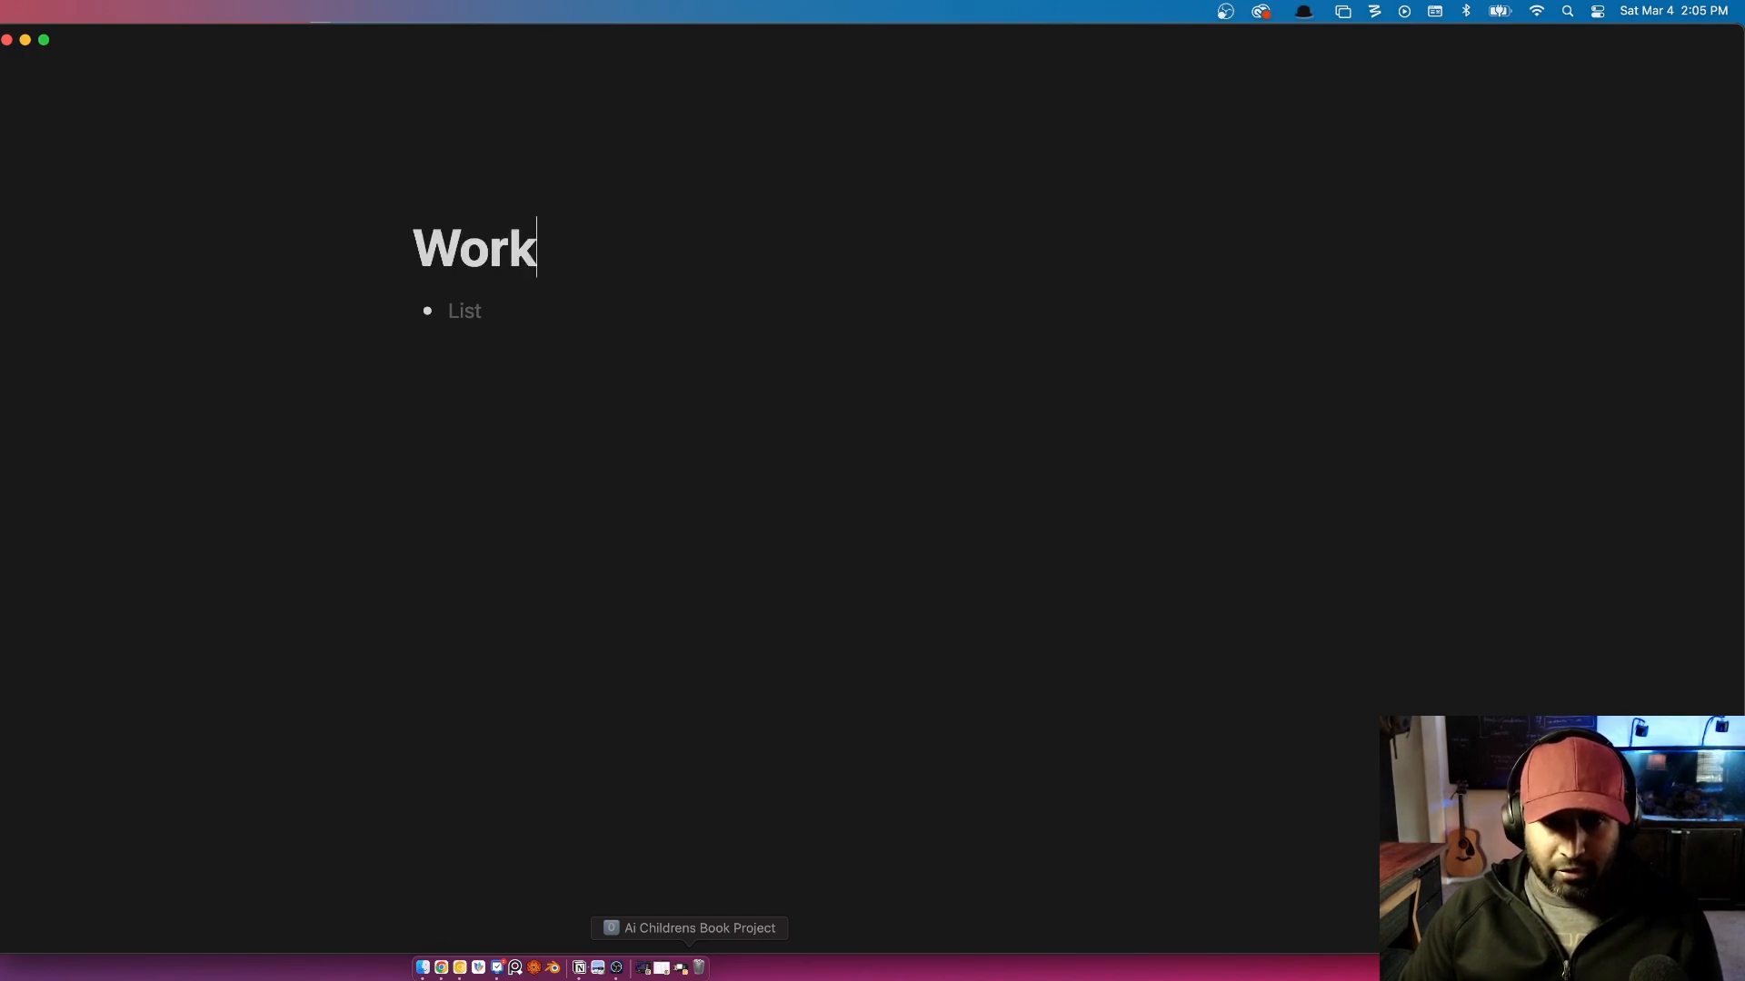
key("BackSpace")
type("king")
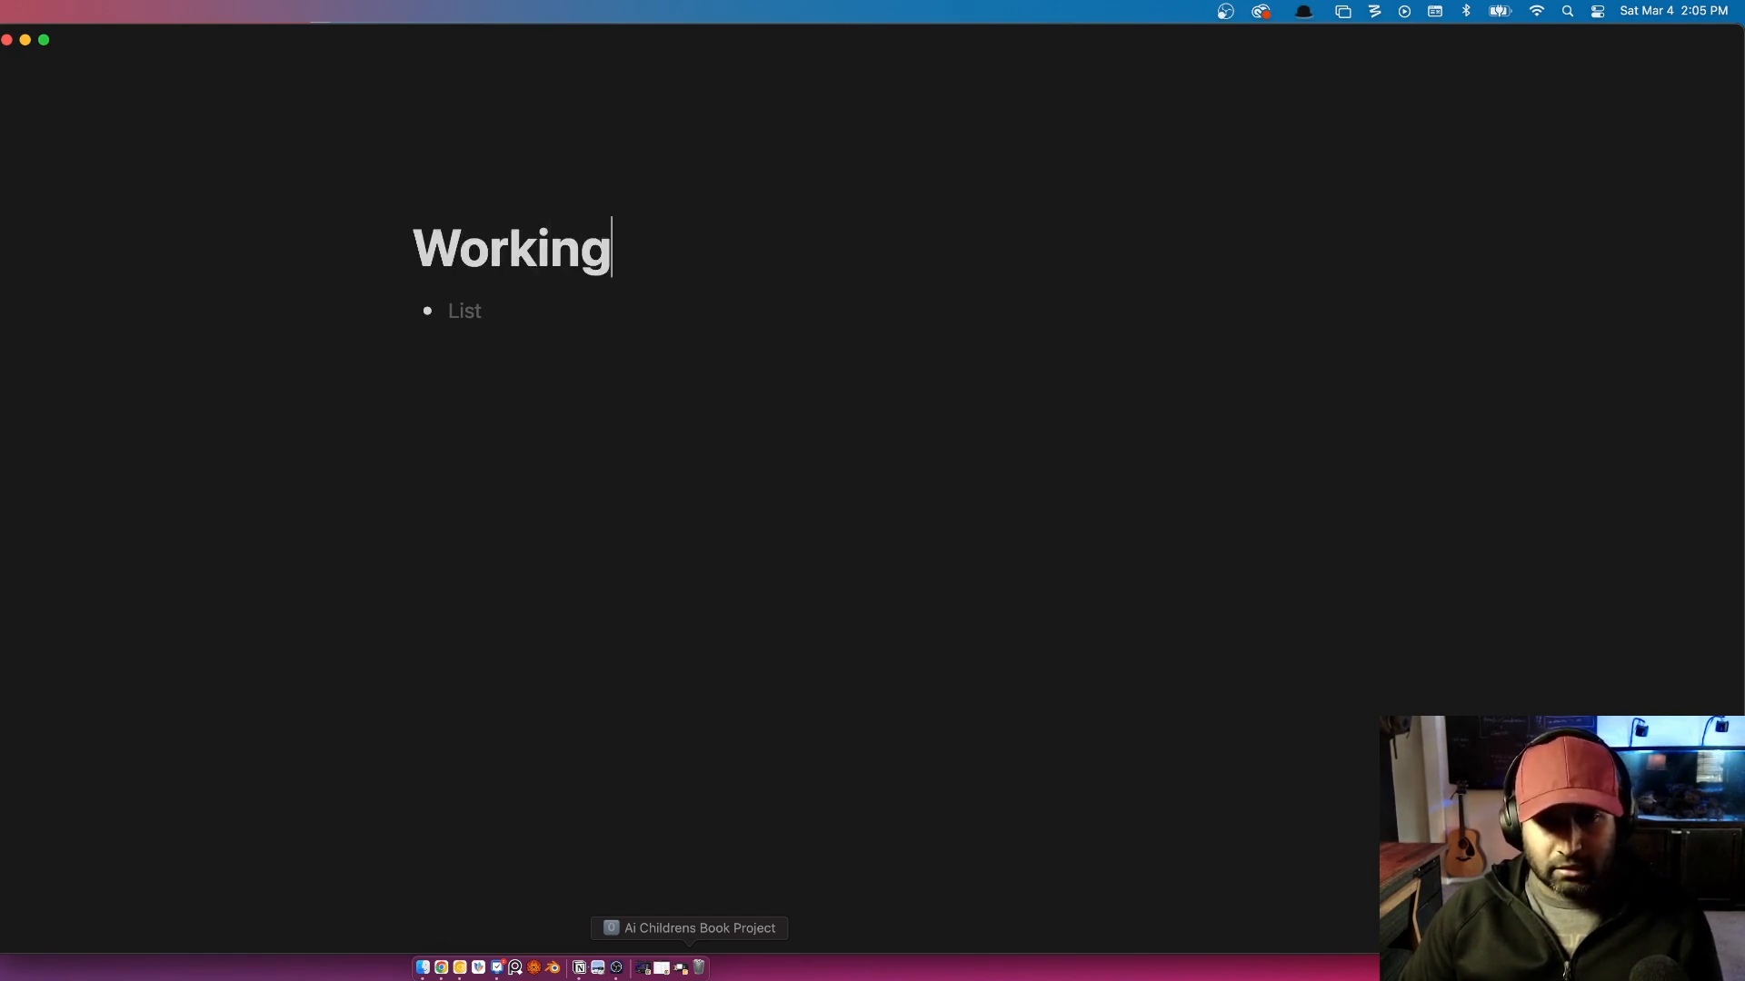
type(" Titiel")
key("Return")
Add the section heading "Big Ideas" above the empty bullet list.
type("Big ")
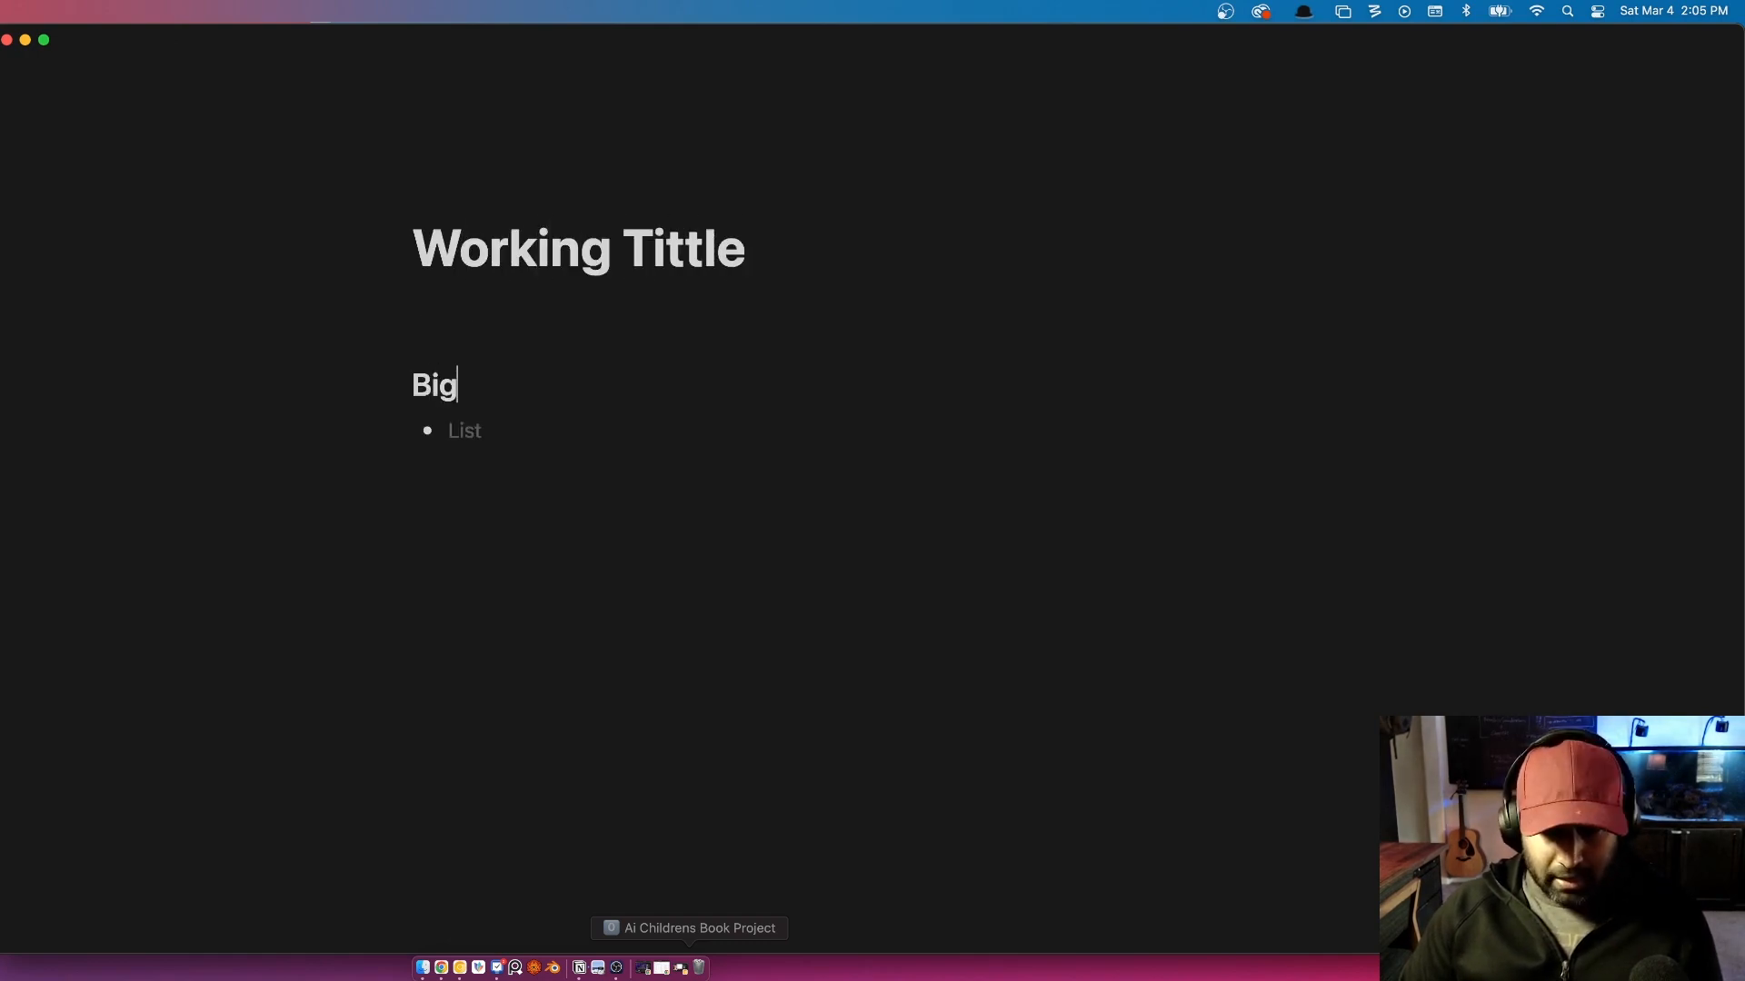
type("Ideas")
key("Down")
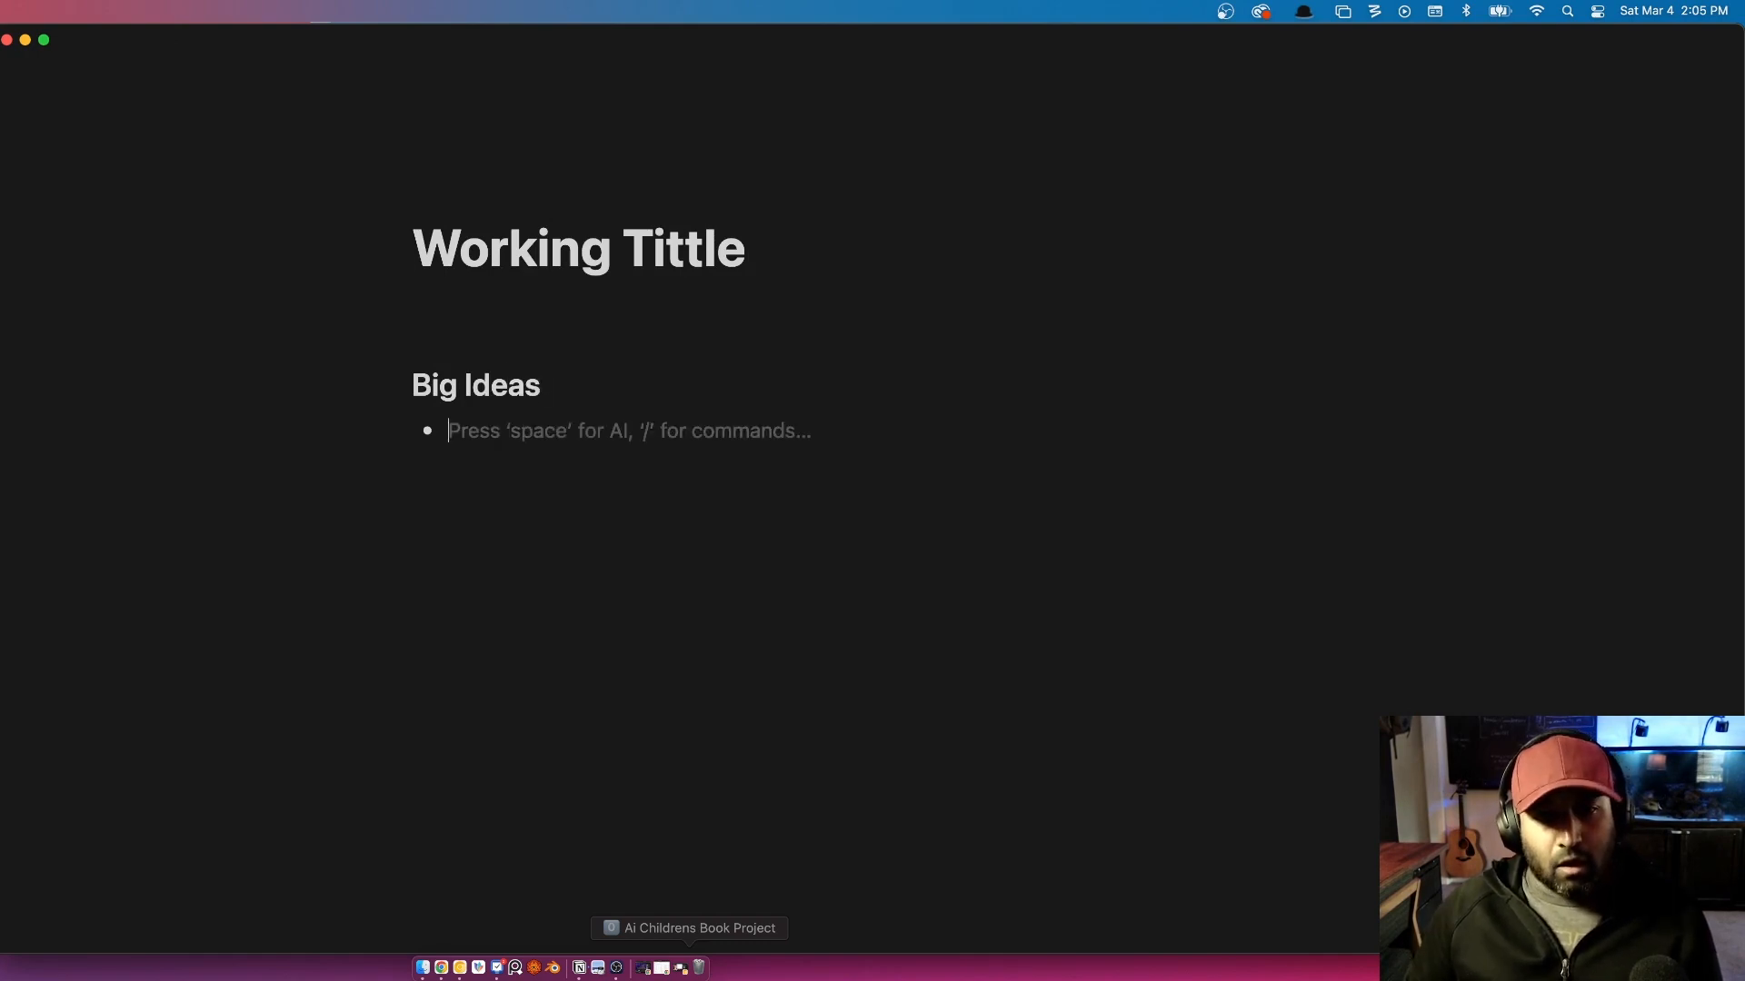
Write "Midjourney - Visuals of the story" as the first bullet under Big Ideas.
type("M")
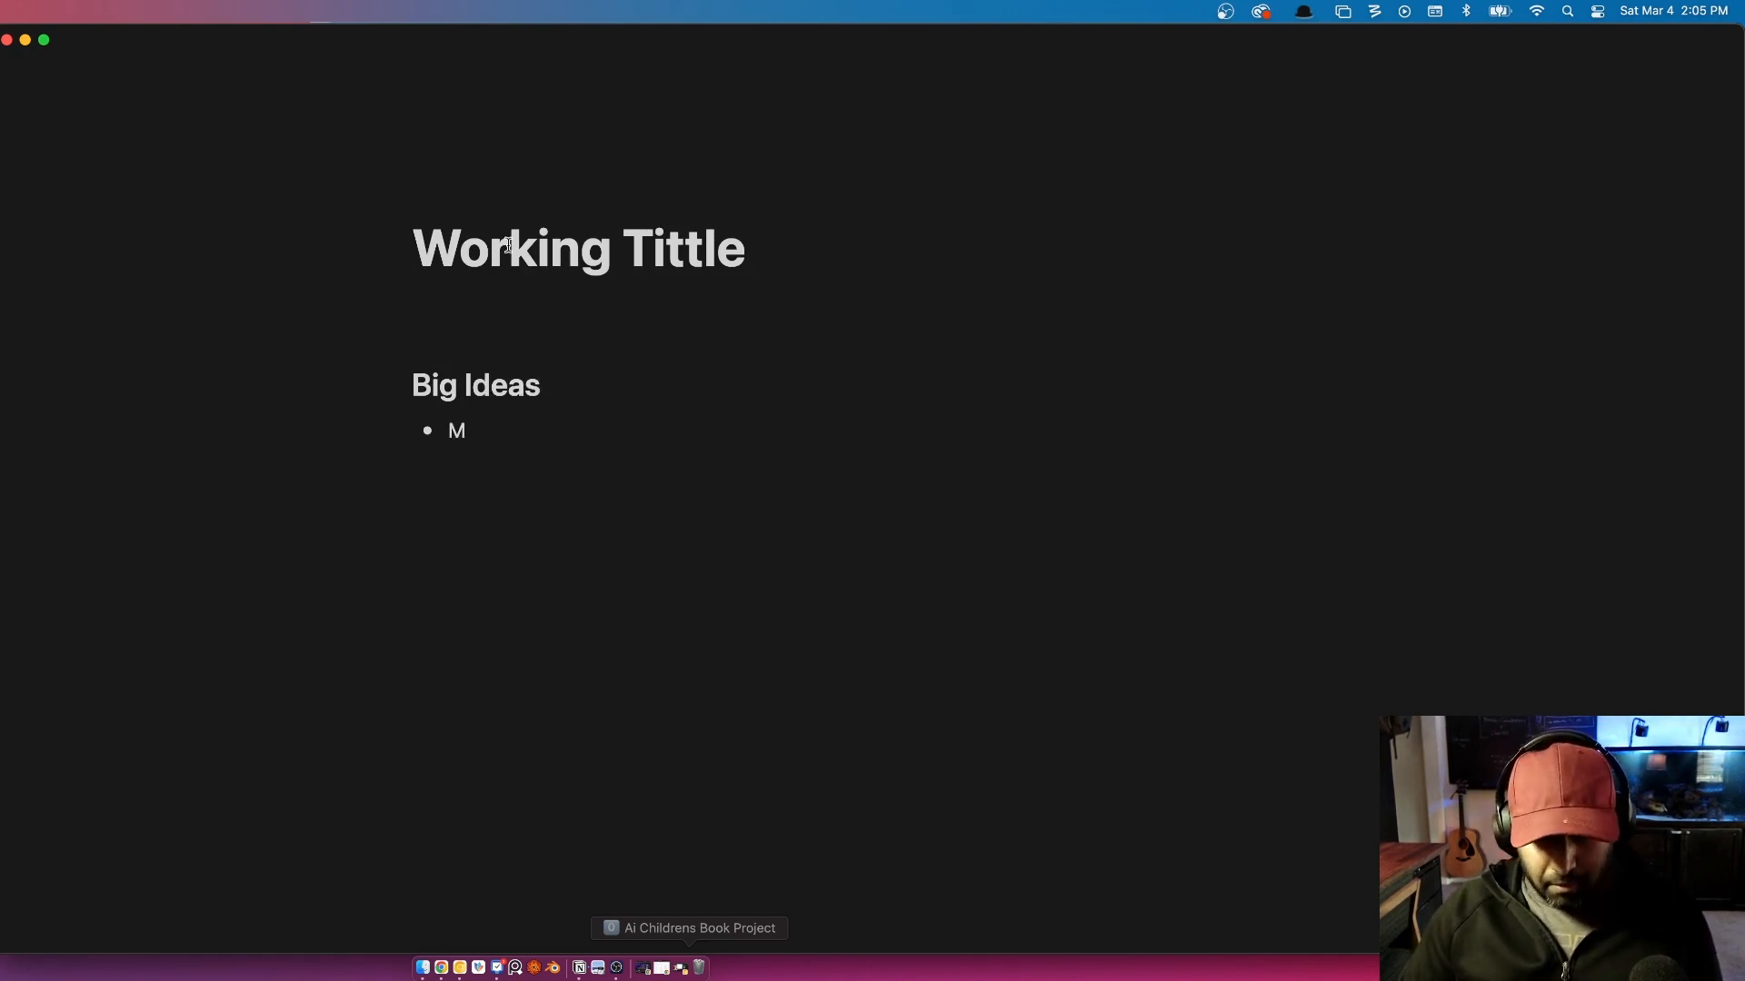
type("idjourney")
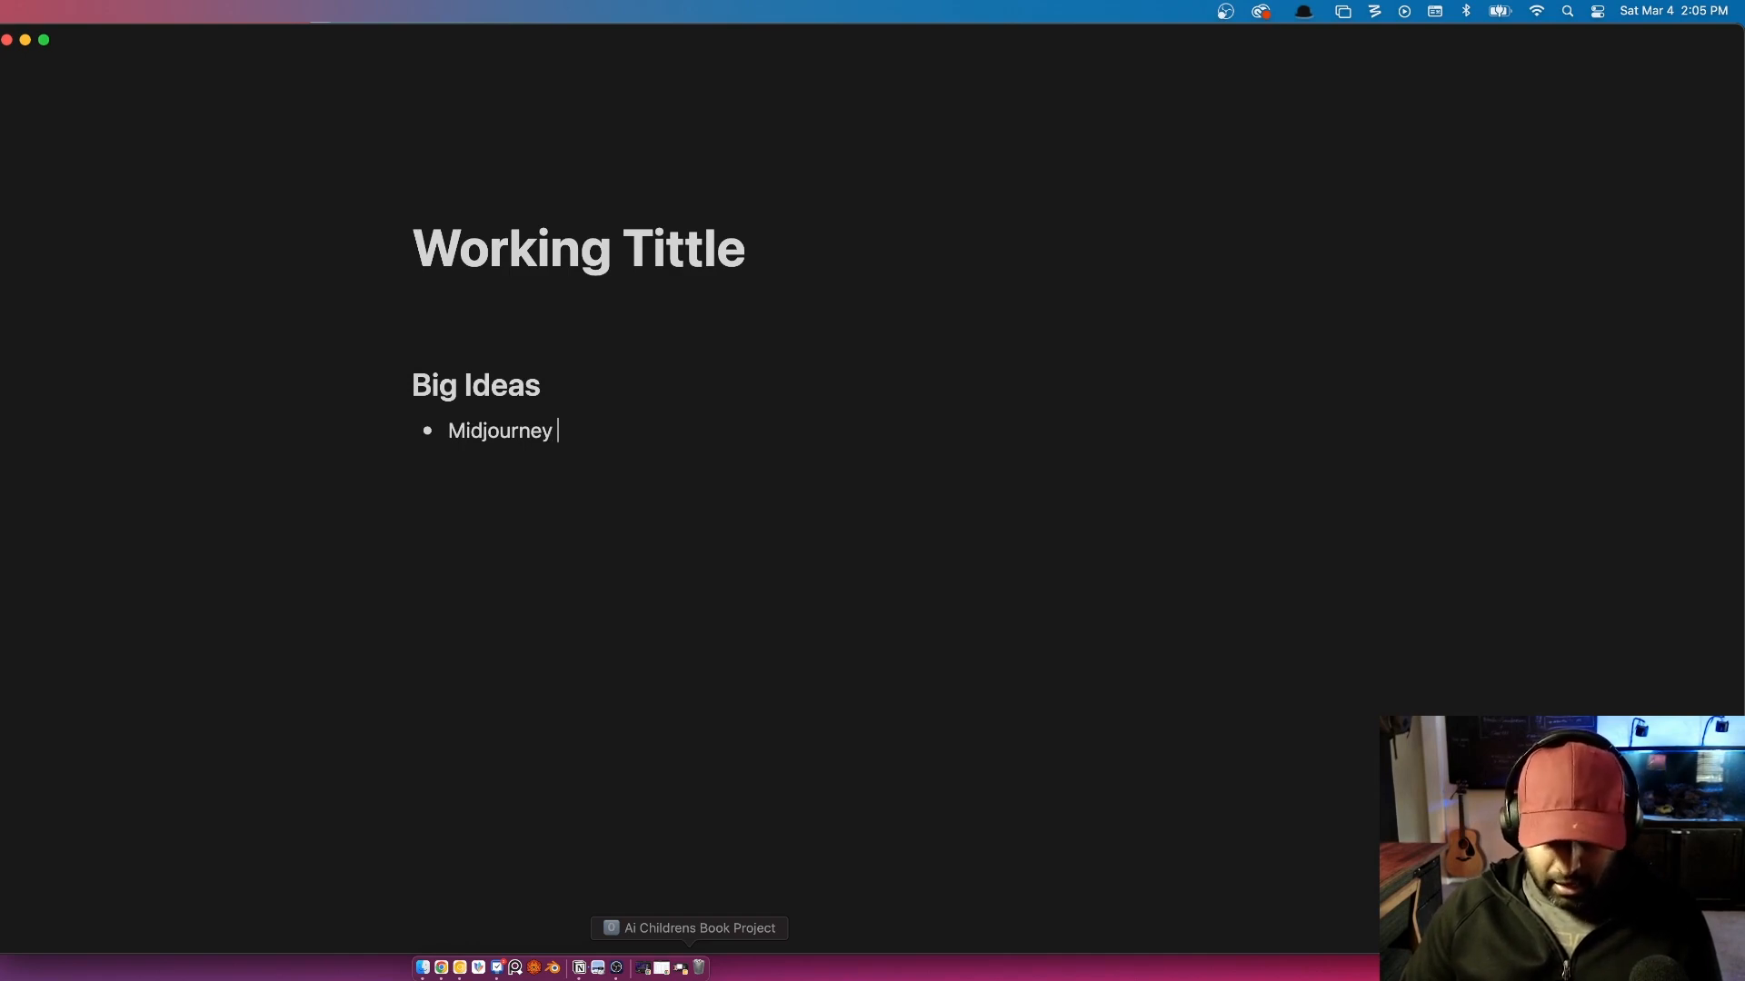
type(" - Visual")
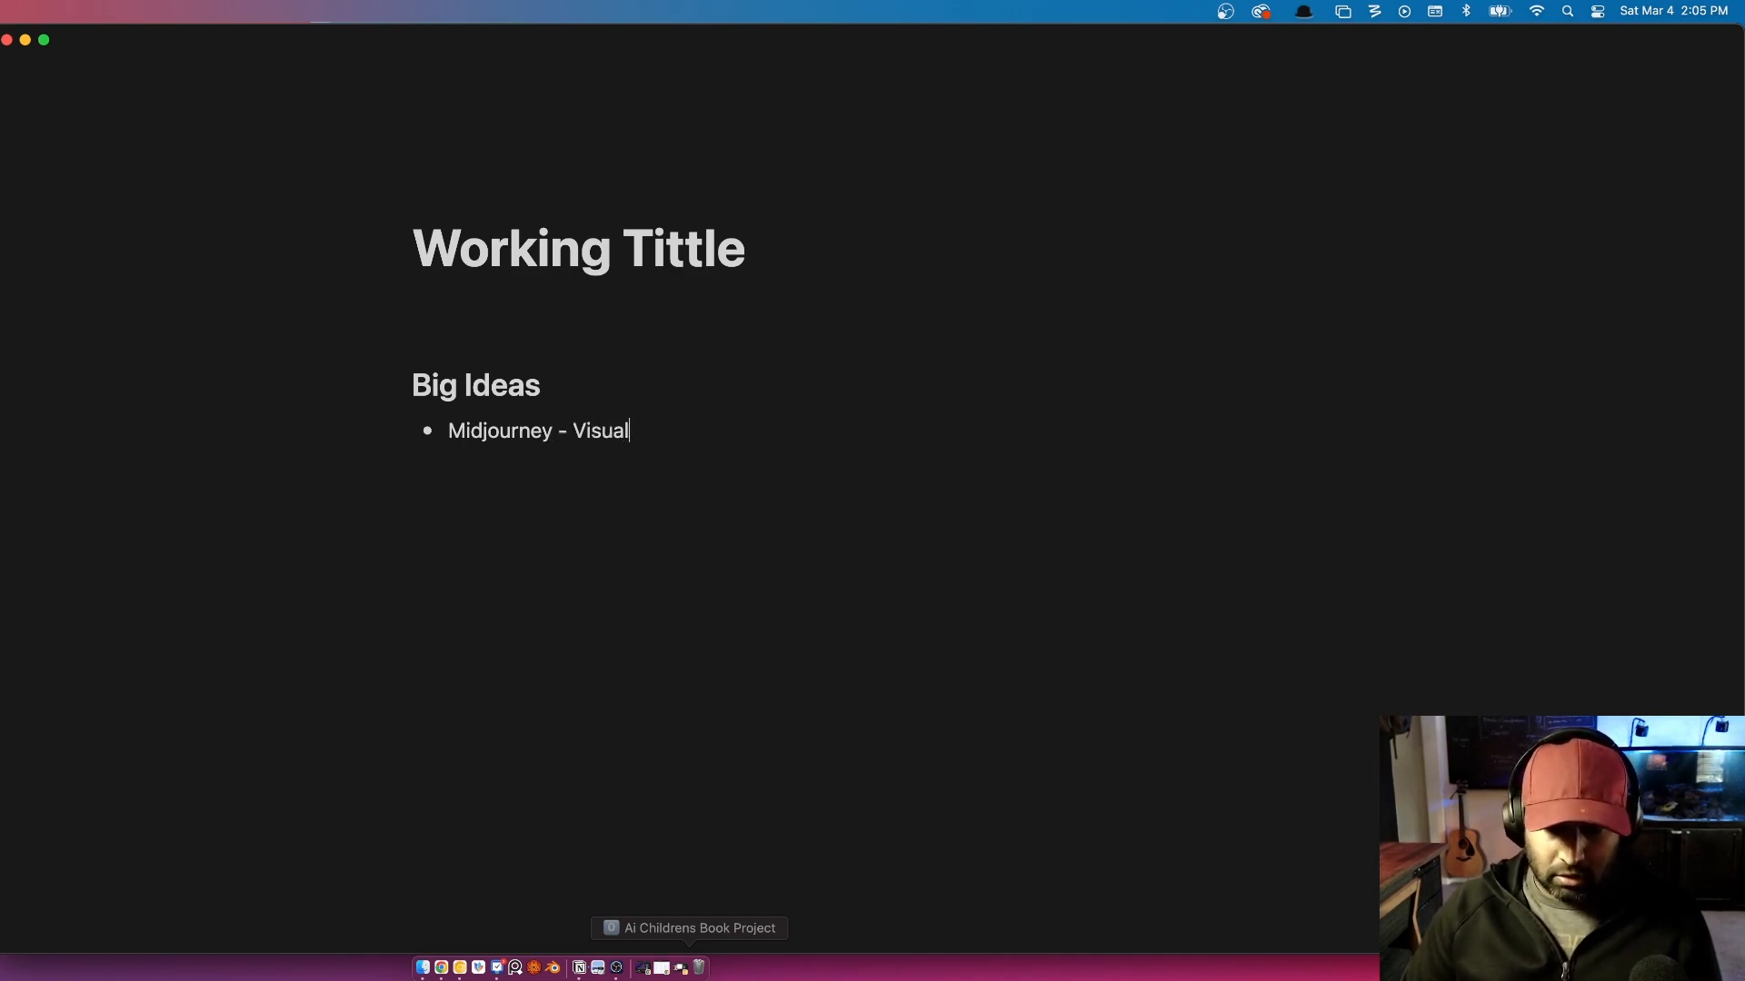
type("s of the story")
key("Return")
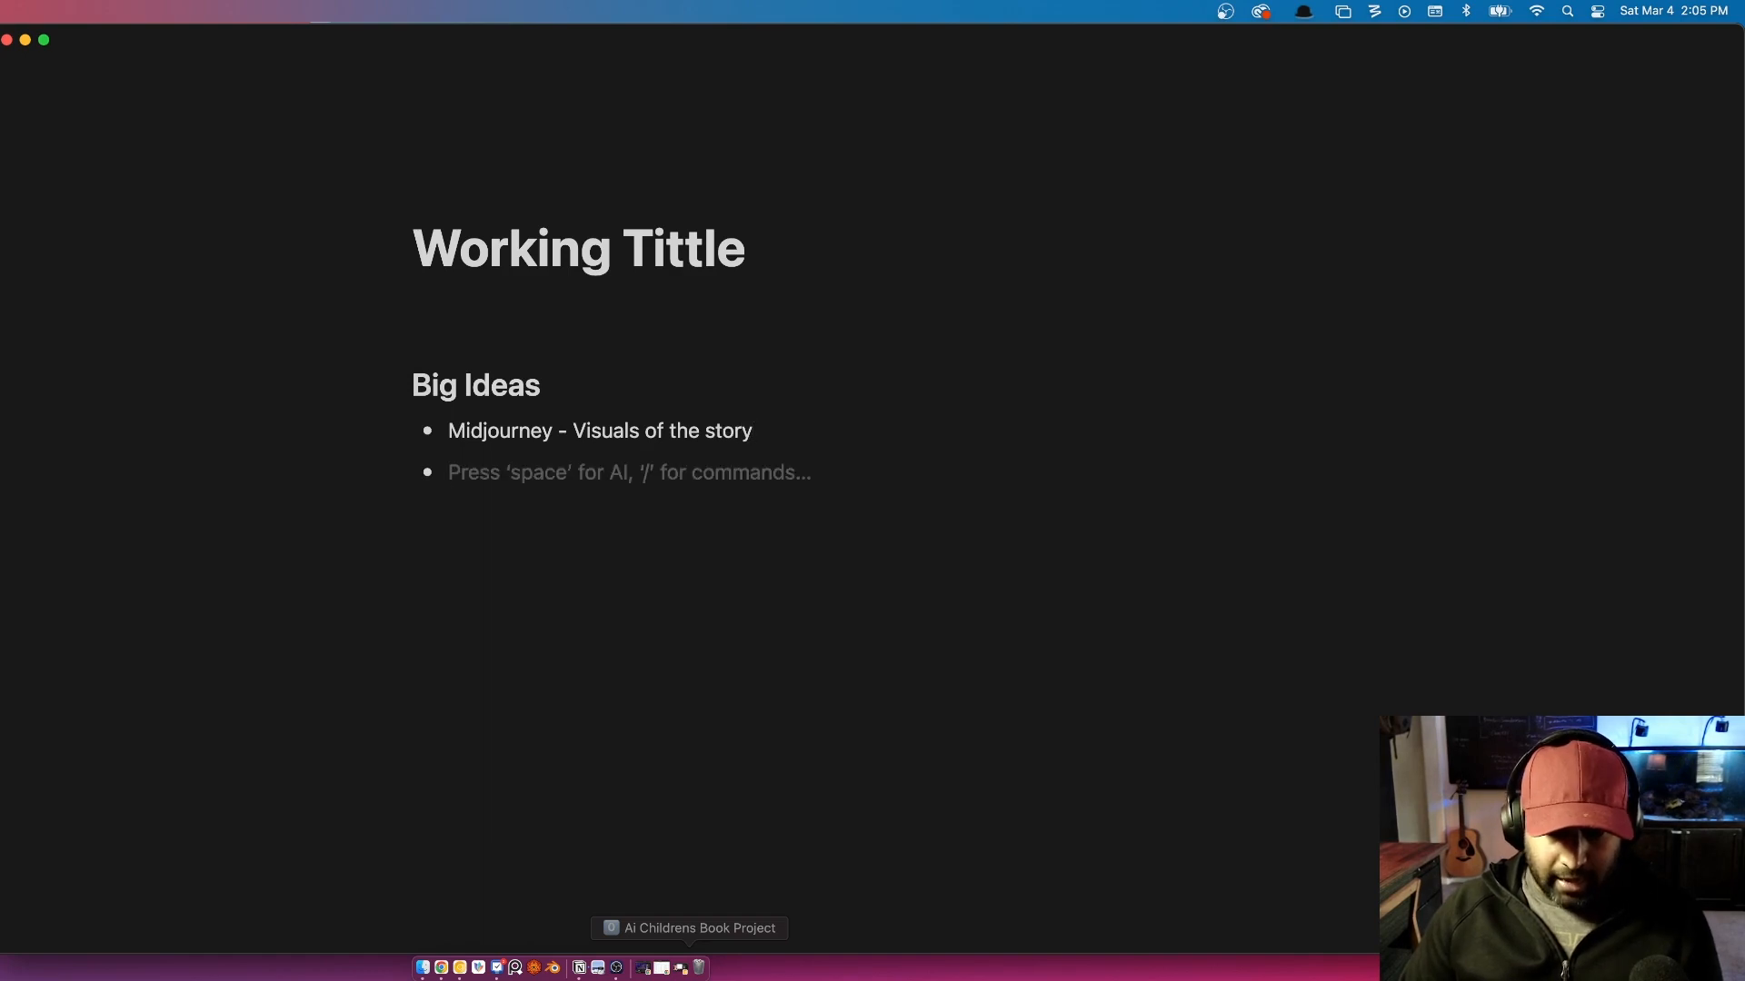
Add a second Big Ideas bullet reading "Chat GPT - Tought partnership with story - Co-author".
type("Chat ")
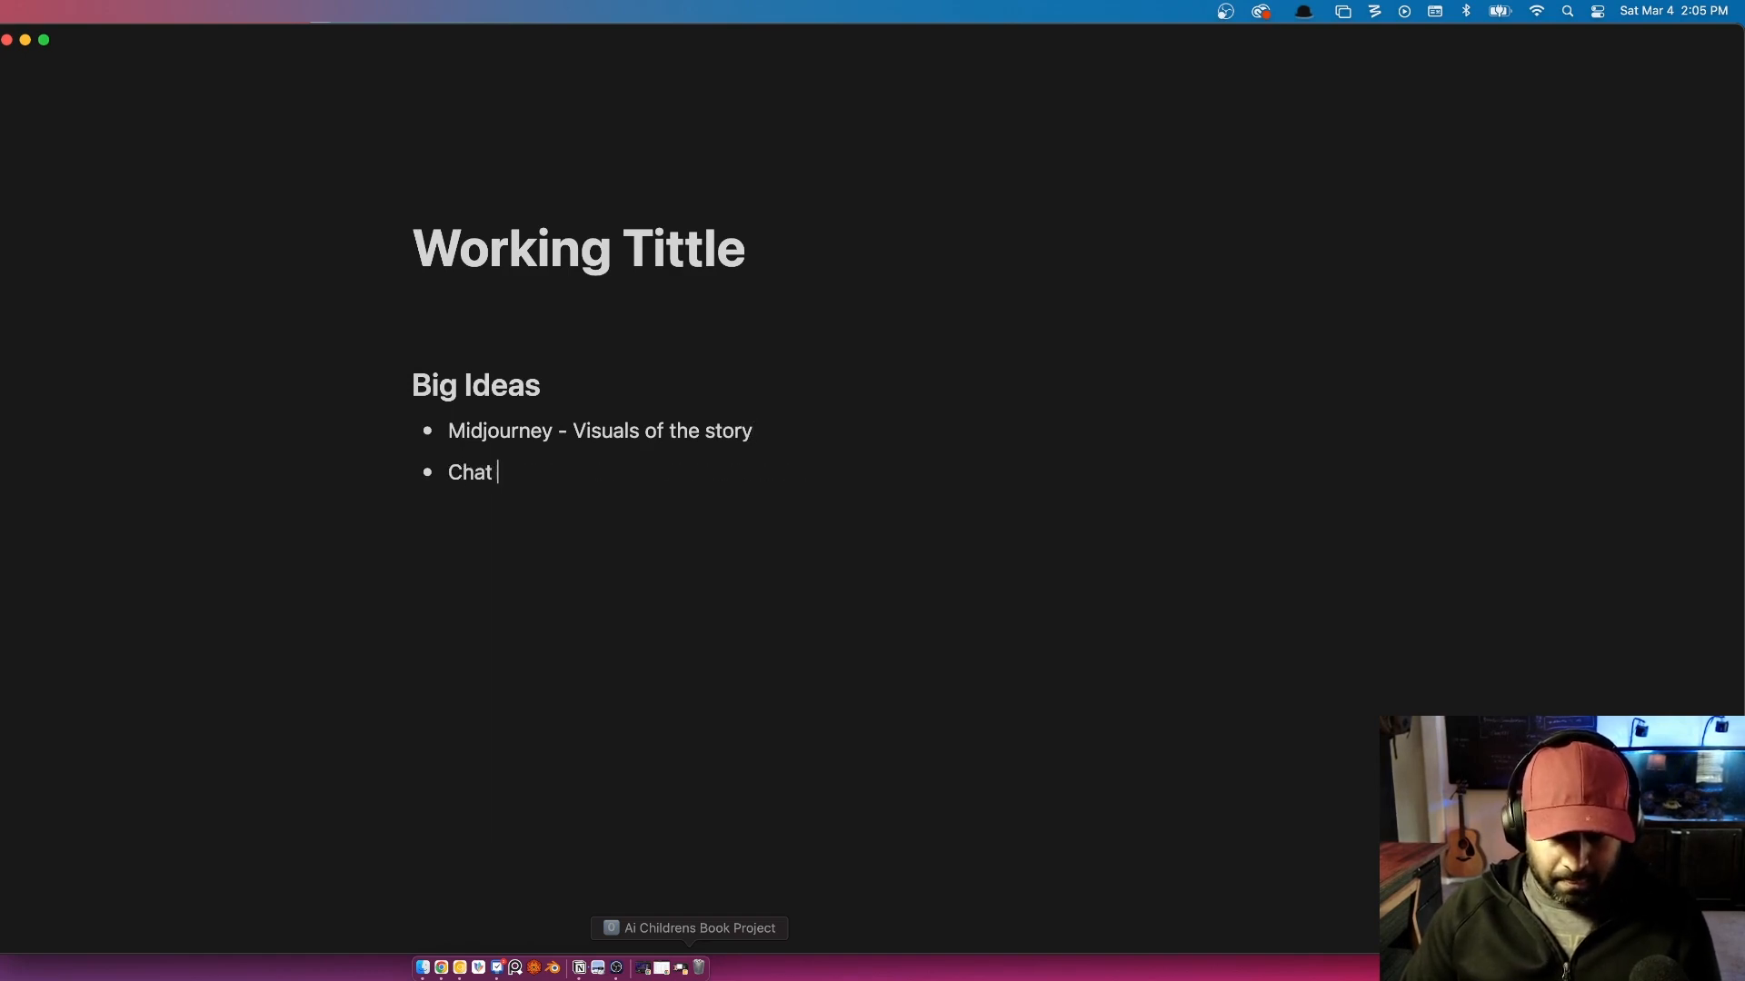
type("GPT 0")
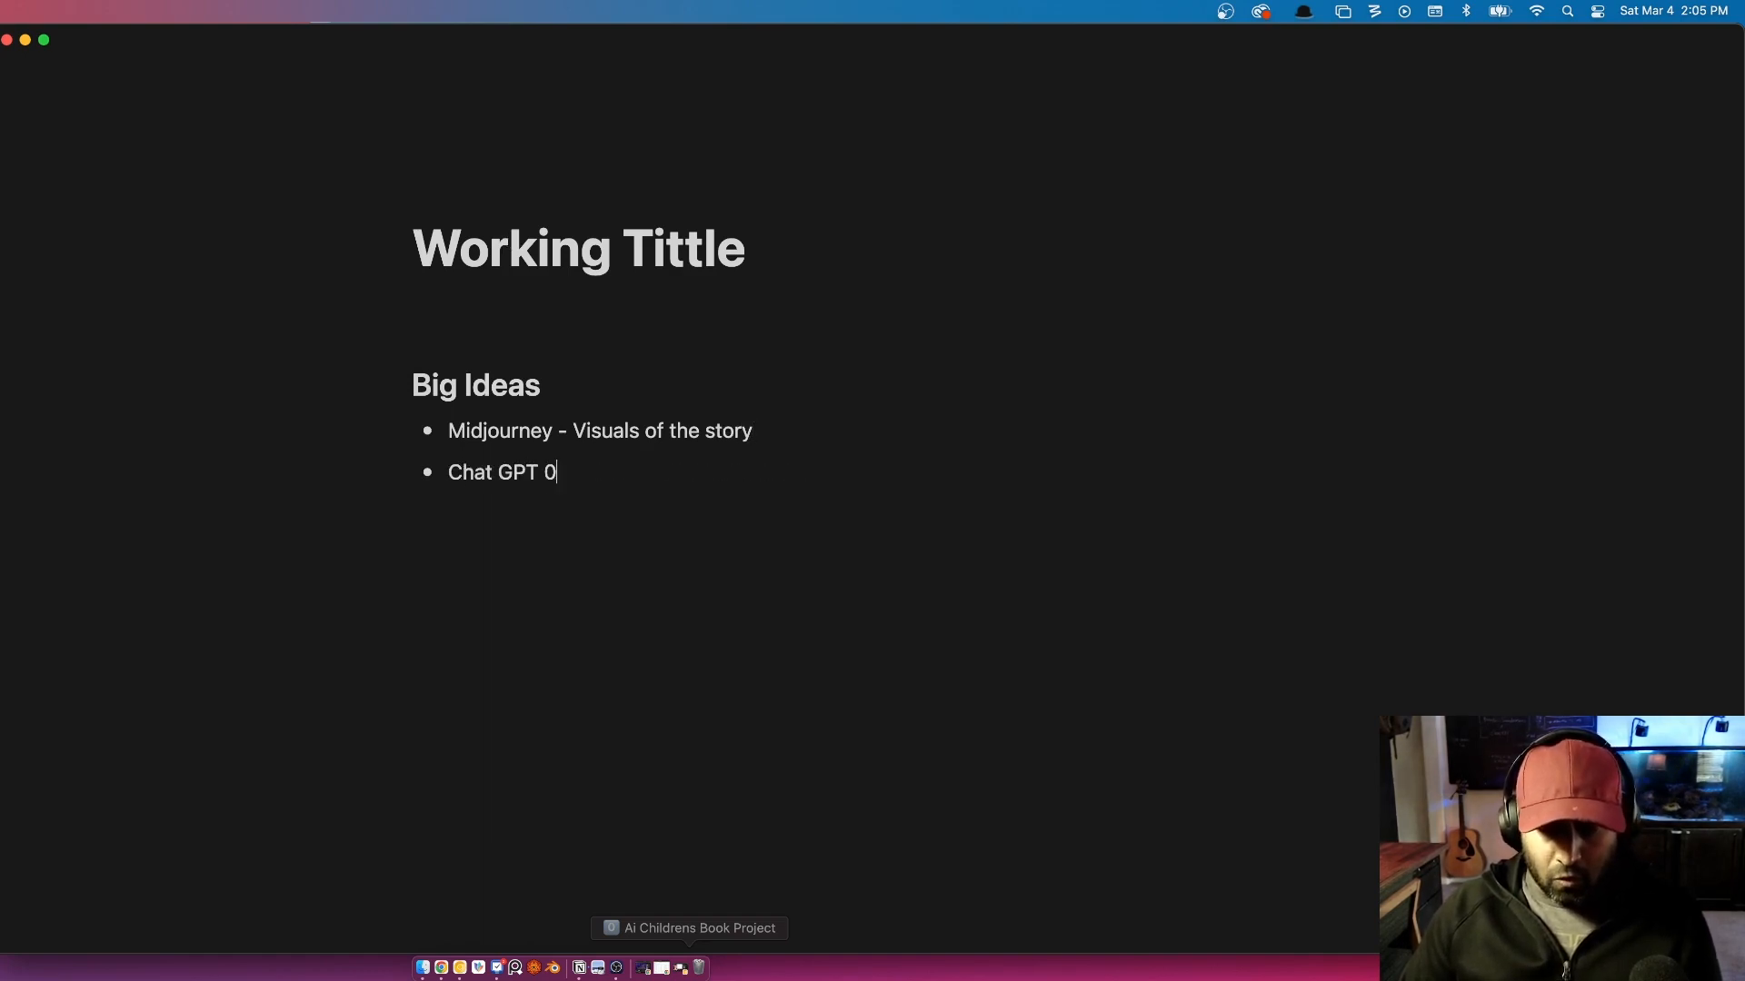
key("BackSpace")
type("= Tought ")
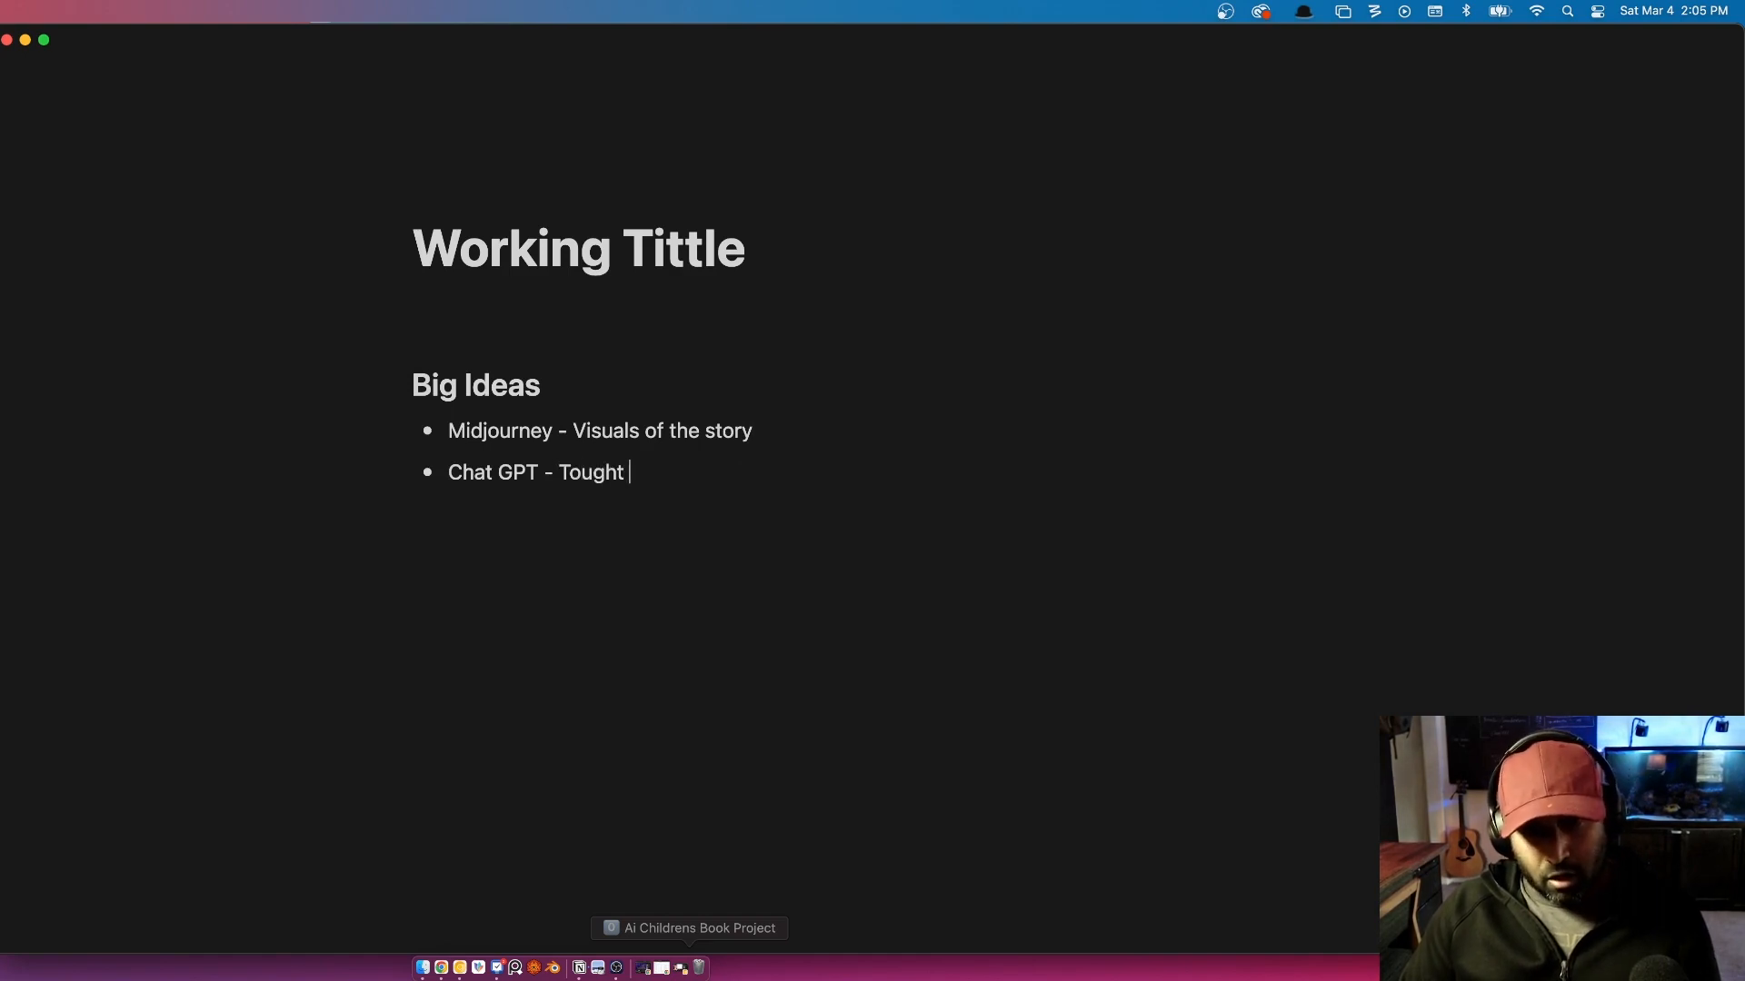
type("partnership with")
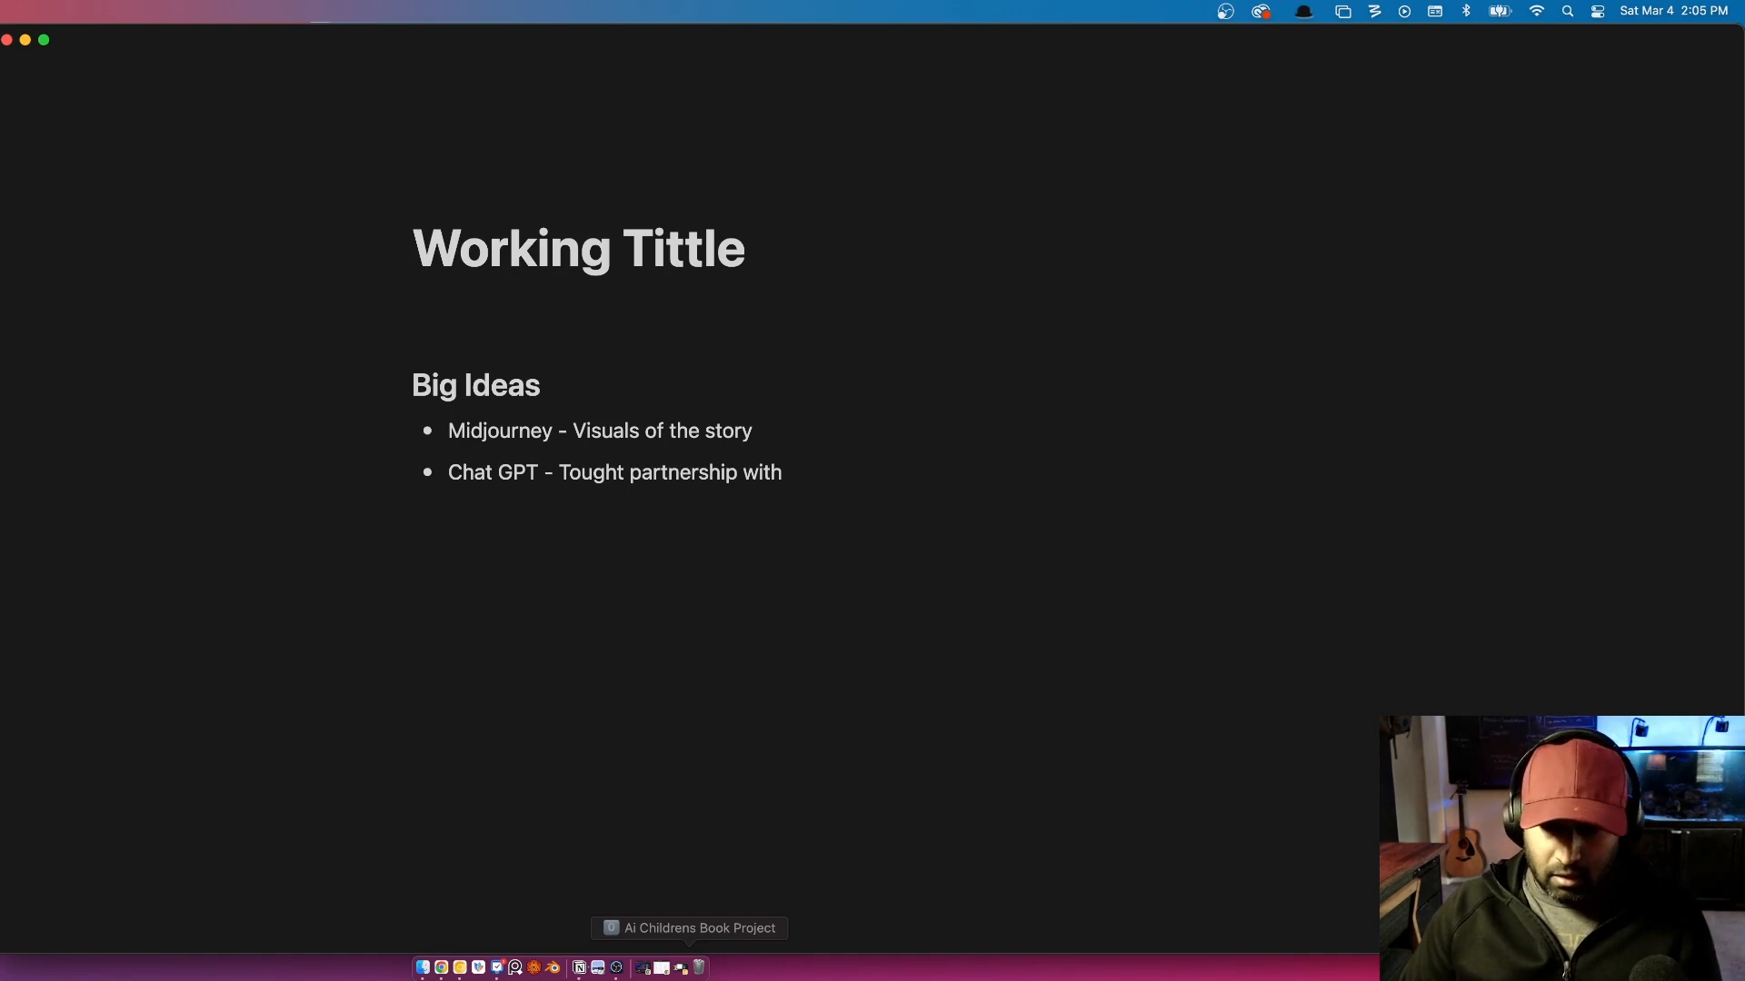
type(" stotry")
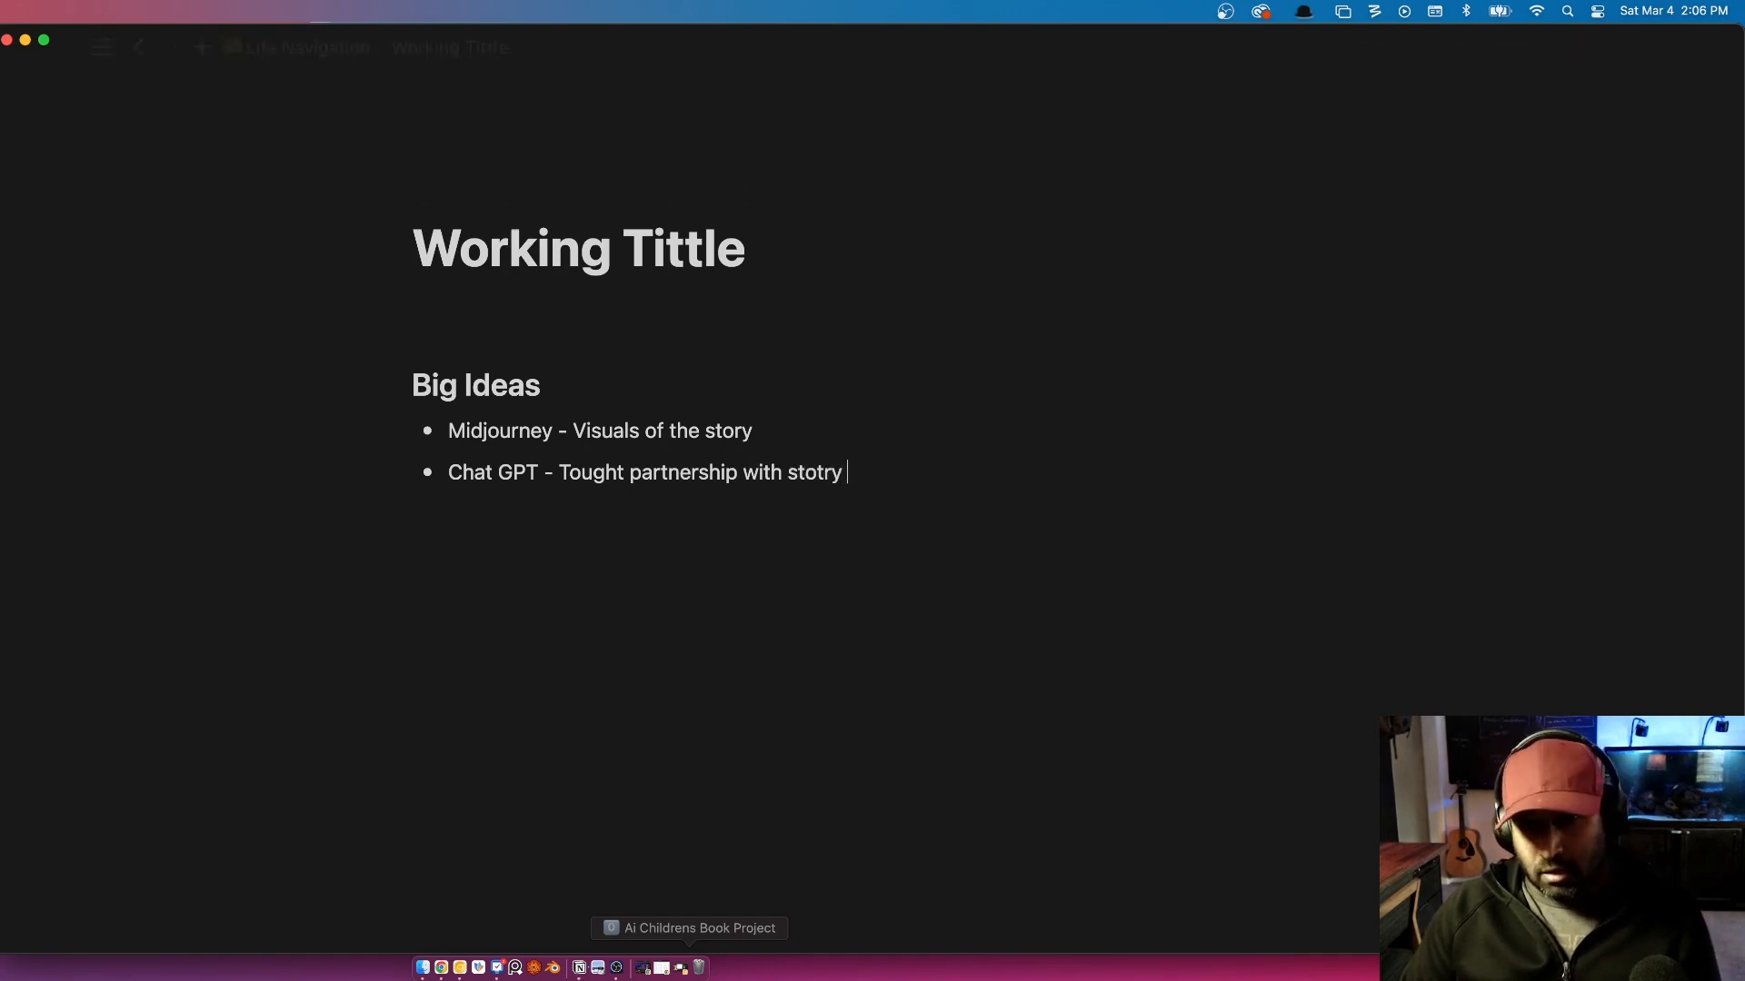
key("BackSpace")
key("BackSpace")
key("BackSpace")
key("BackSpace")
type("ry ")
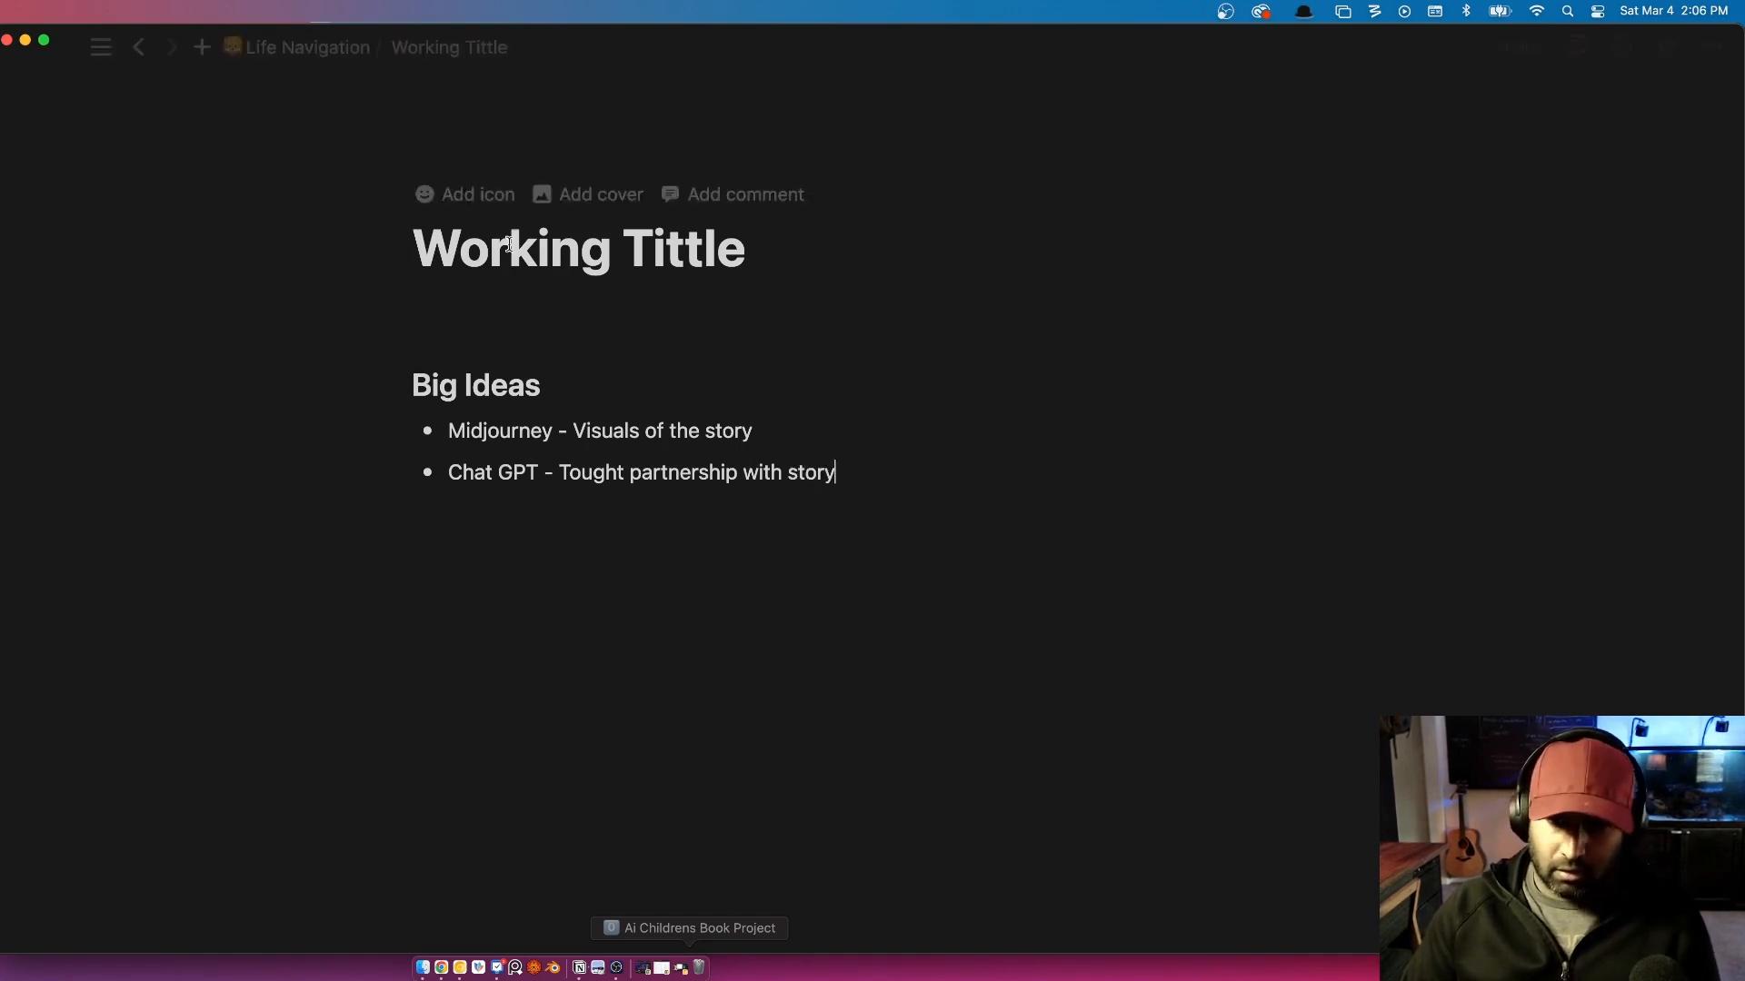
type("- Co-author")
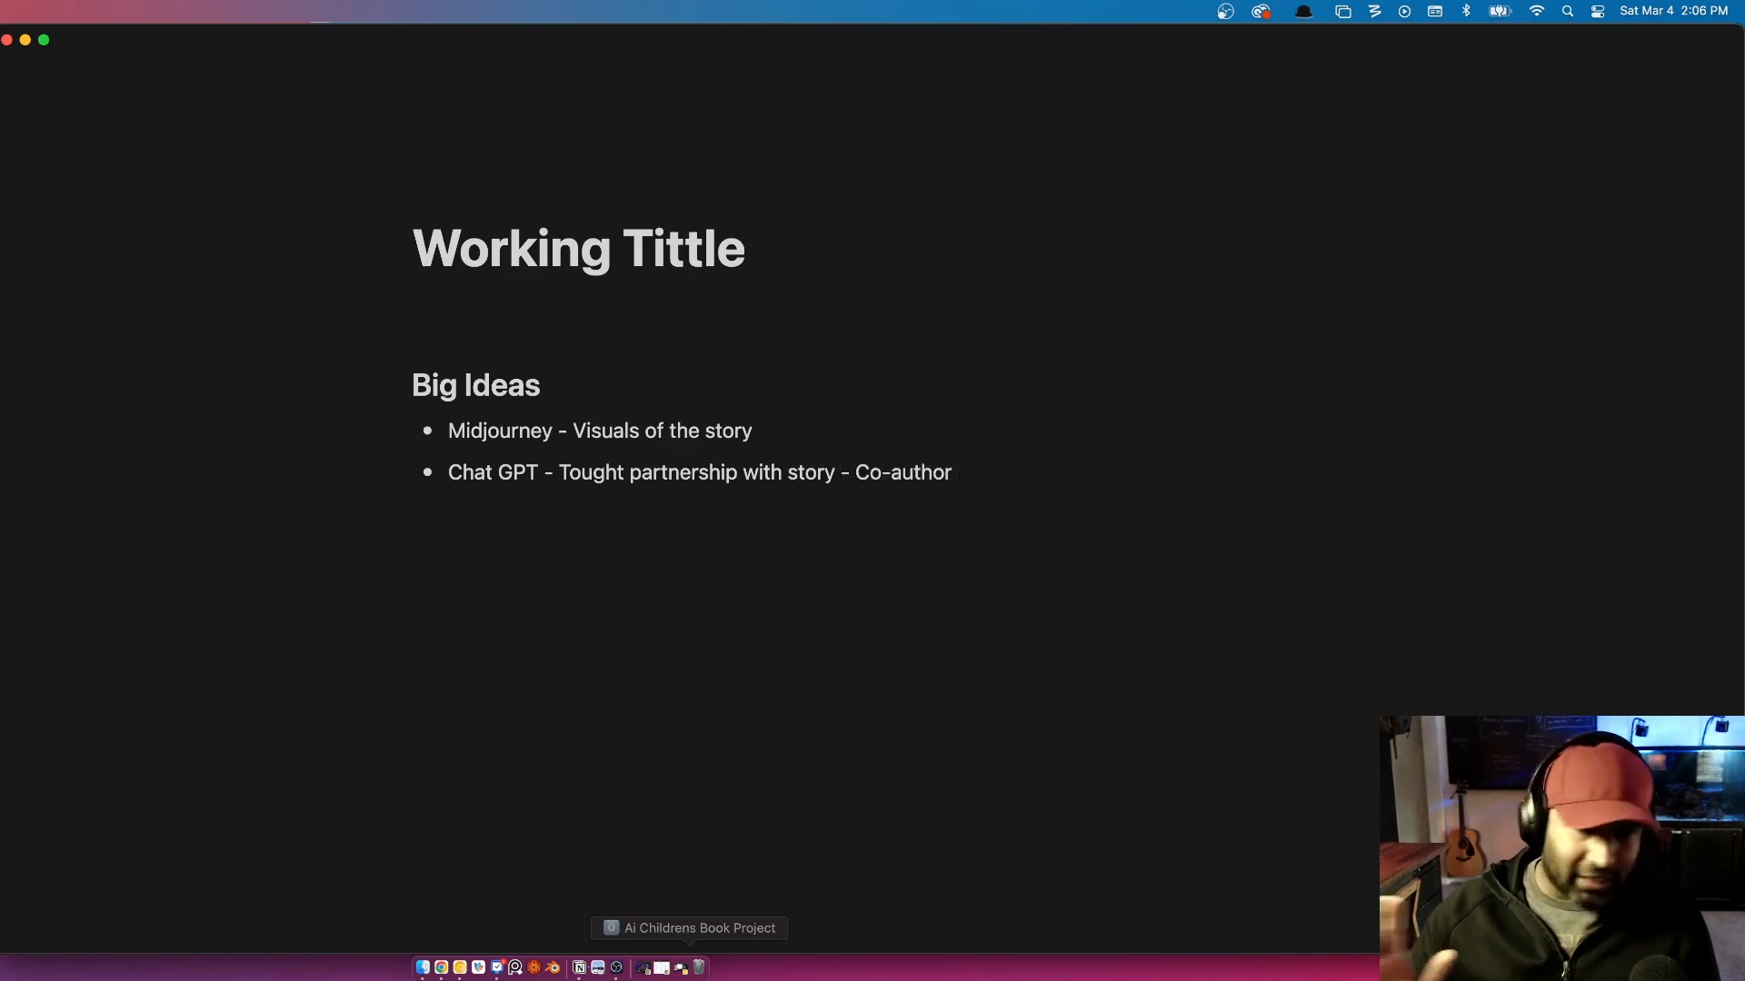
key("Return")
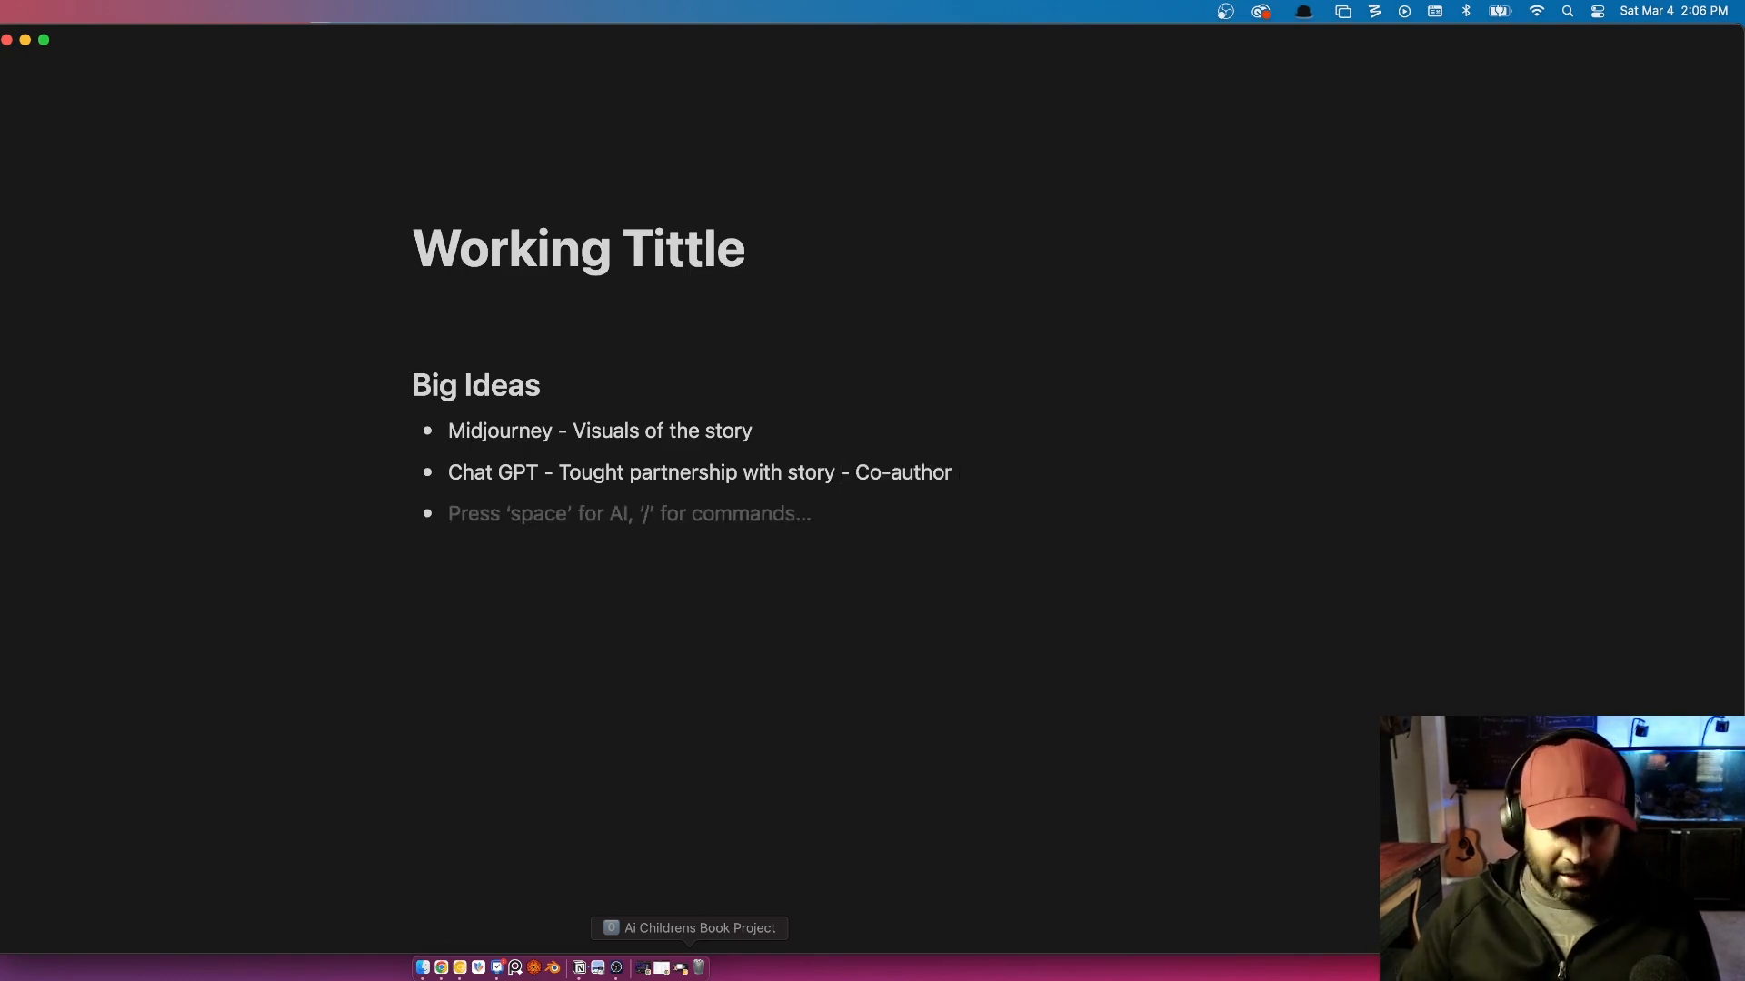
Add a third Big Ideas bullet reading "Brandon Sanderson's Lecture - BYU lecture" and end the list.
type("Brandon Sanderson's Lecute")
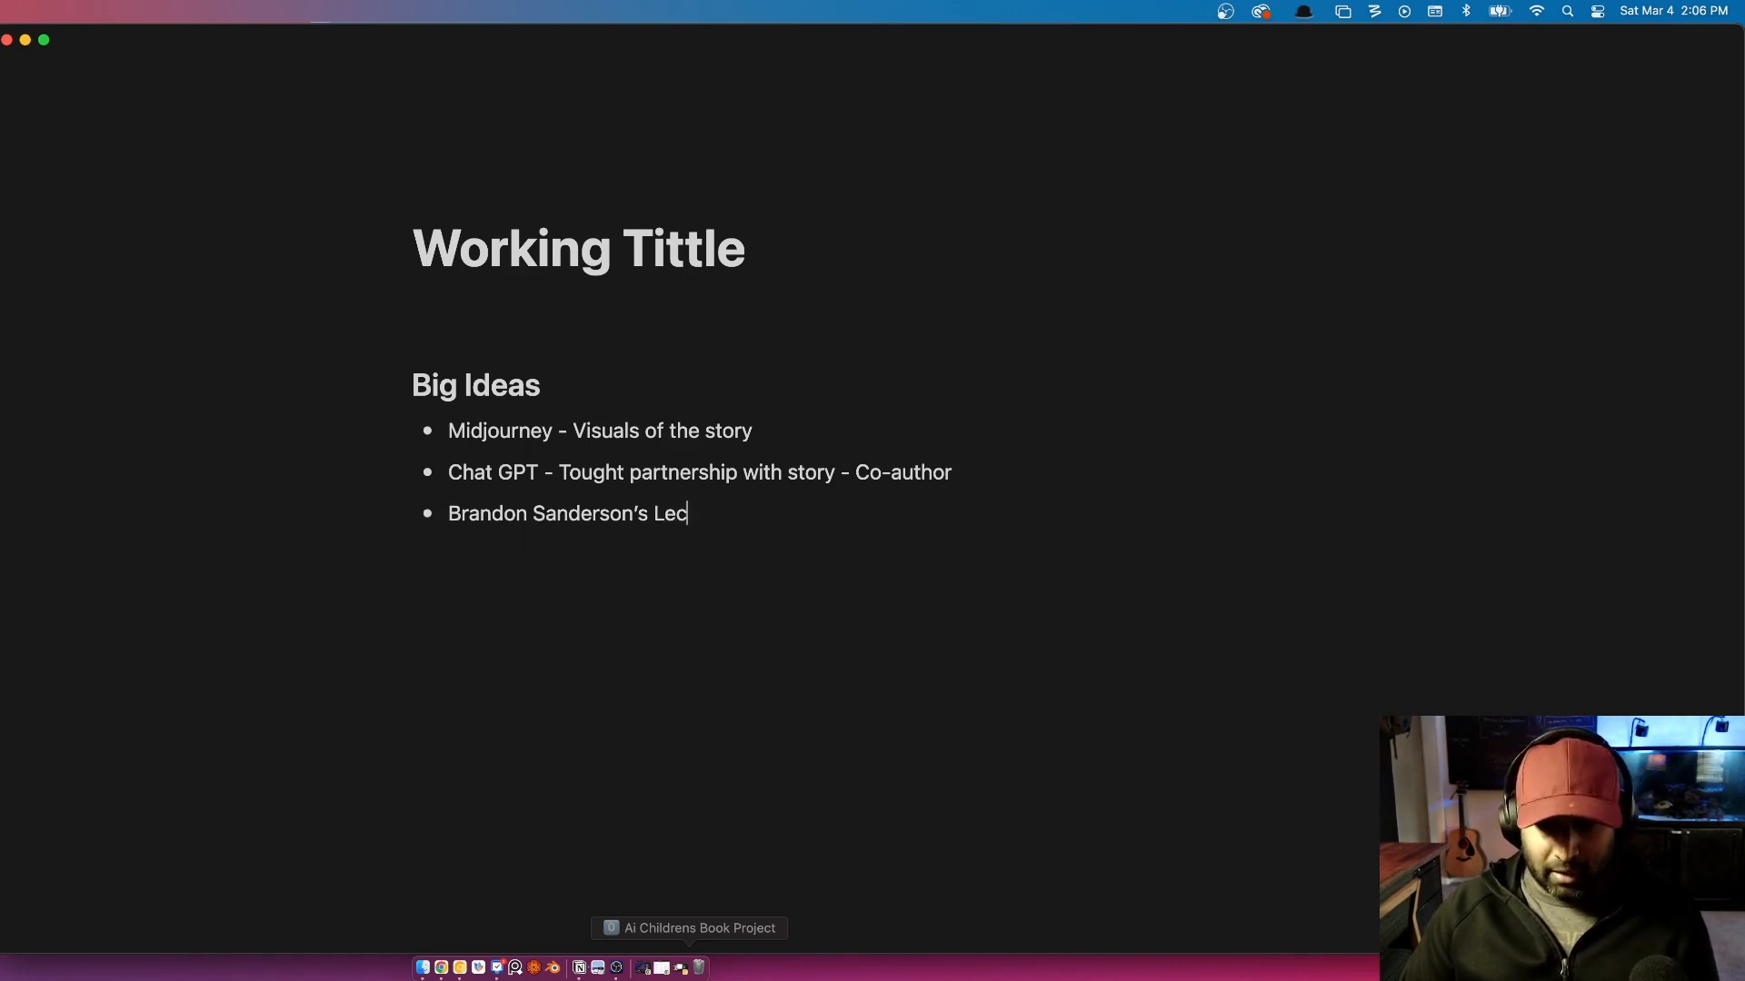
type("ture -")
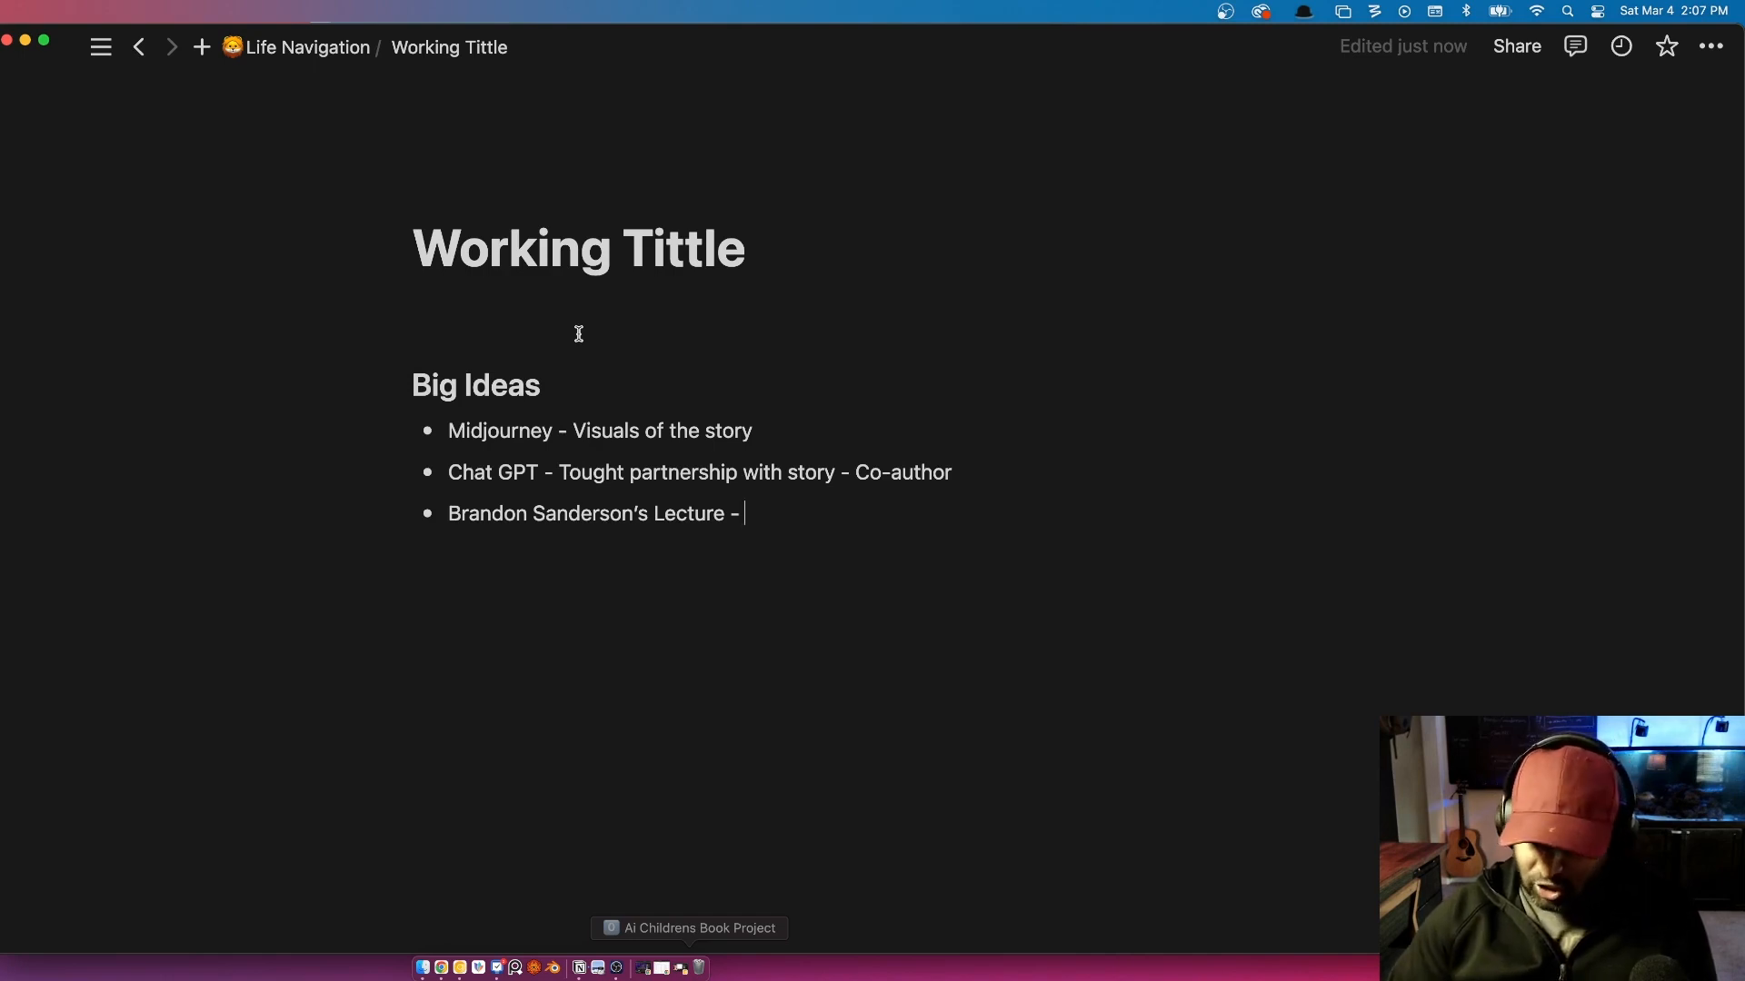
type("BYU lecture")
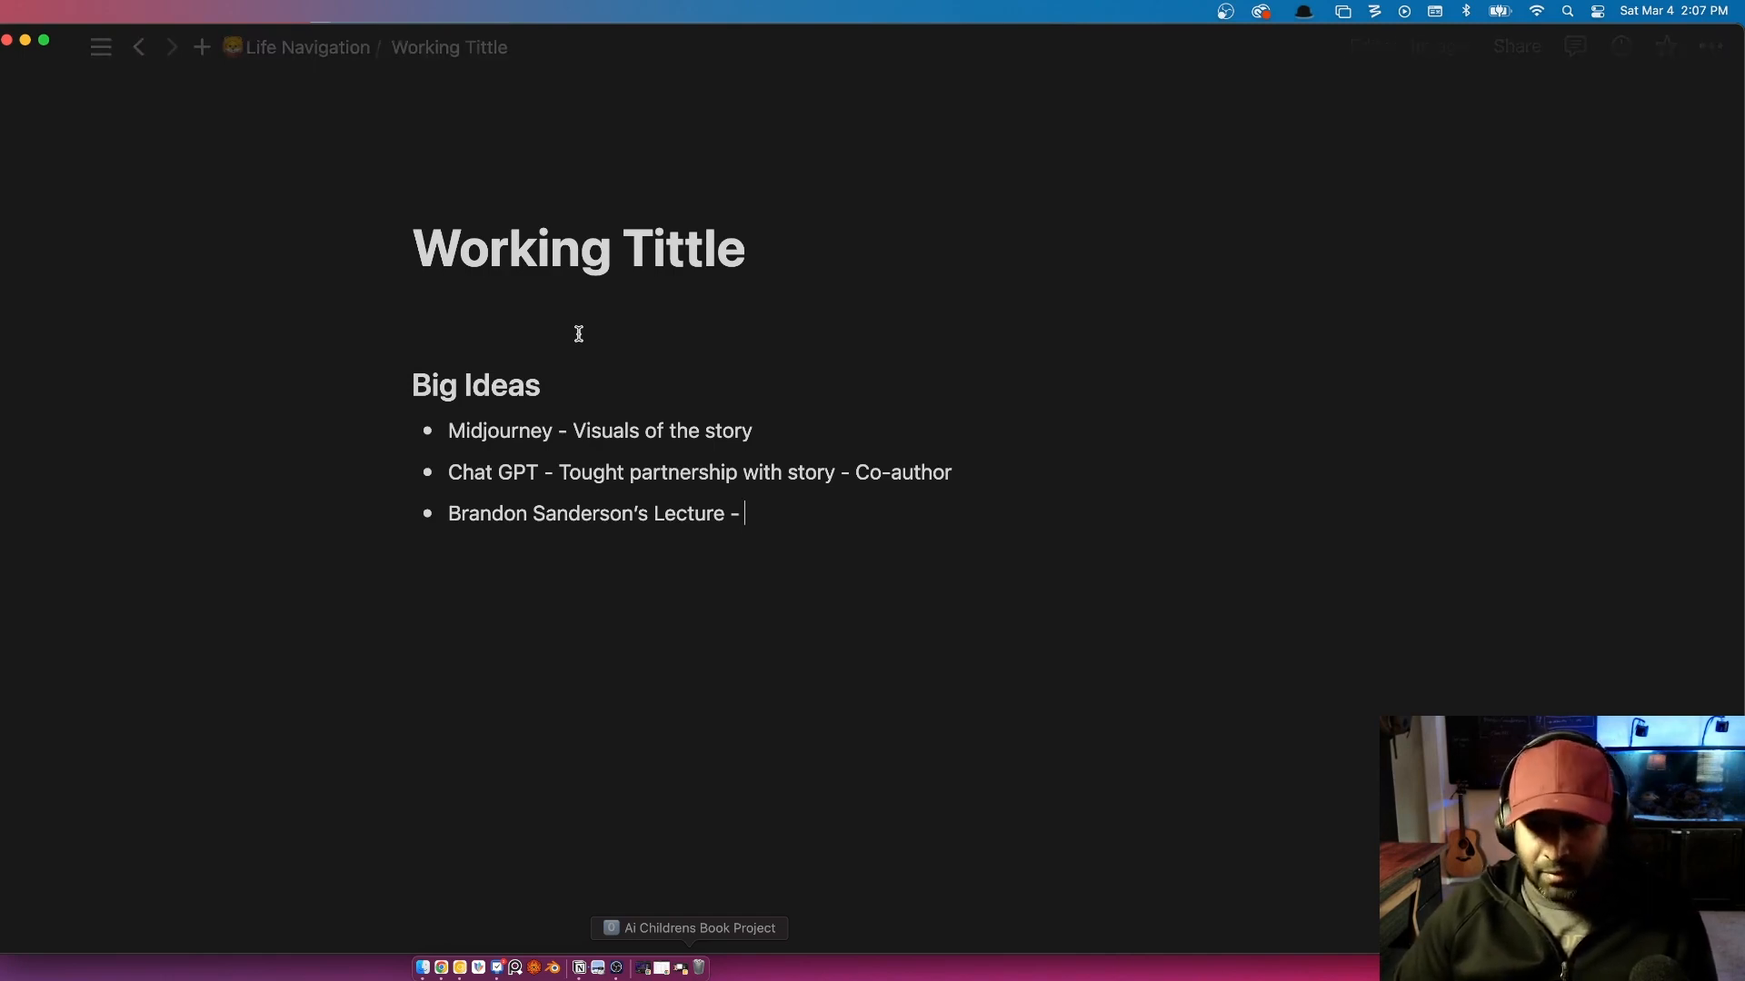
key("Return")
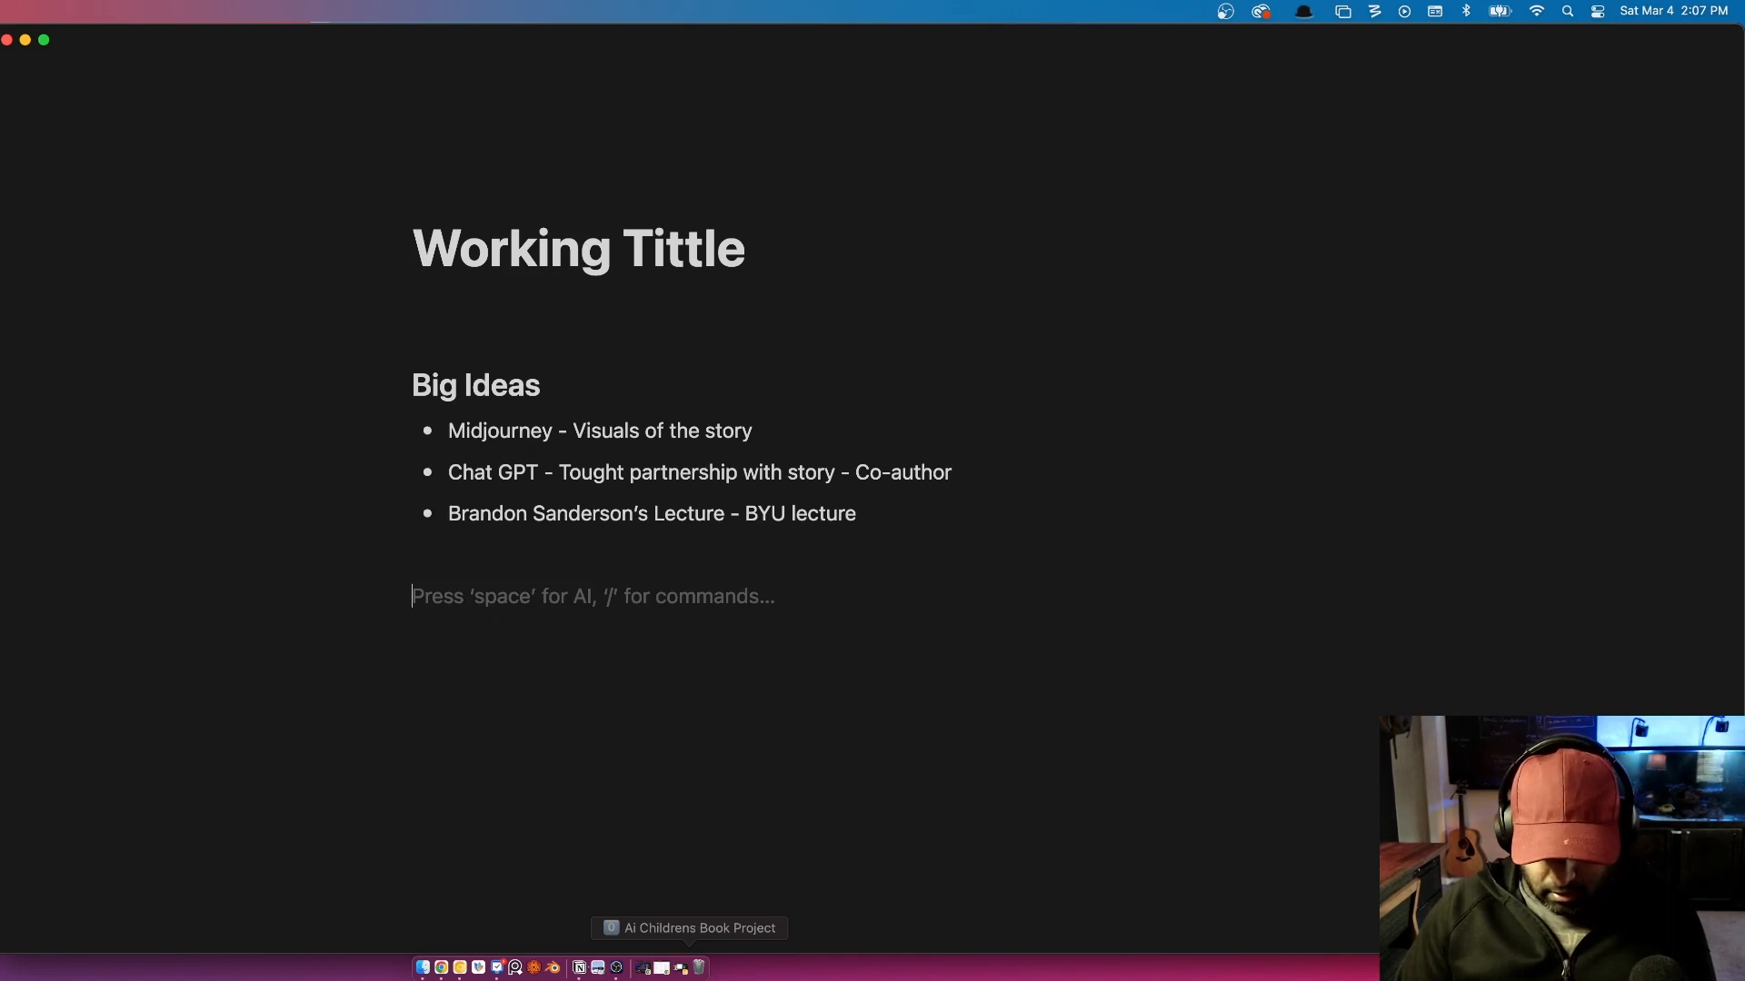
Add a second-level heading "Questions:" below the Big Ideas list.
type("##")
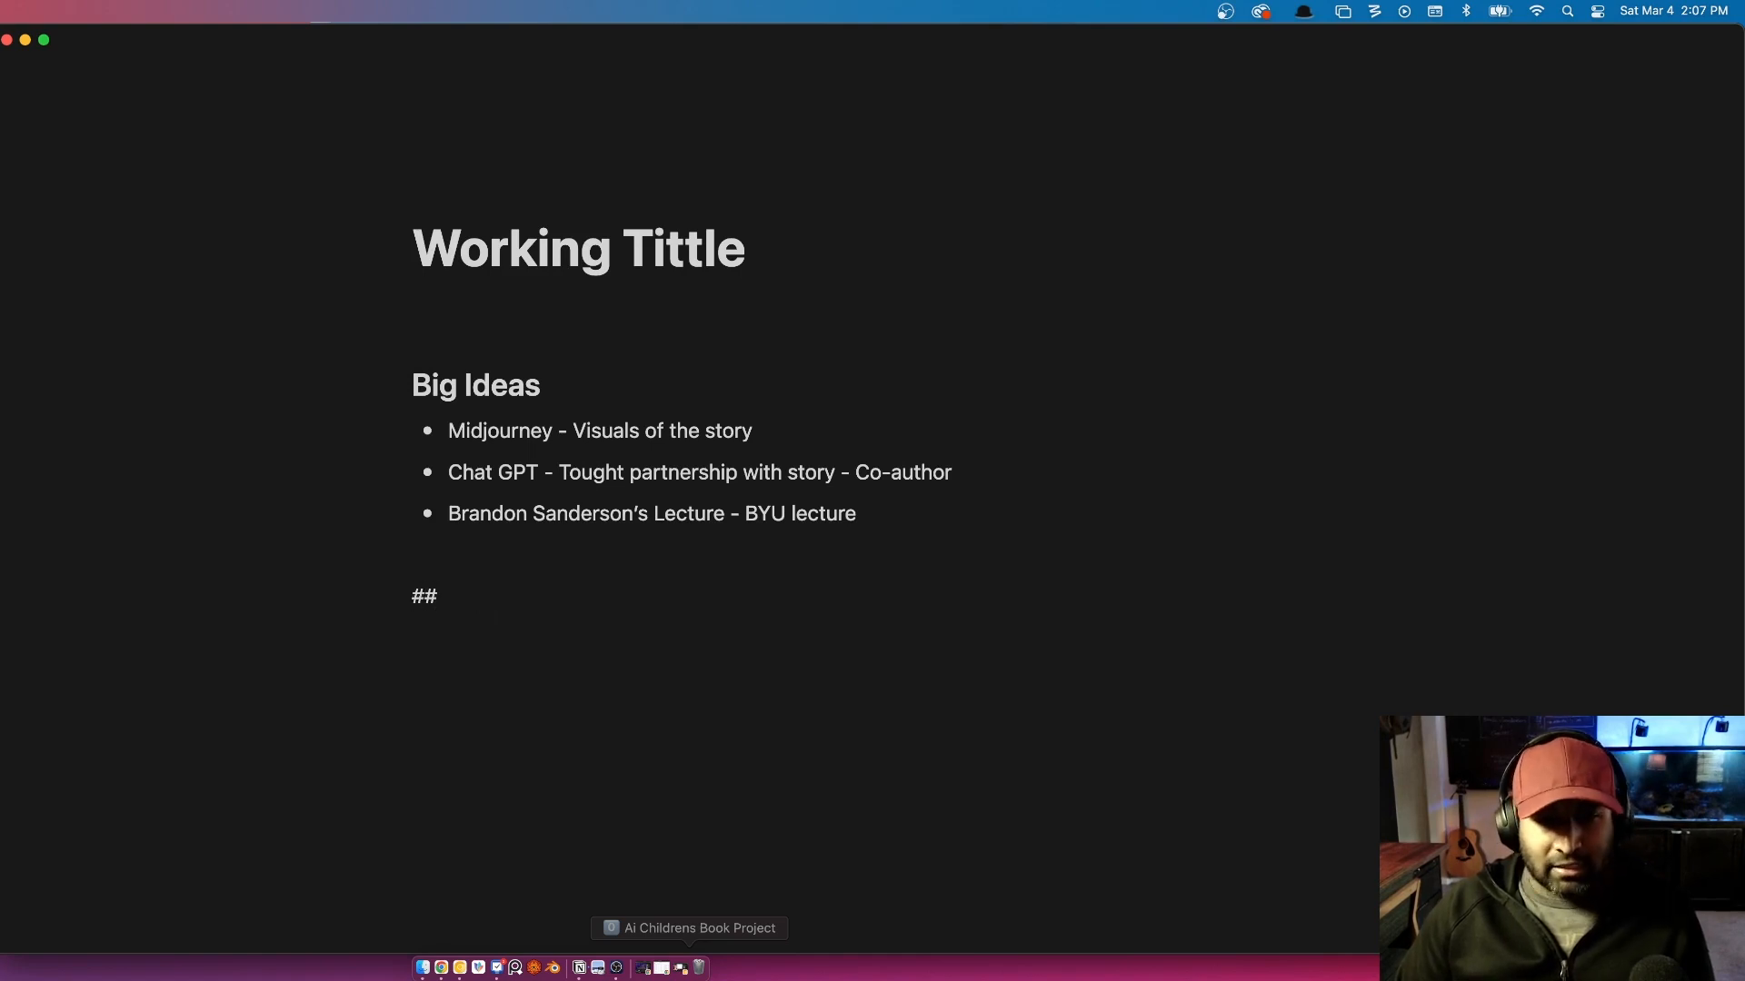
type(" Quesetion")
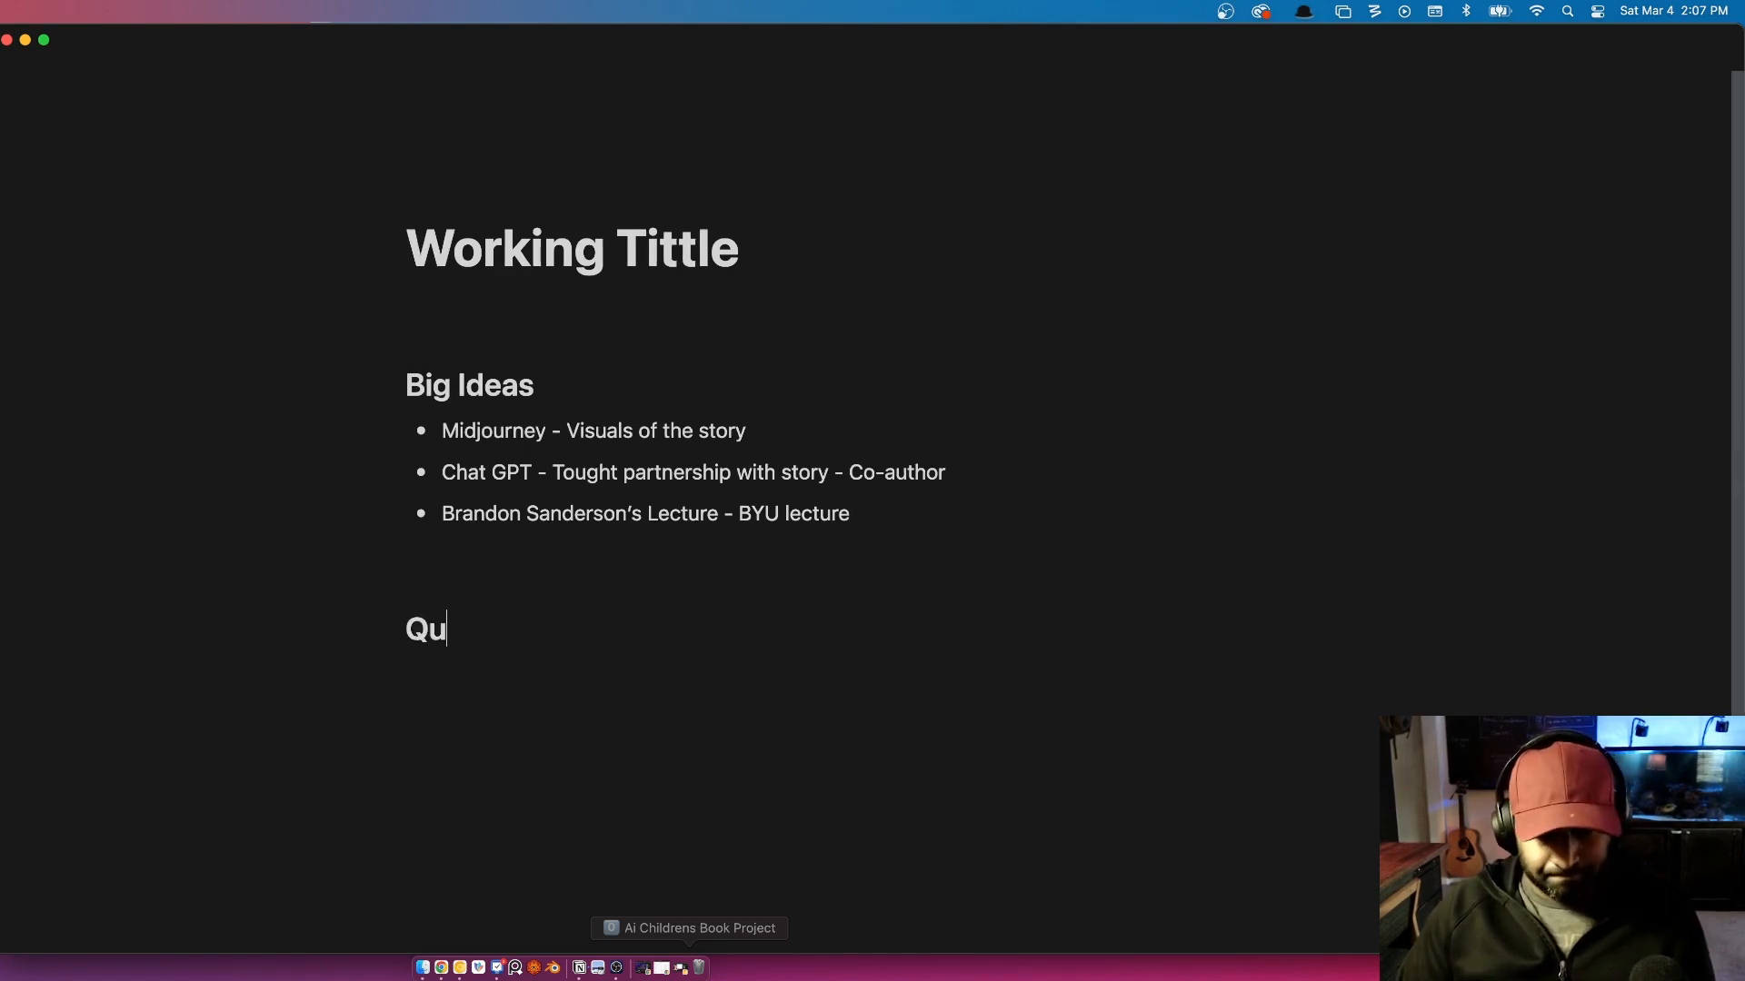
key("BackSpace")
key("BackSpace")
key("BackSpace")
key("BackSpace")
key("BackSpace")
key("BackSpace")
key("BackSpace")
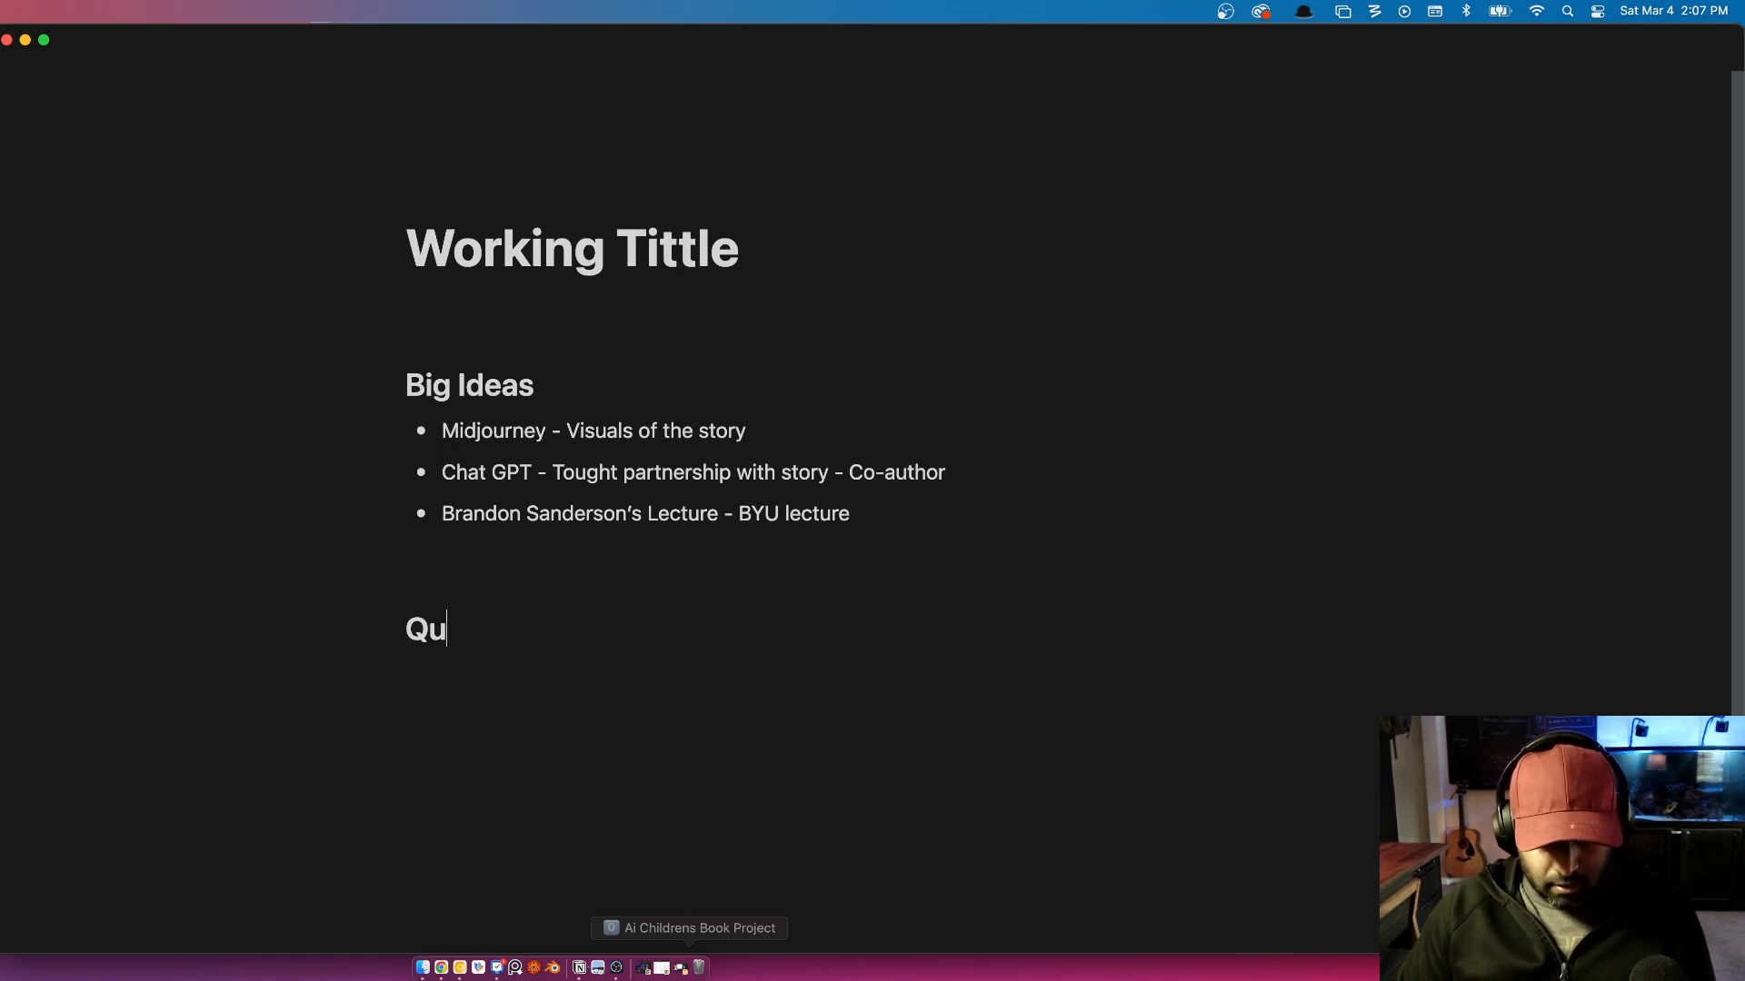
type("esetions")
key("BackSpace")
key("BackSpace")
key("BackSpace")
key("BackSpace")
key("BackSpace")
key("BackSpace")
key("BackSpace")
key("BackSpace")
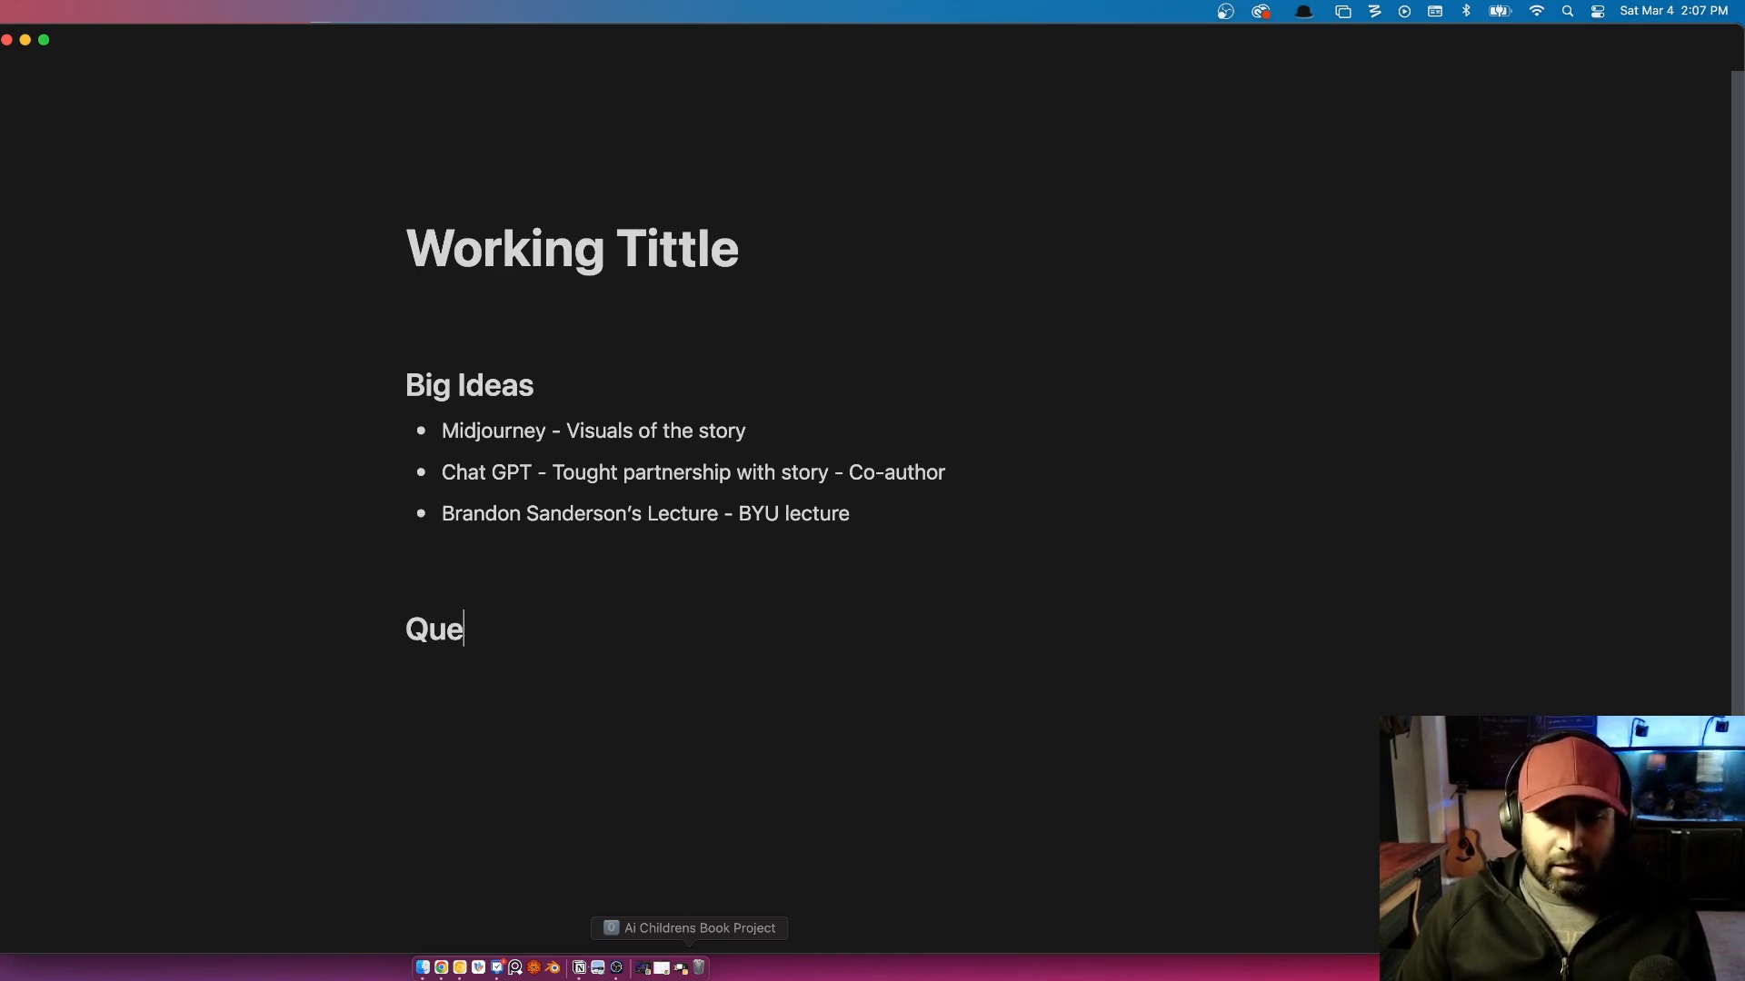
type("stions:")
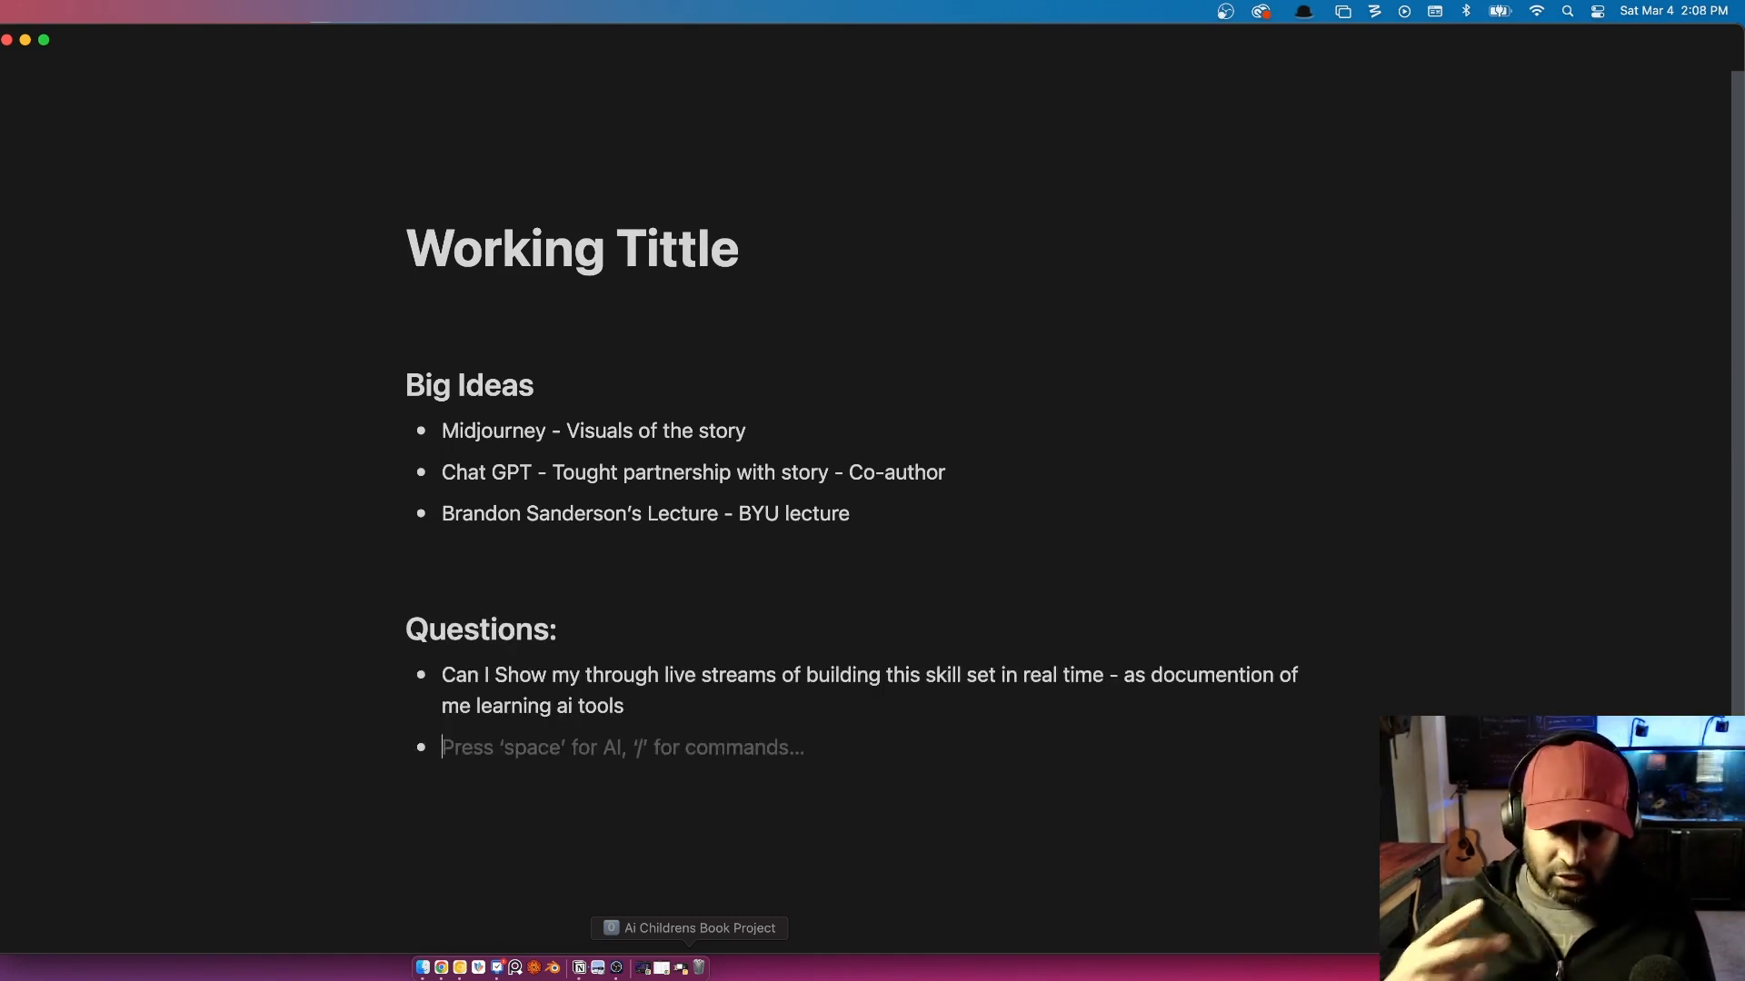
Insert the word "process" after "Can I Show my" in the first Questions bullet.
left_click(588, 676)
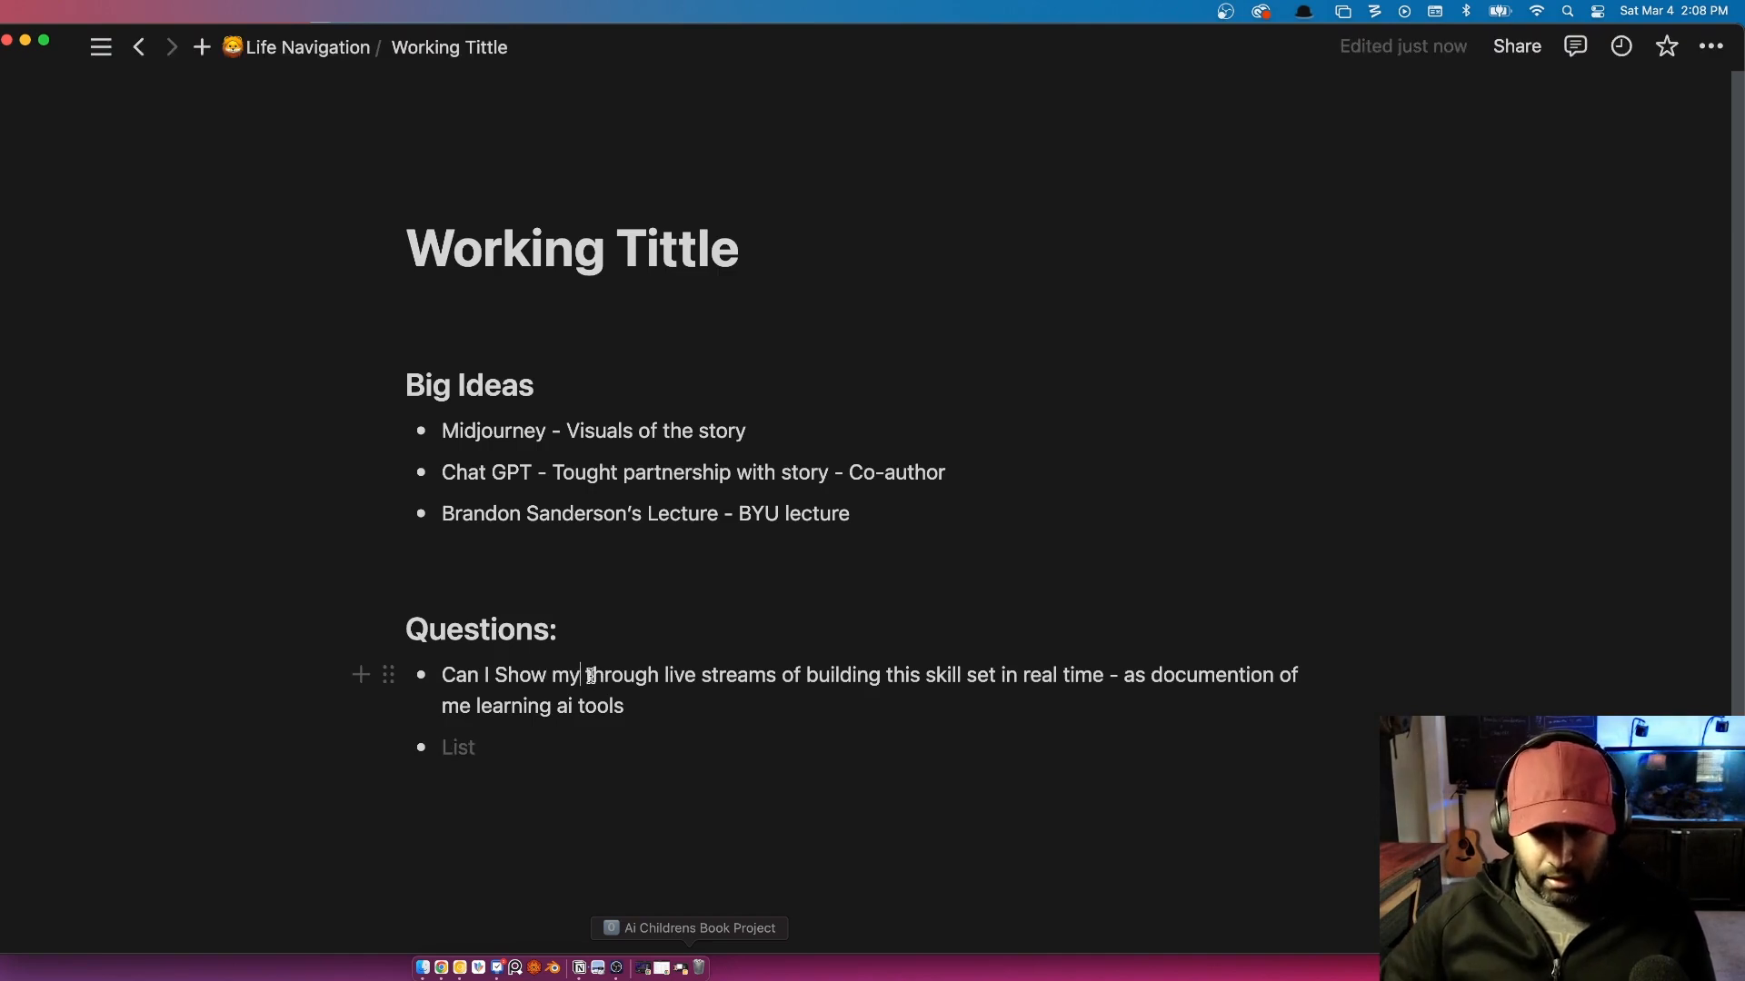
type("proces")
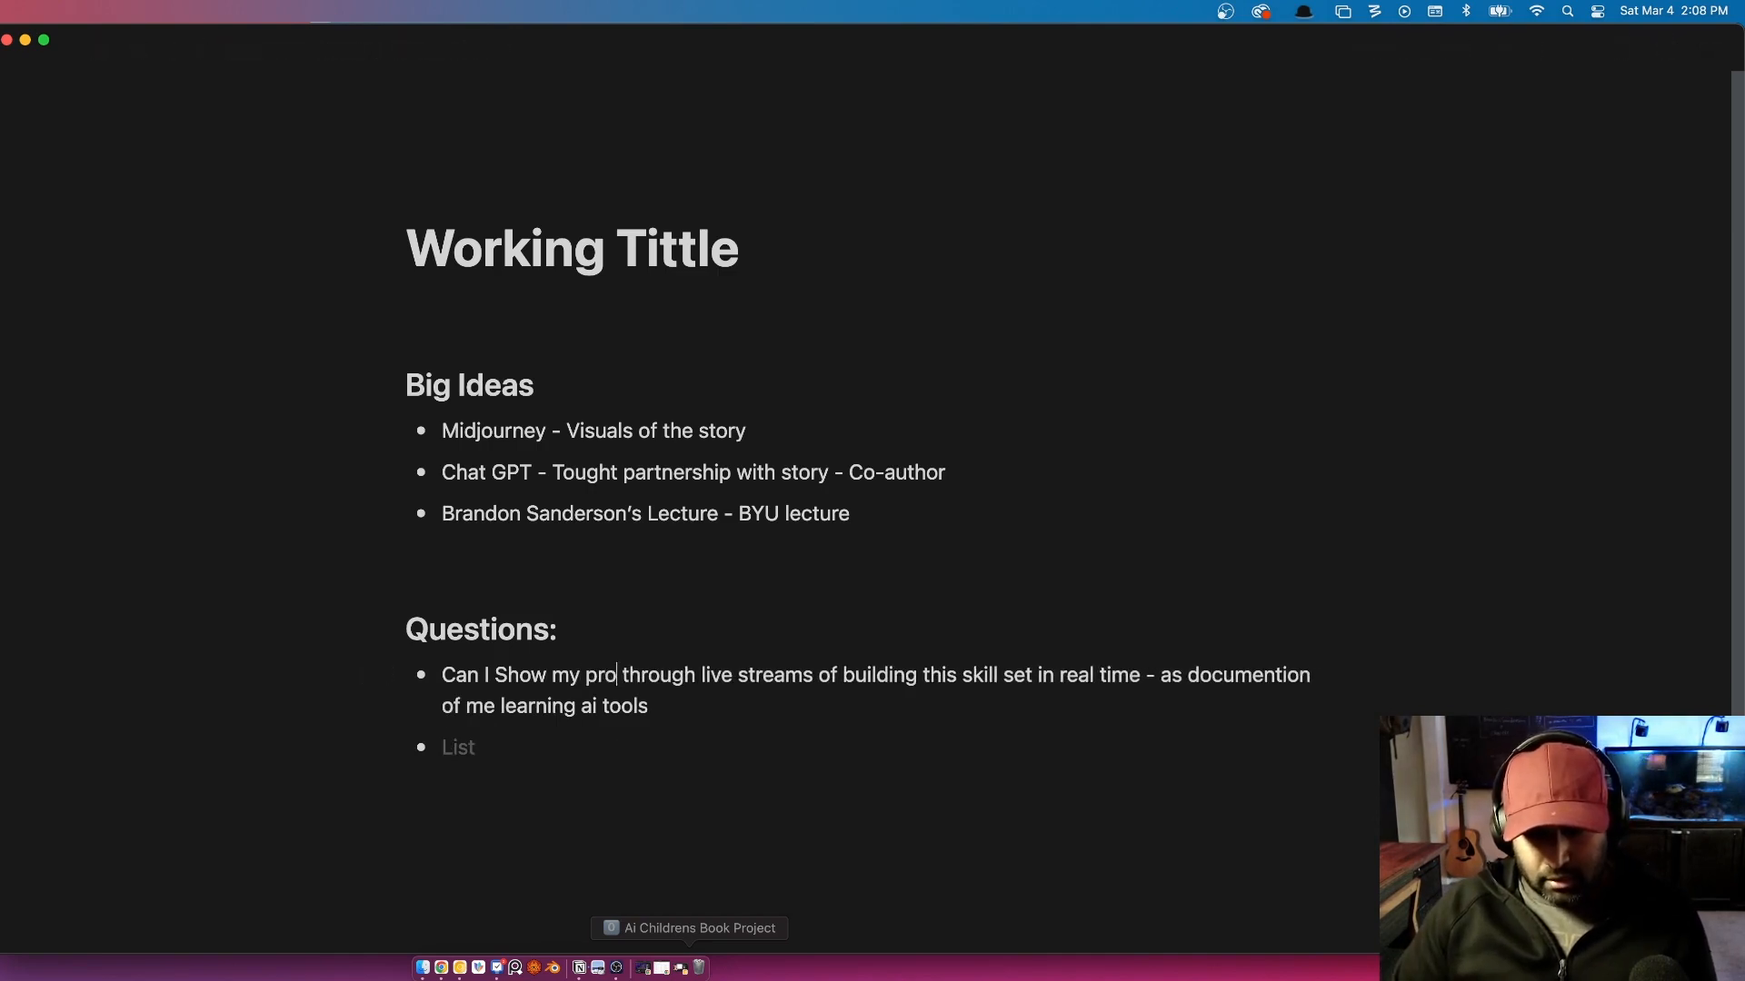
type("s")
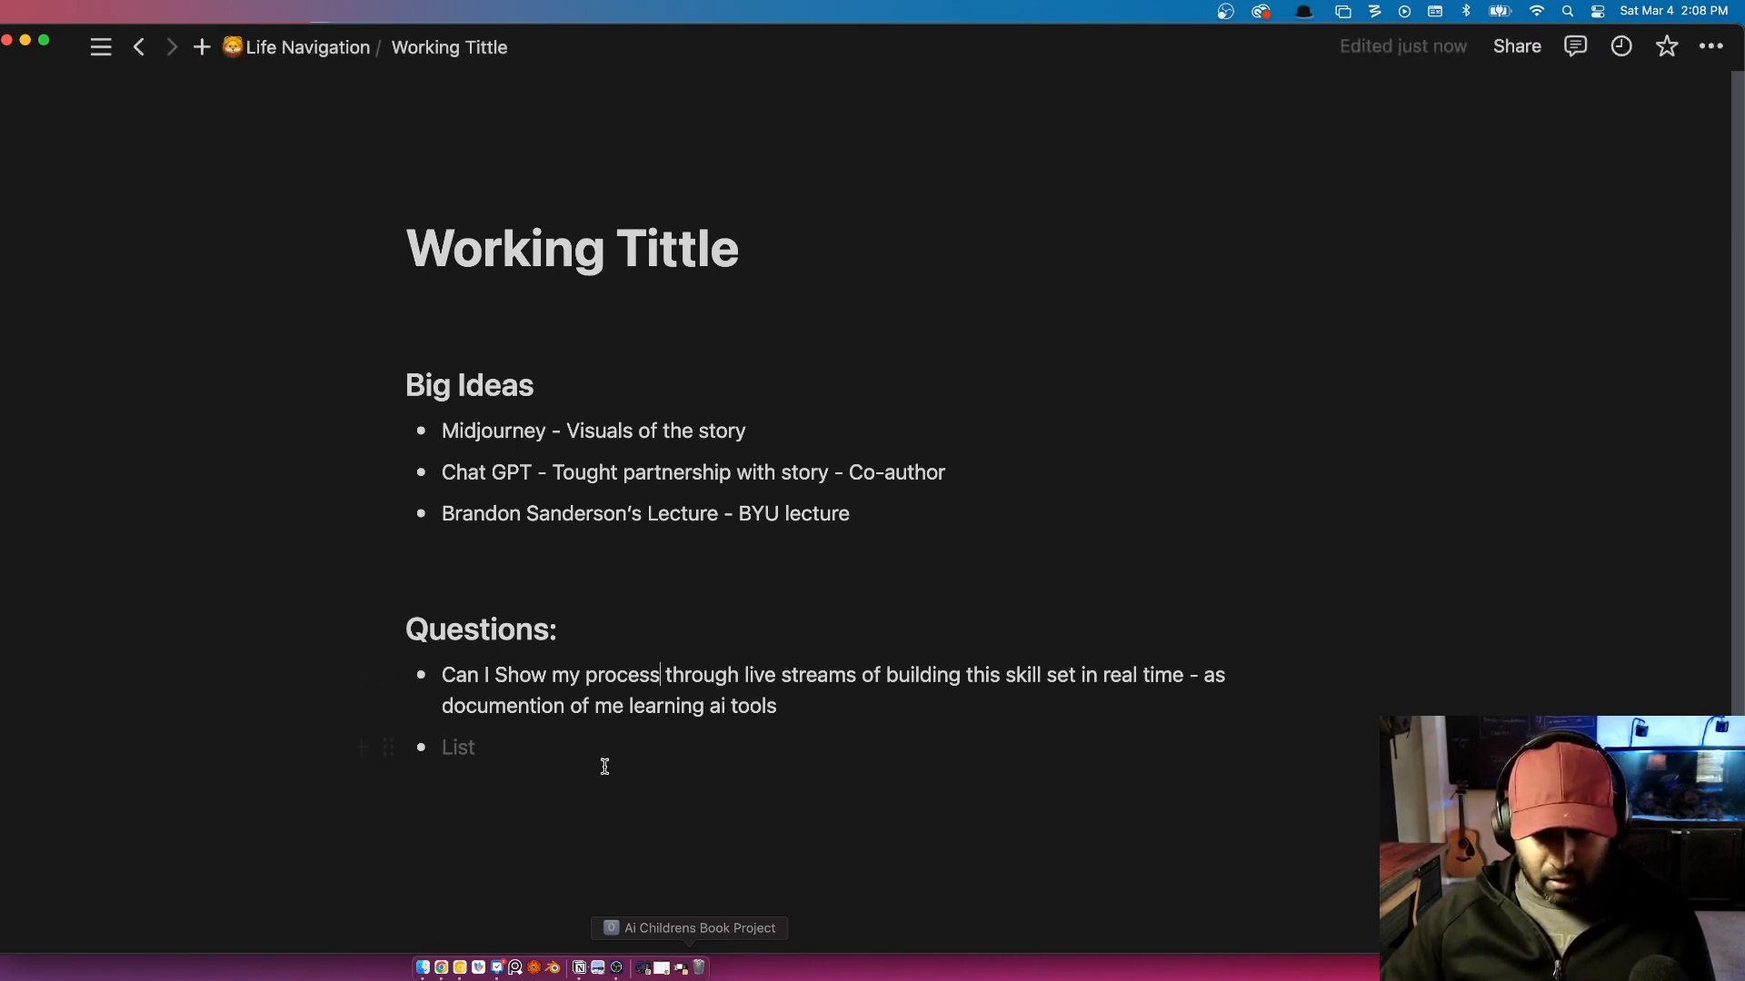
Write the second Questions bullet: "Can I build an audience of other learners and teachers around this project", and start another bullet.
left_click(662, 753)
type("Can")
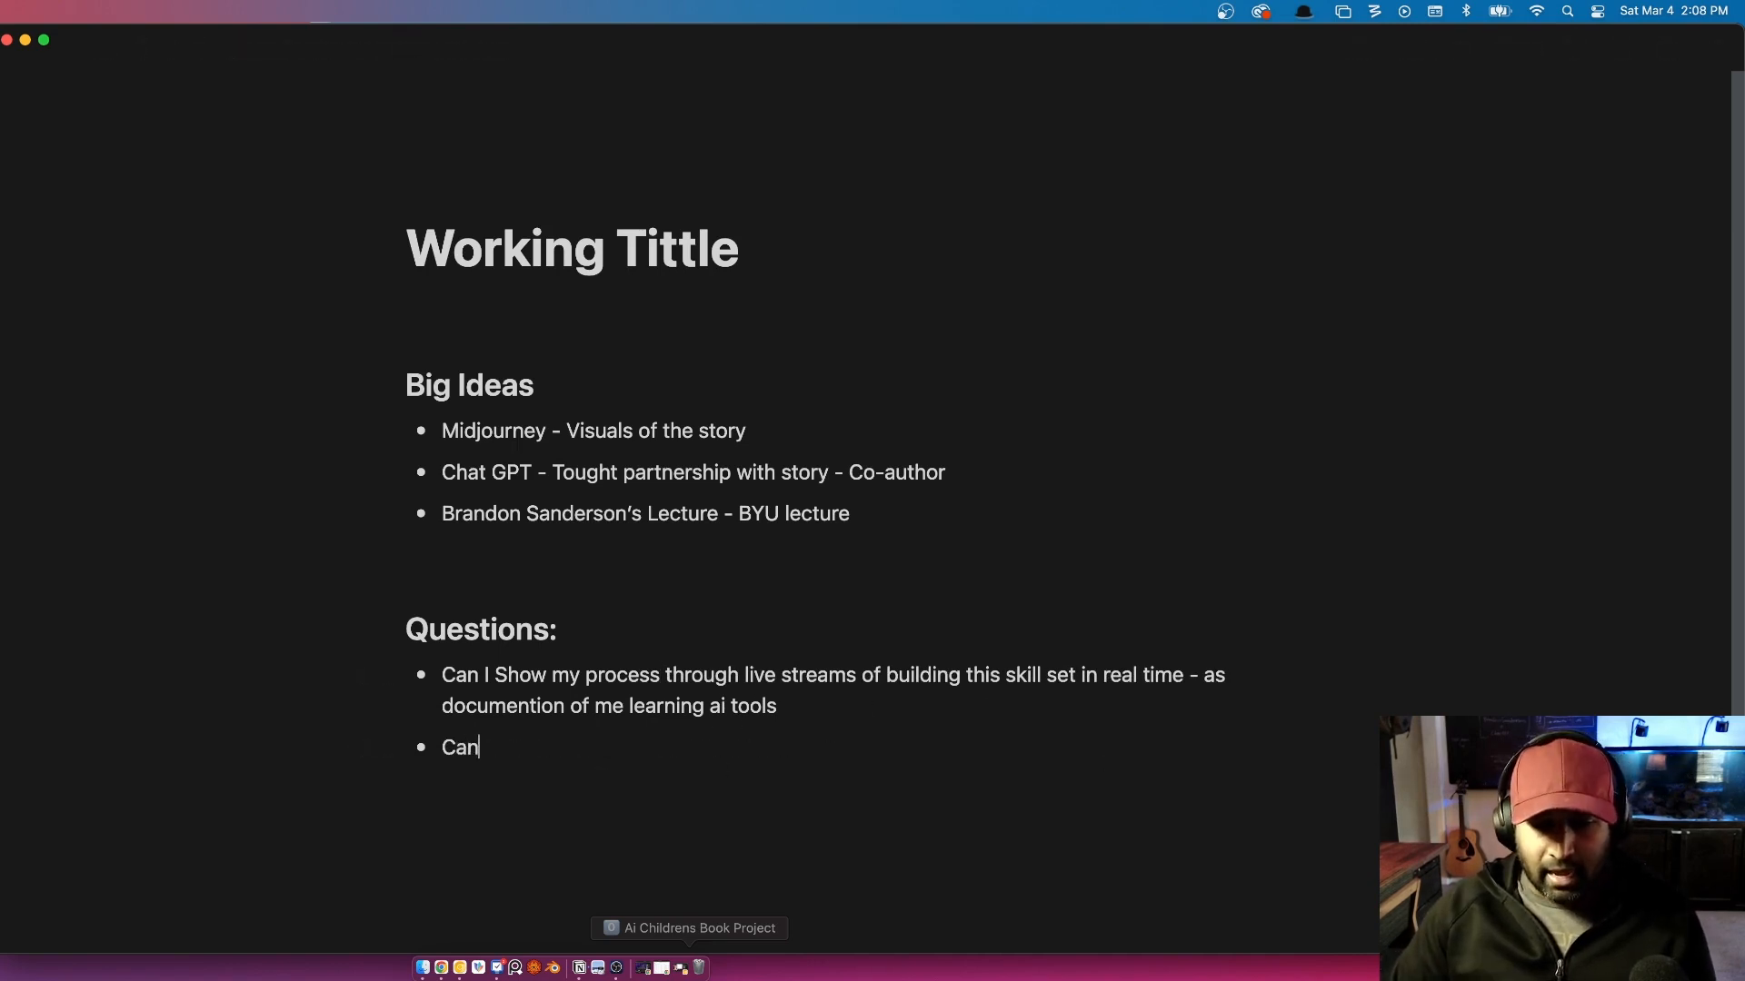
type(" I build an")
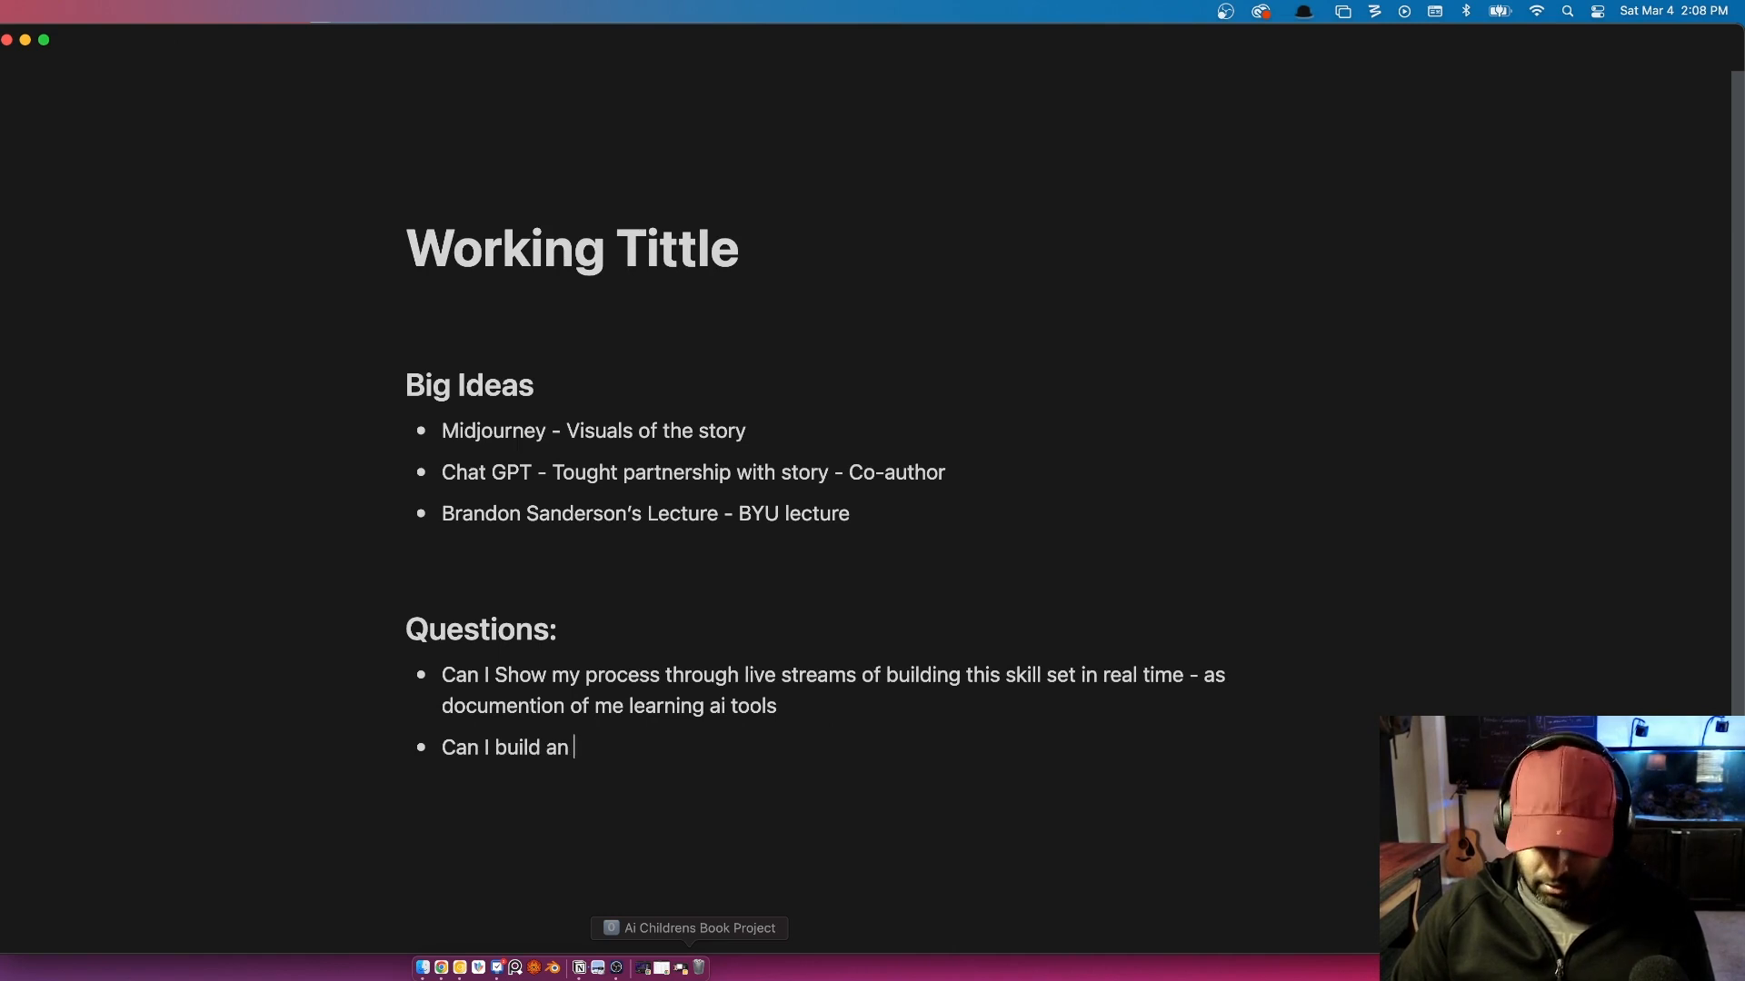
type(" audiecne")
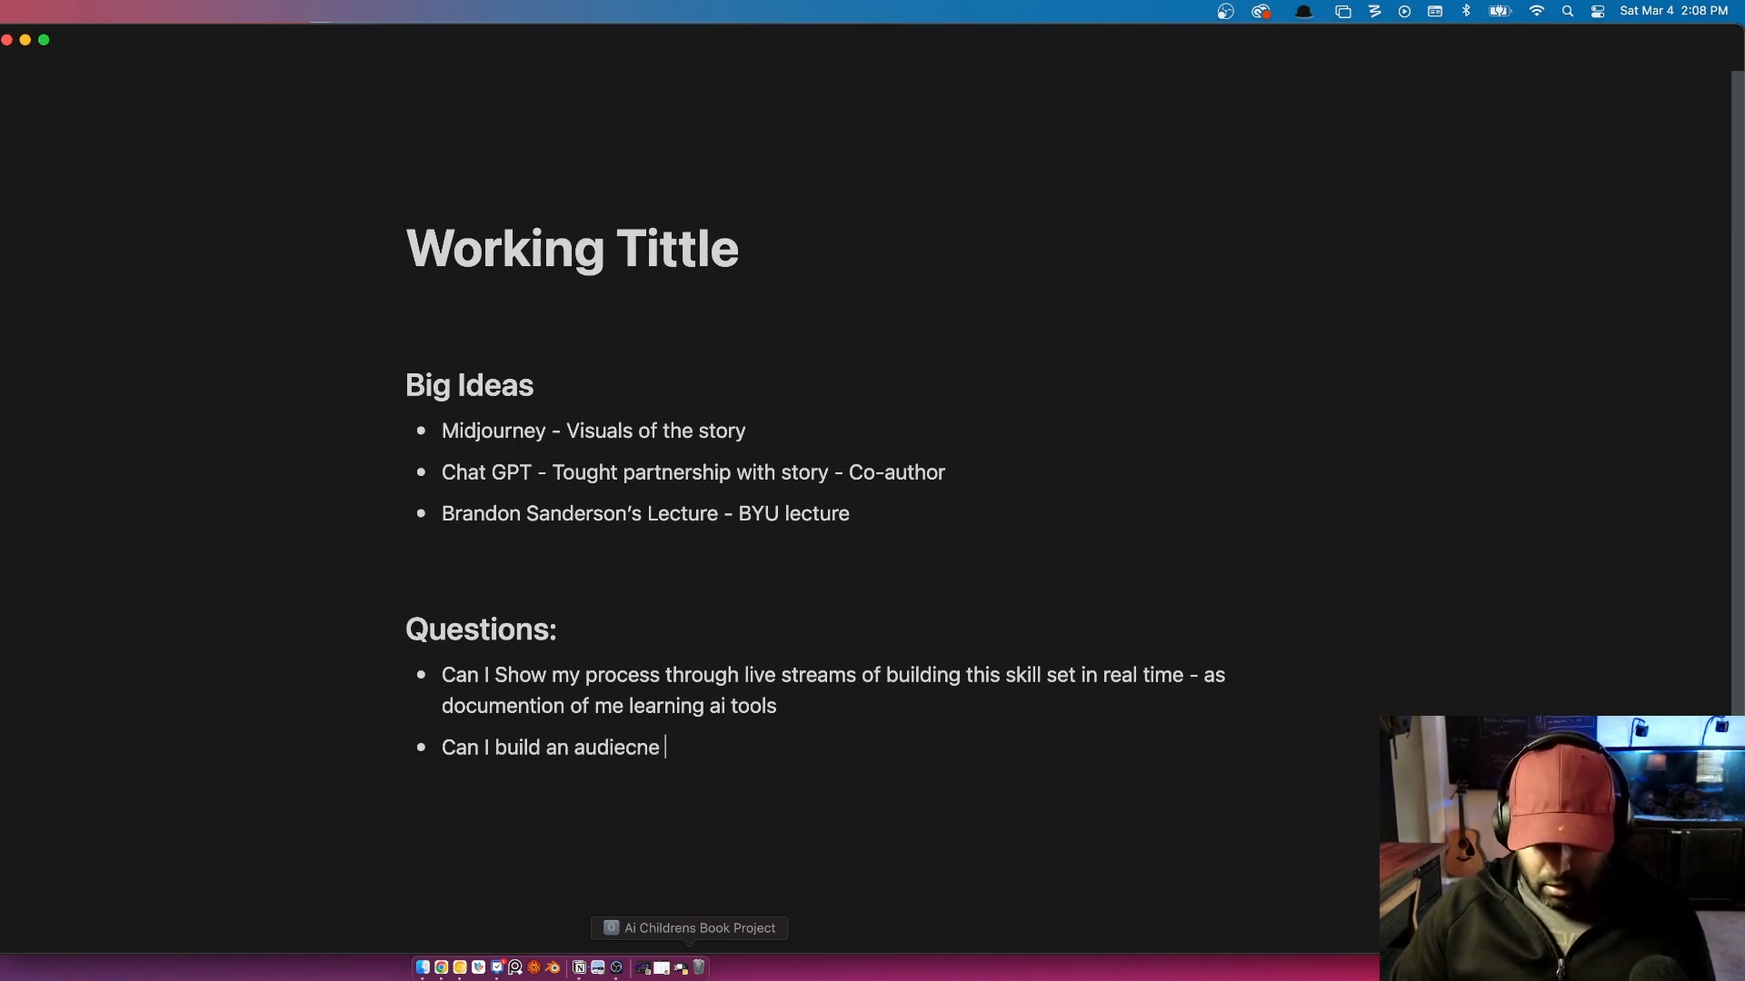
key("BackSpace")
key("BackSpace")
key("BackSpace")
type("nce of other learners and teachers aro")
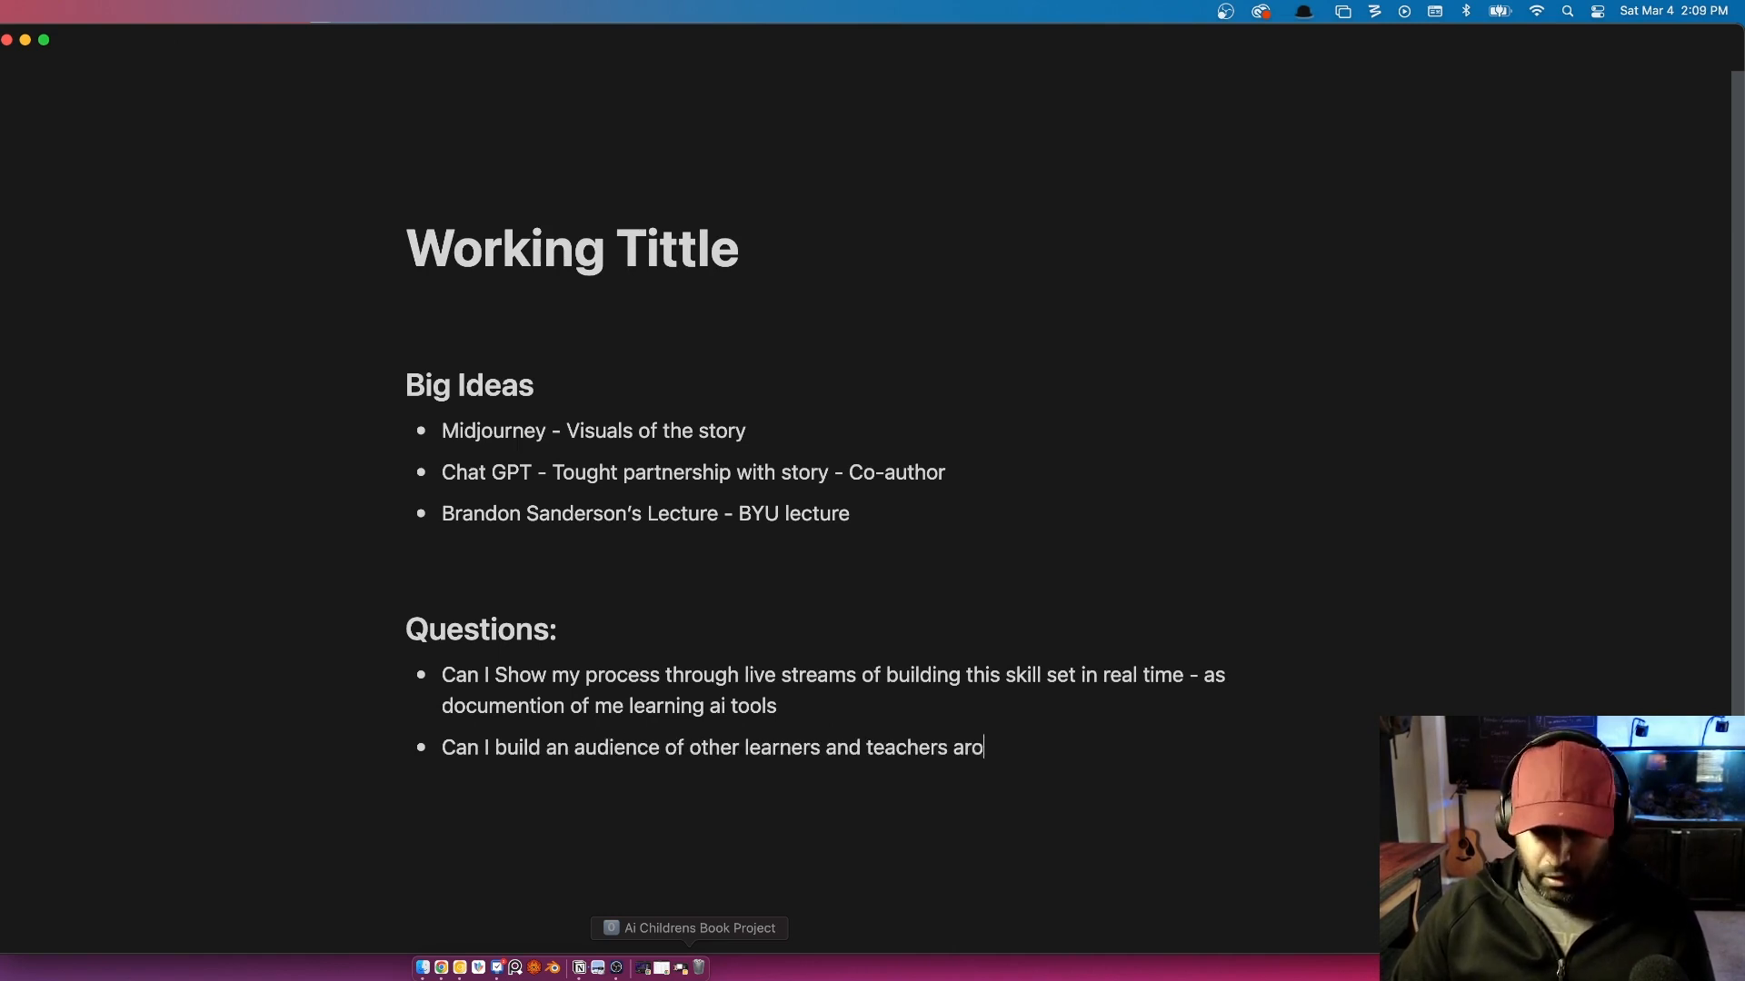
type("und this project")
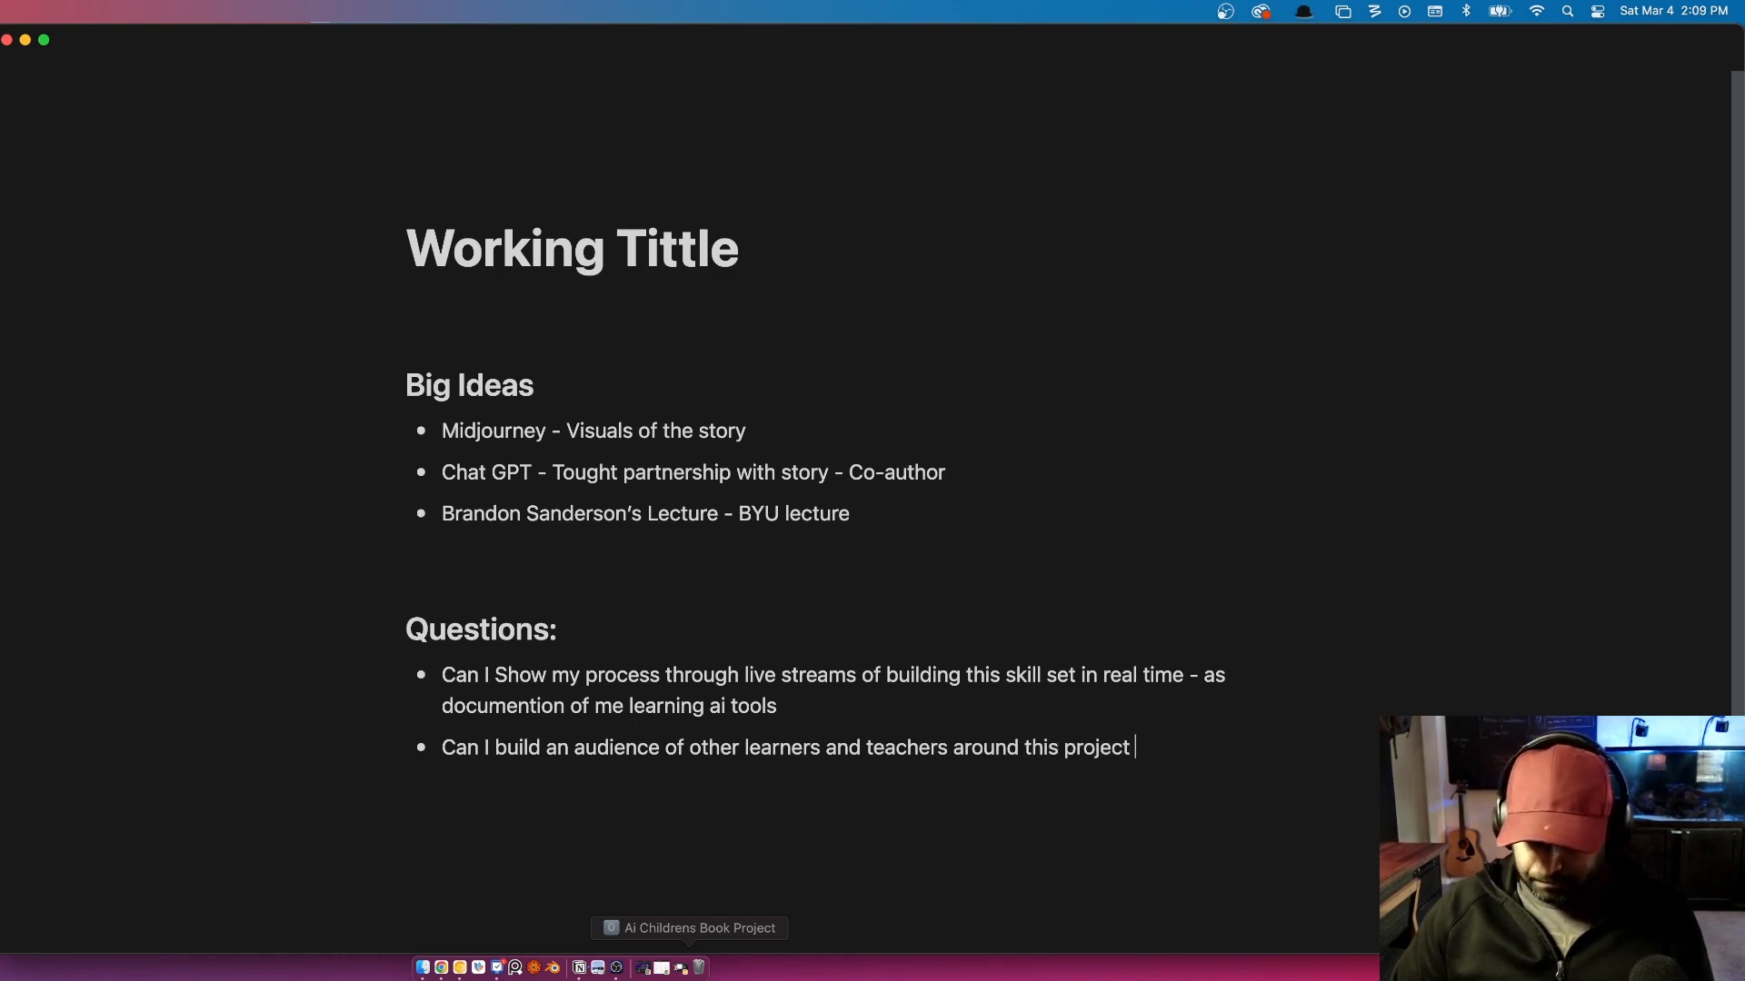
key("Return")
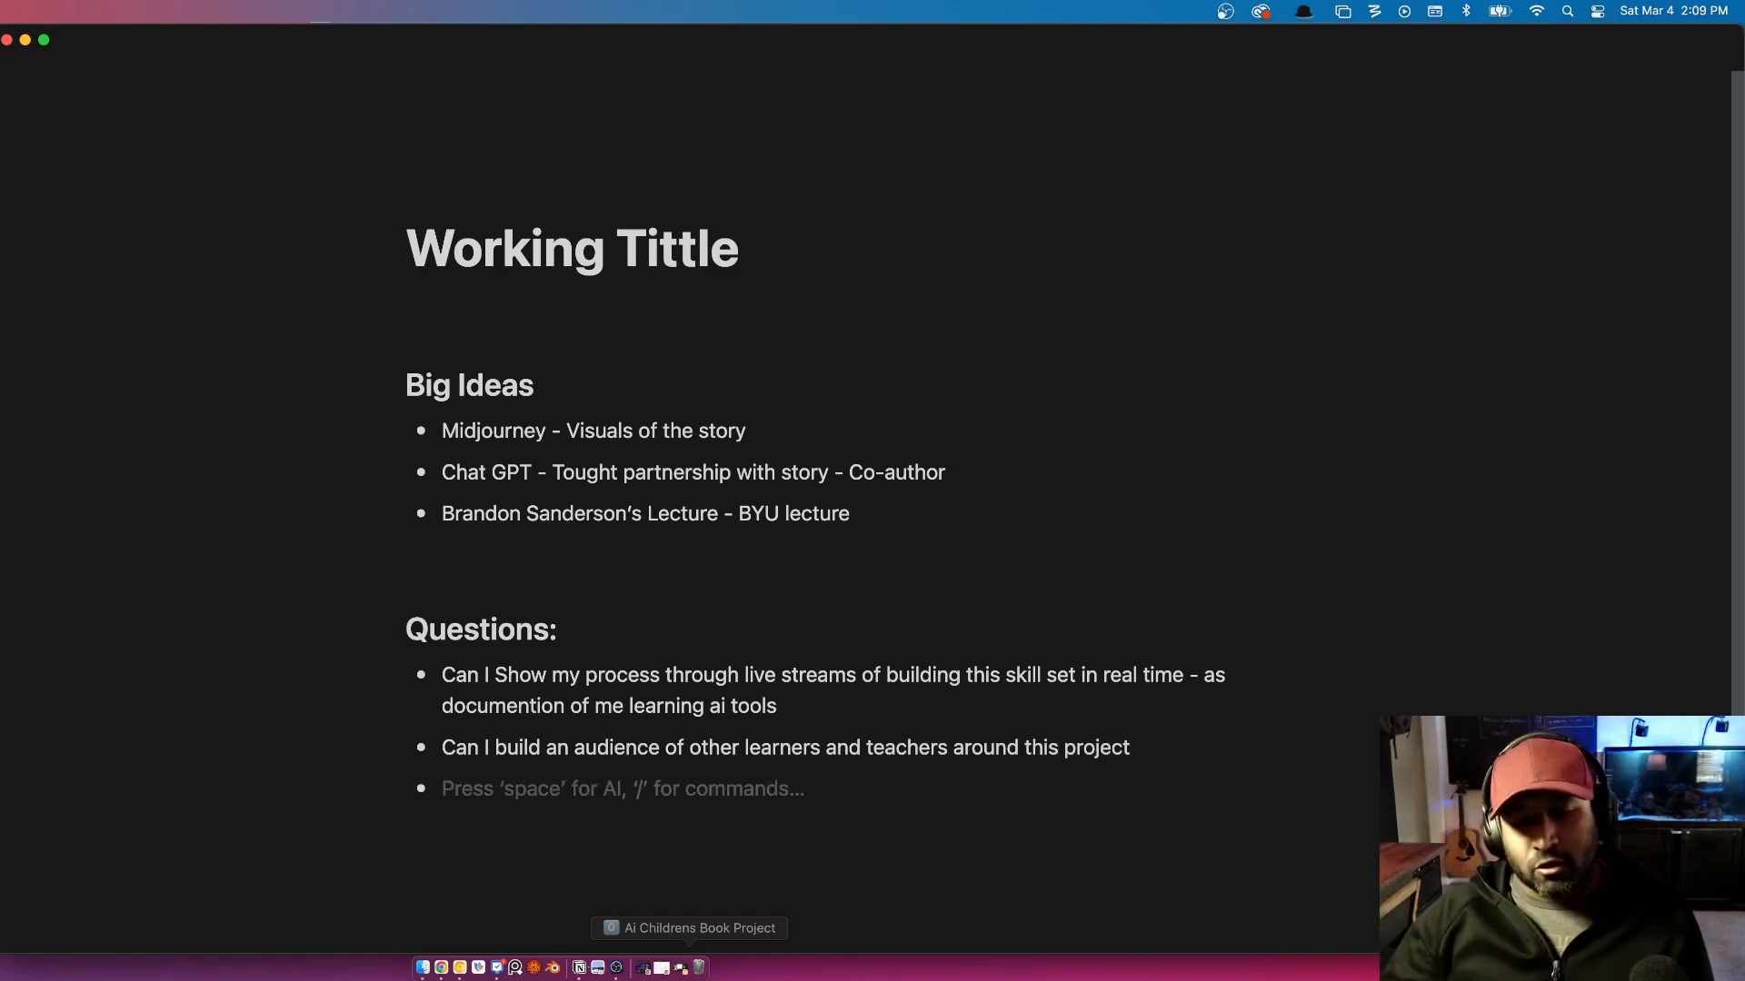
Write the third Questions bullet: "Can I use this project to gain the skills to do bigger projects", and end the list.
type("Can")
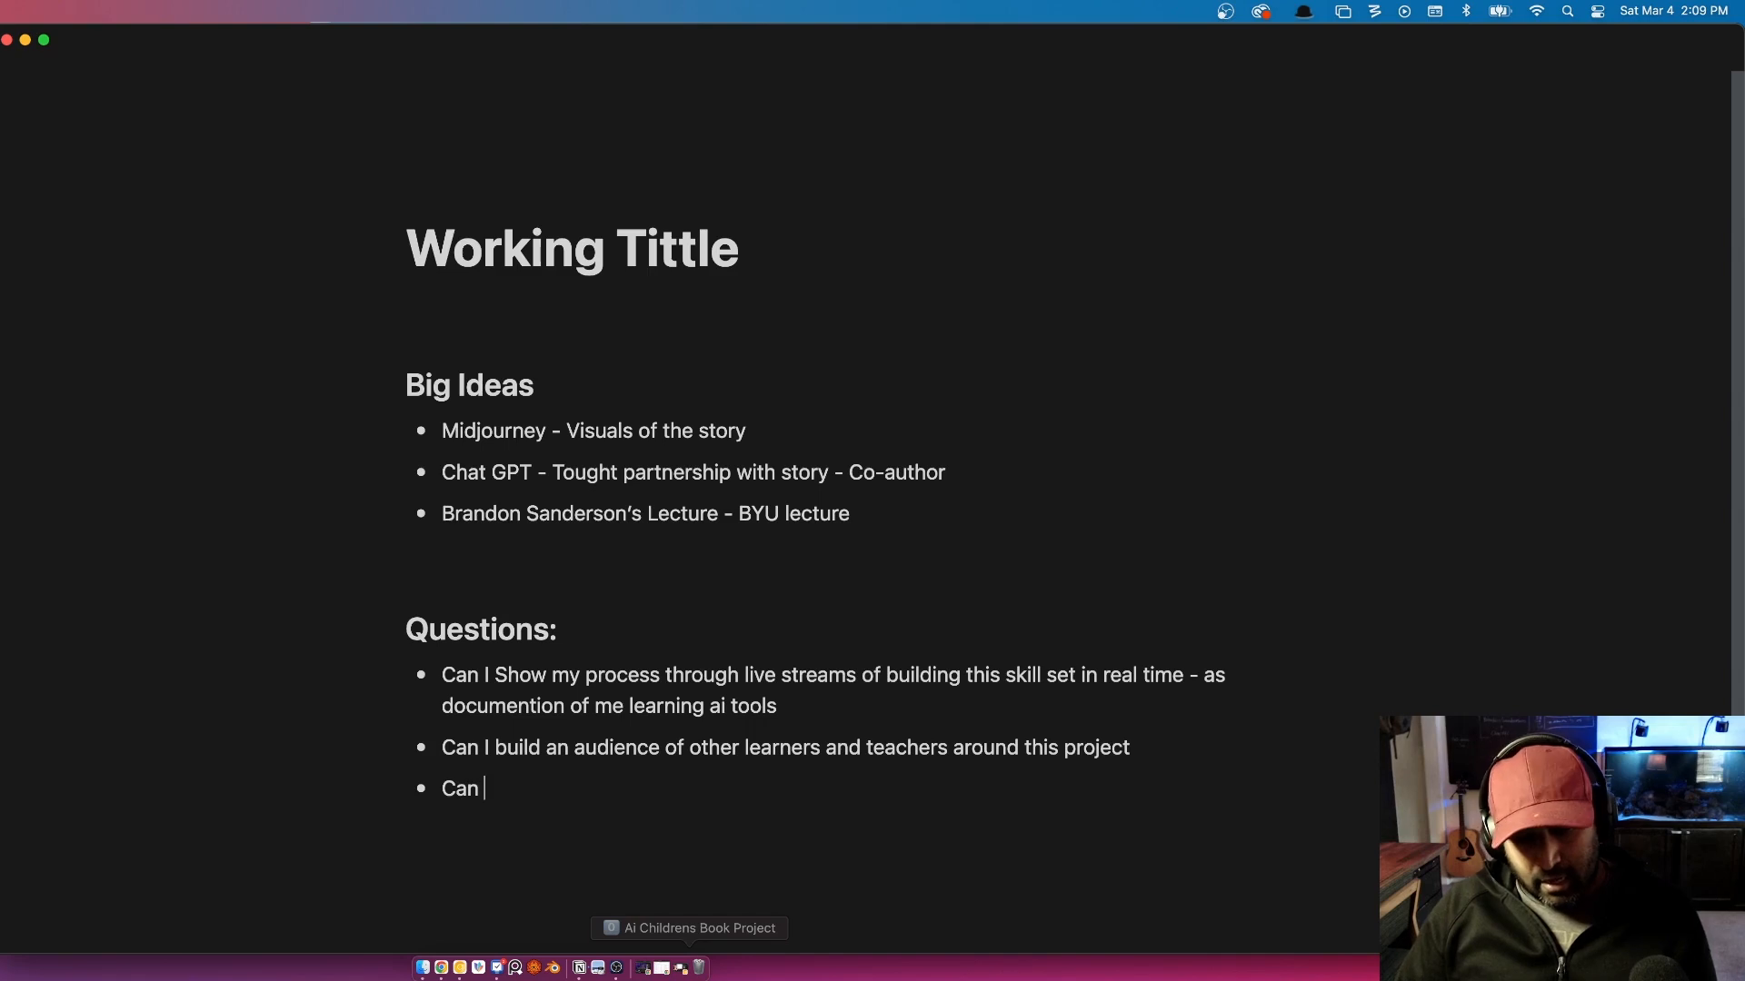
type(" I use this pro")
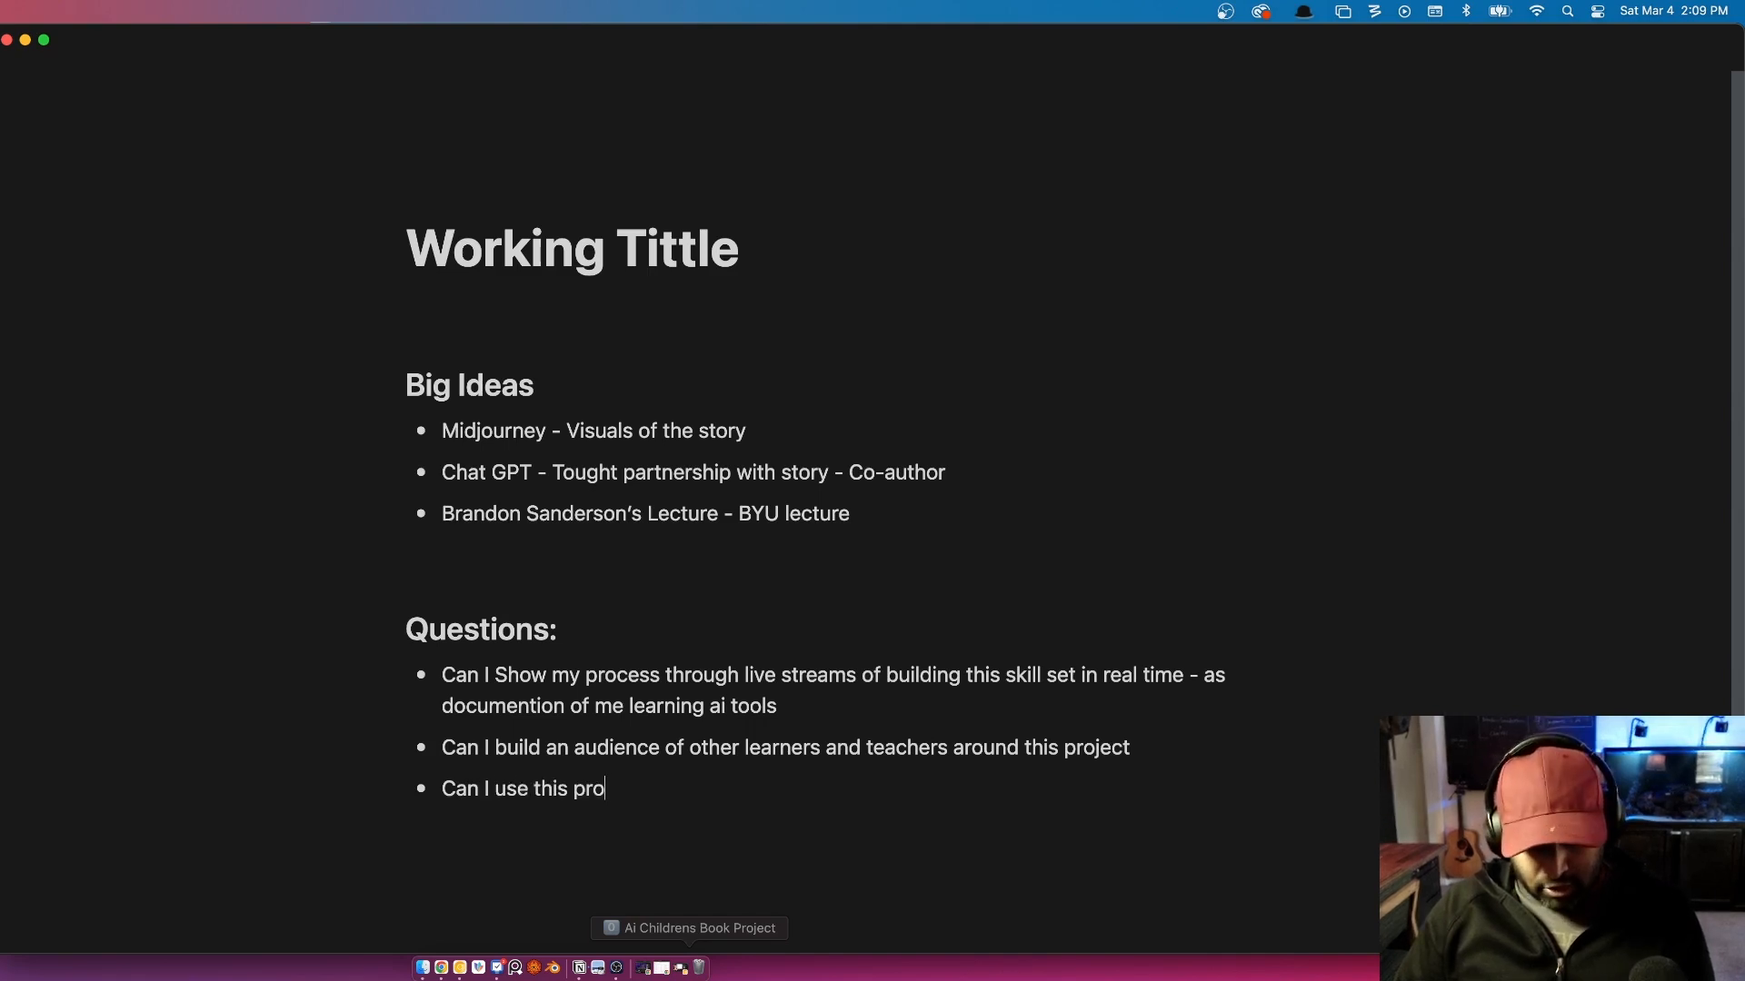
type("ject to gain")
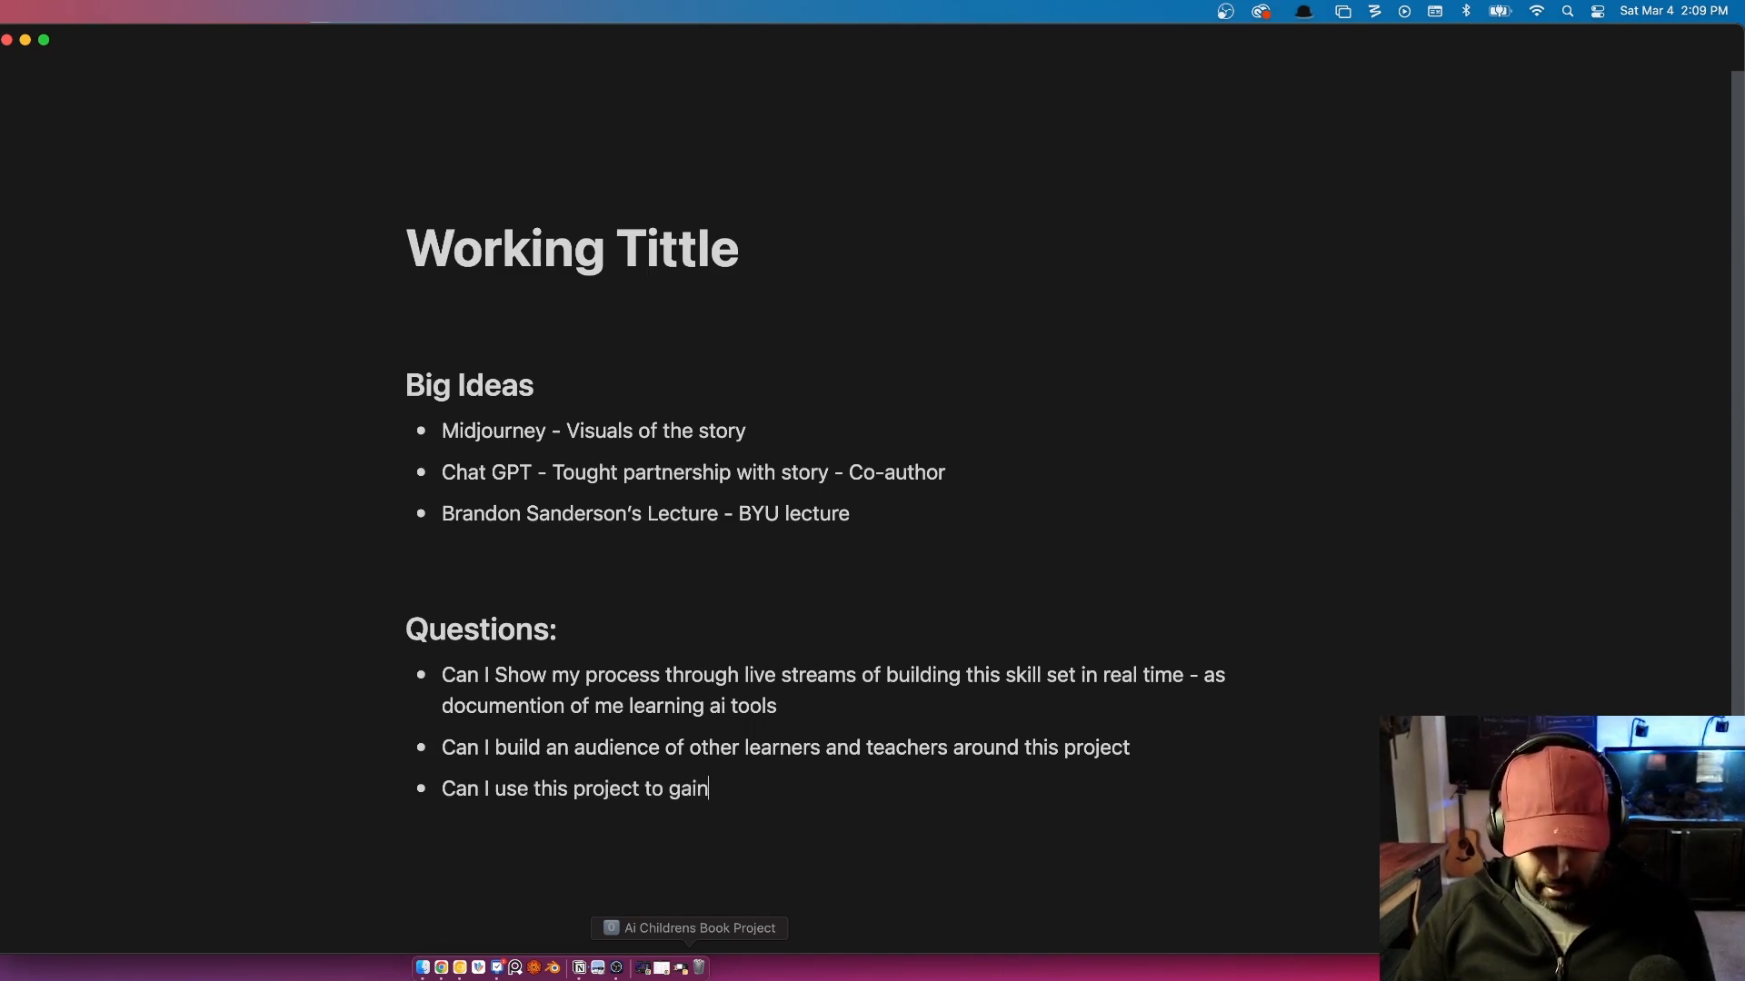
type(" the skills to be")
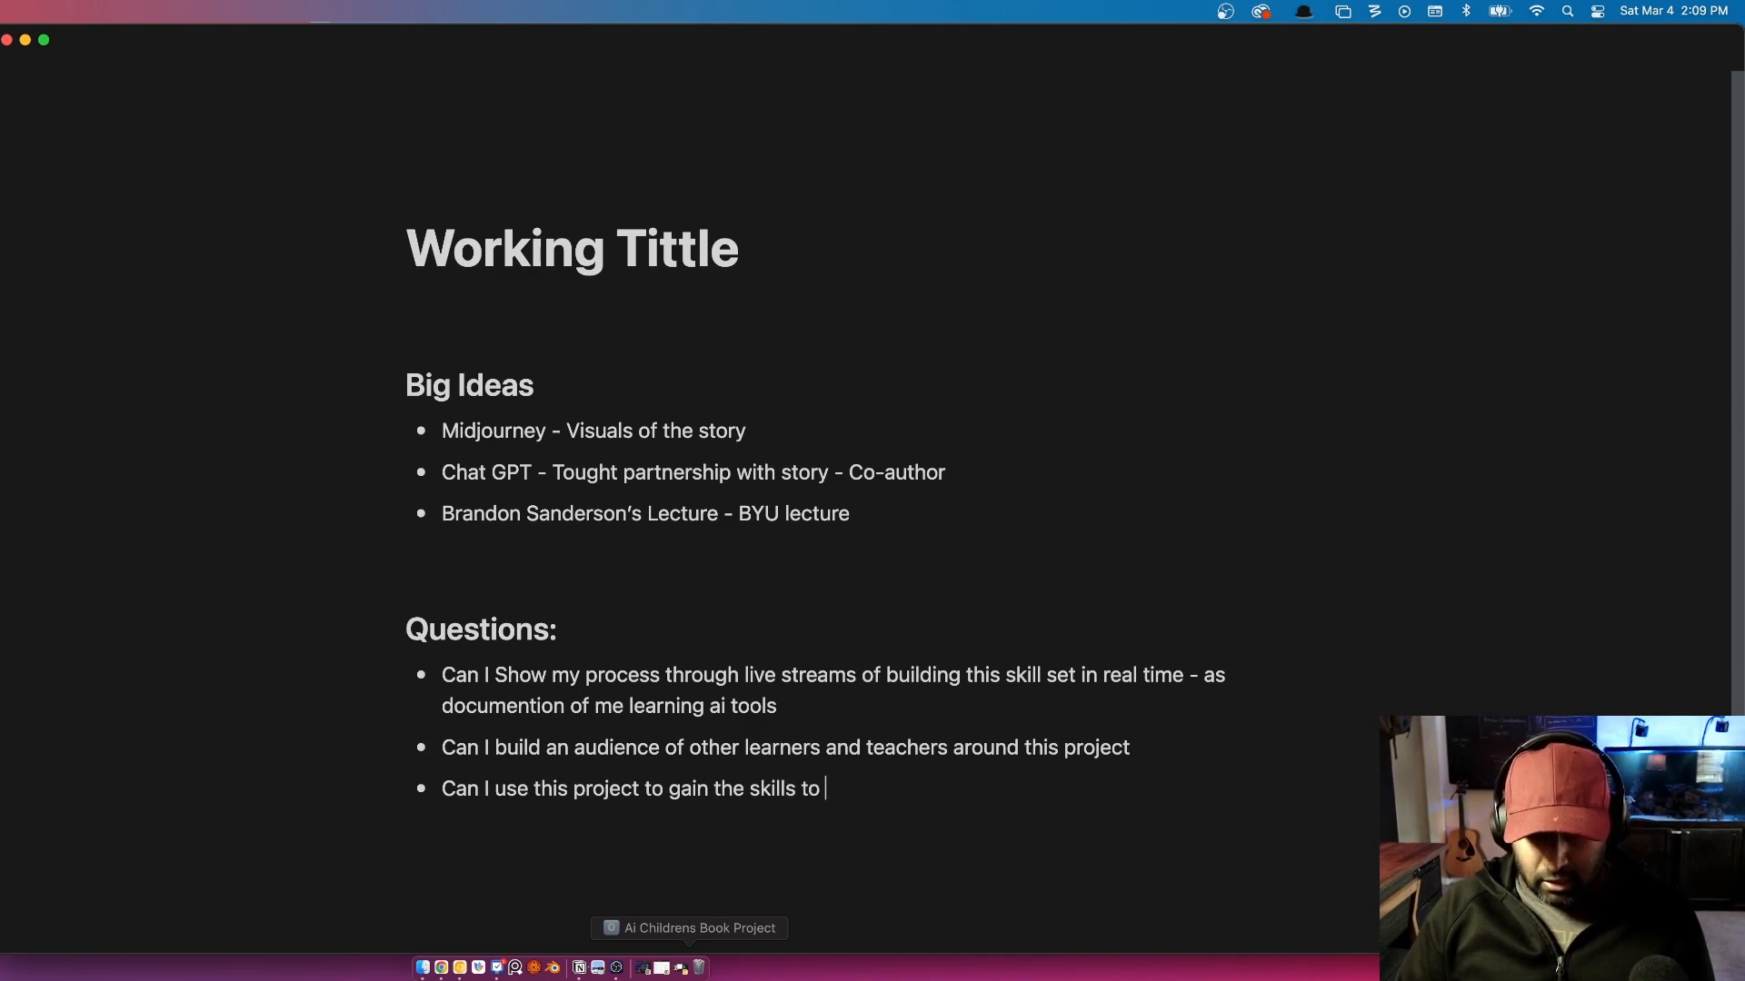
key("BackSpace")
key("BackSpace")
type("do bitter")
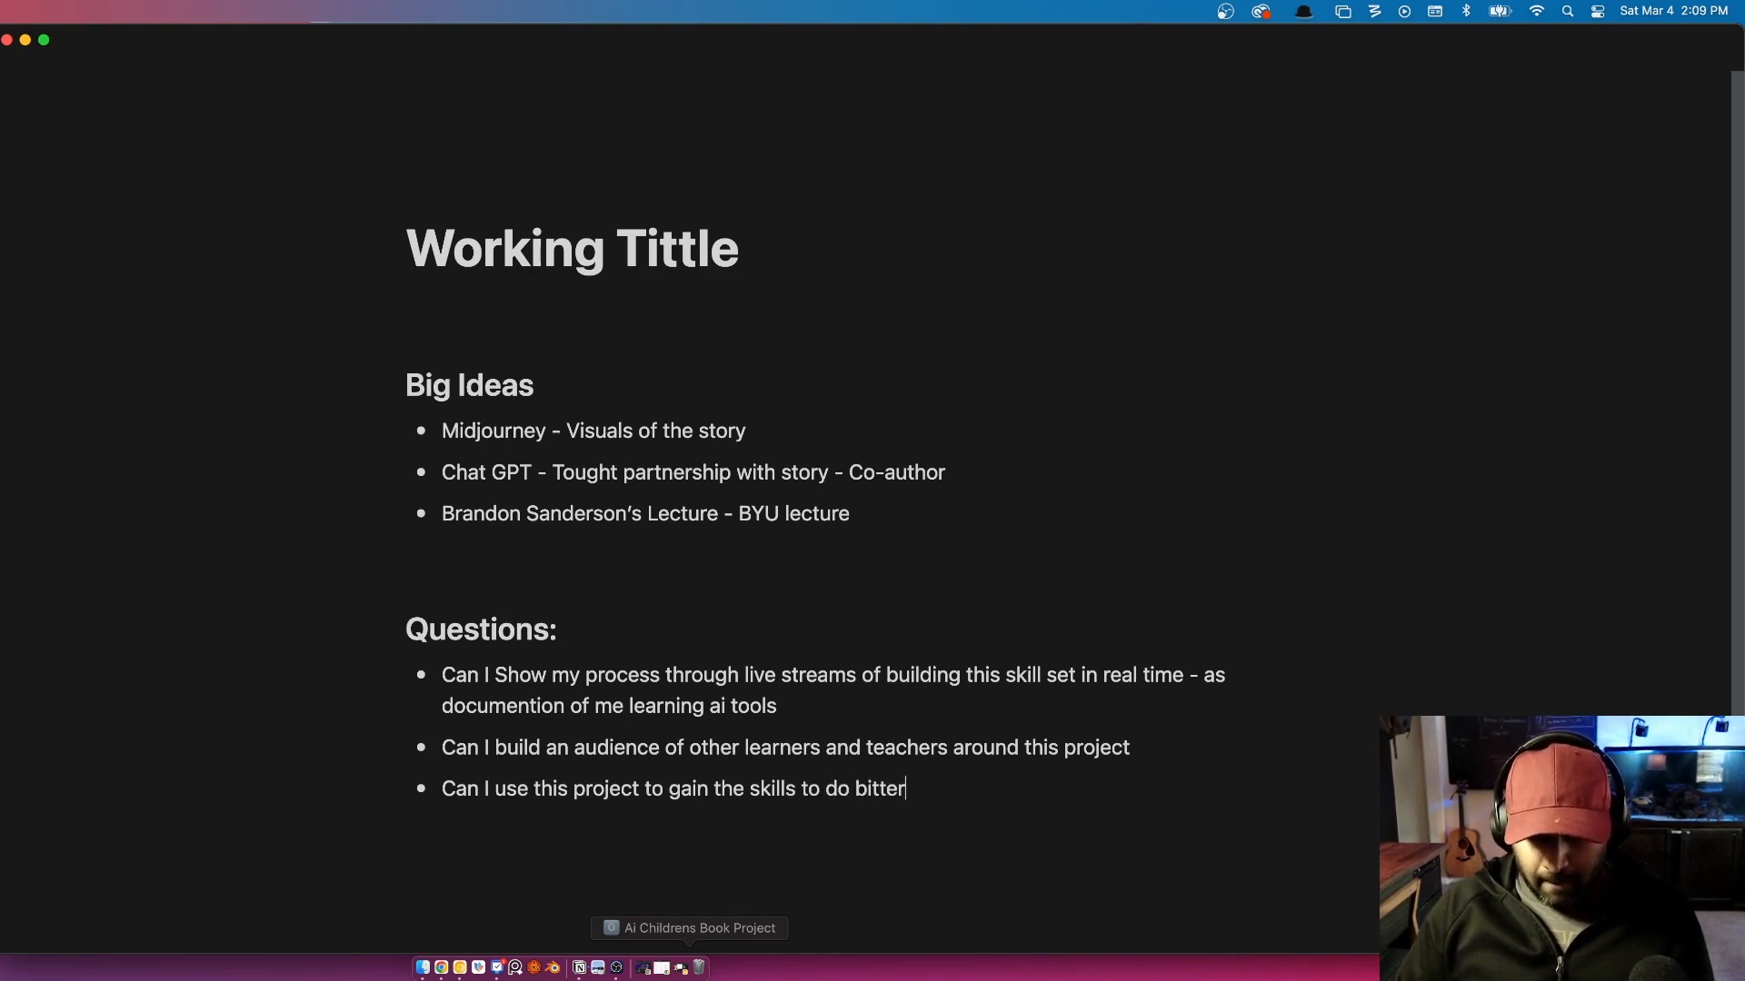
key("BackSpace")
key("BackSpace")
key("BackSpace")
type("gger projects")
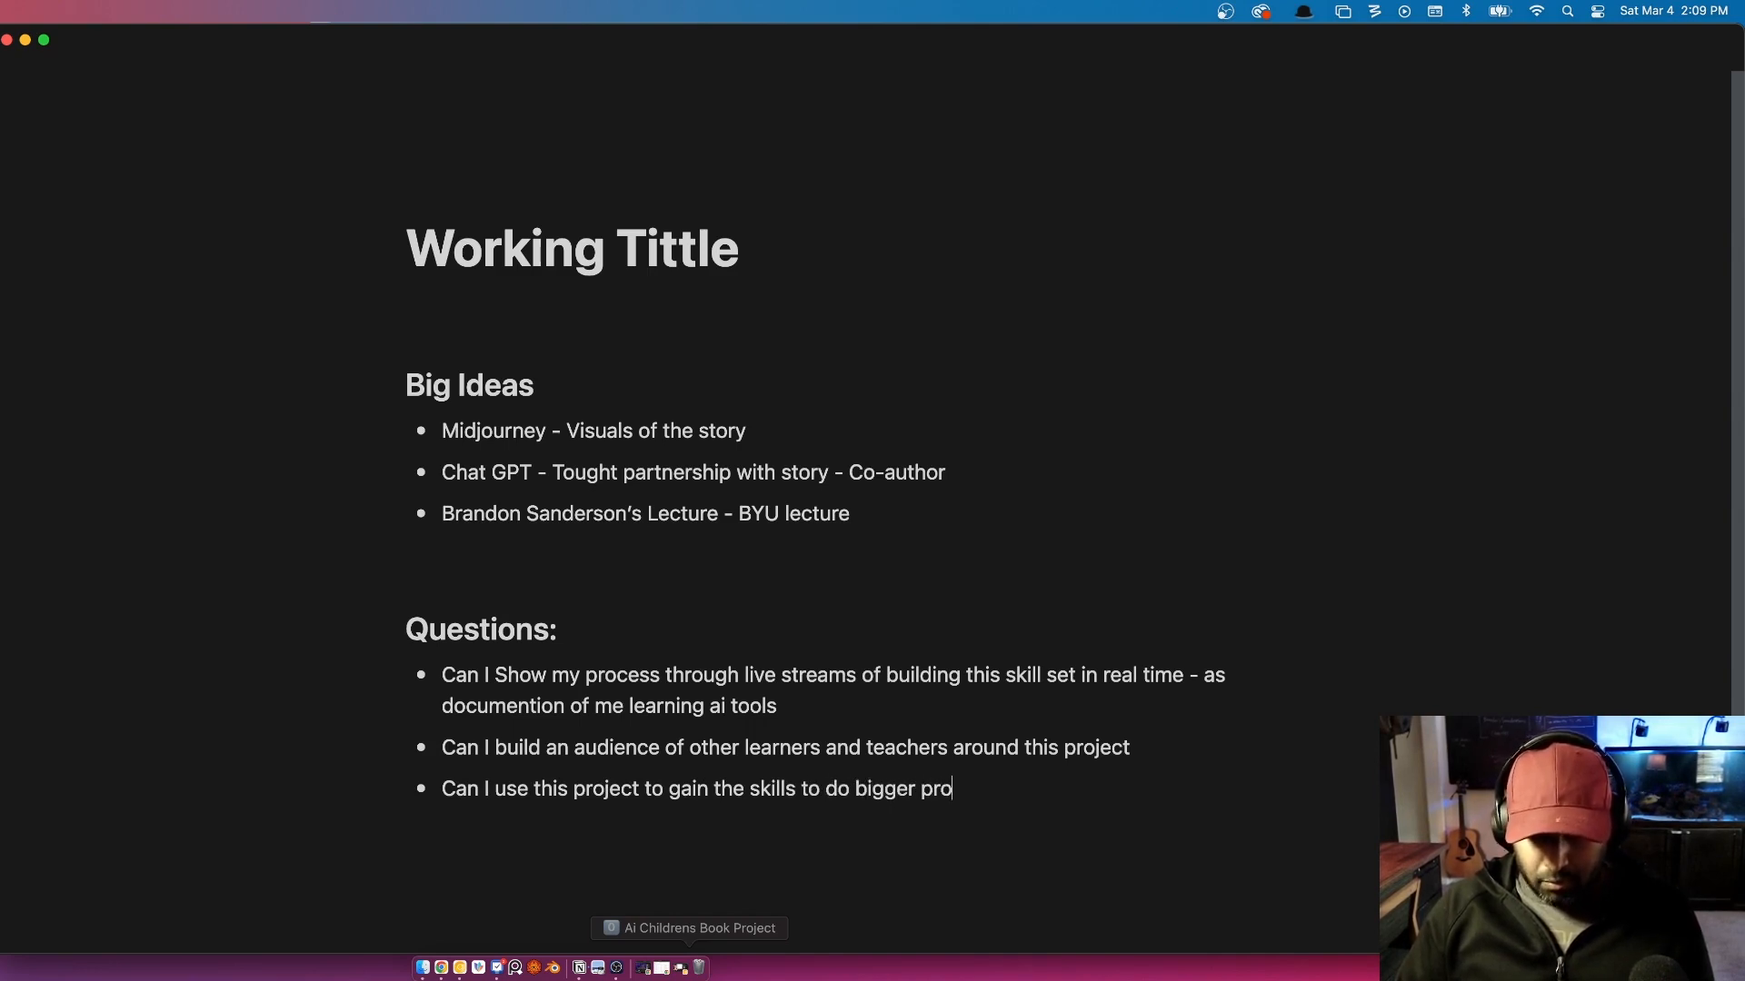
key("Return")
key("Return")
key("Return")
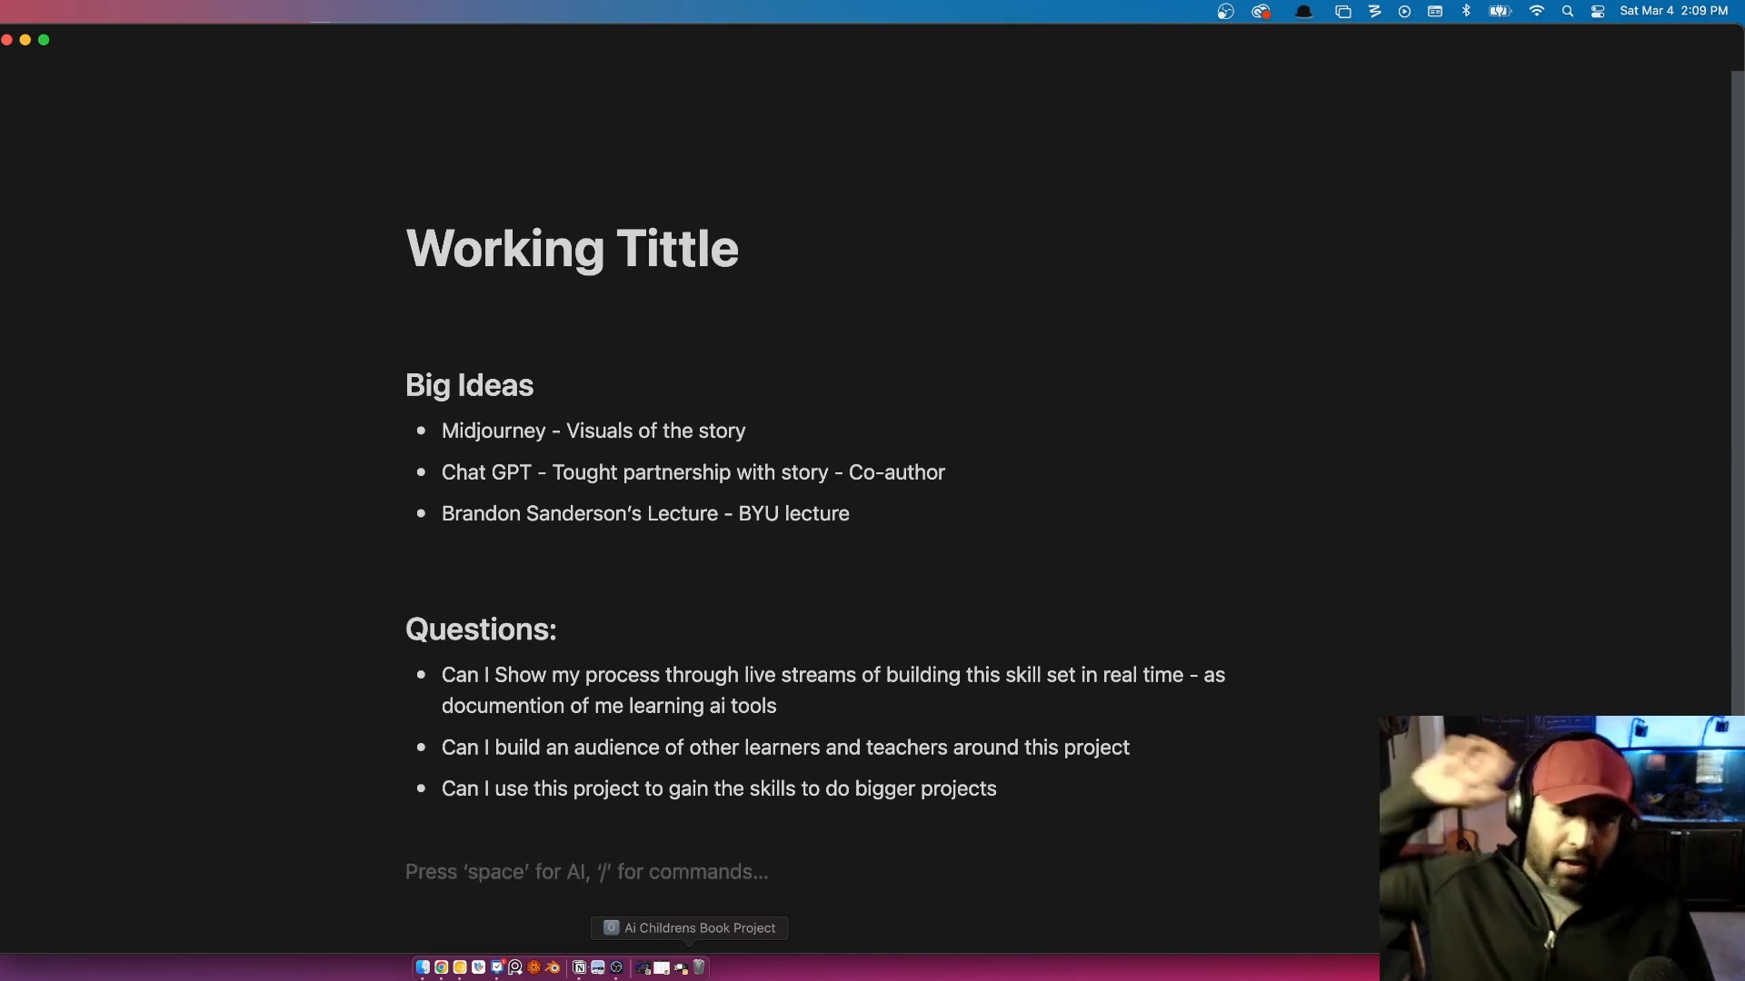
Add a second-level heading "Scope:" and start its first bullet with "A very detailed outiline in the style of".
type("##")
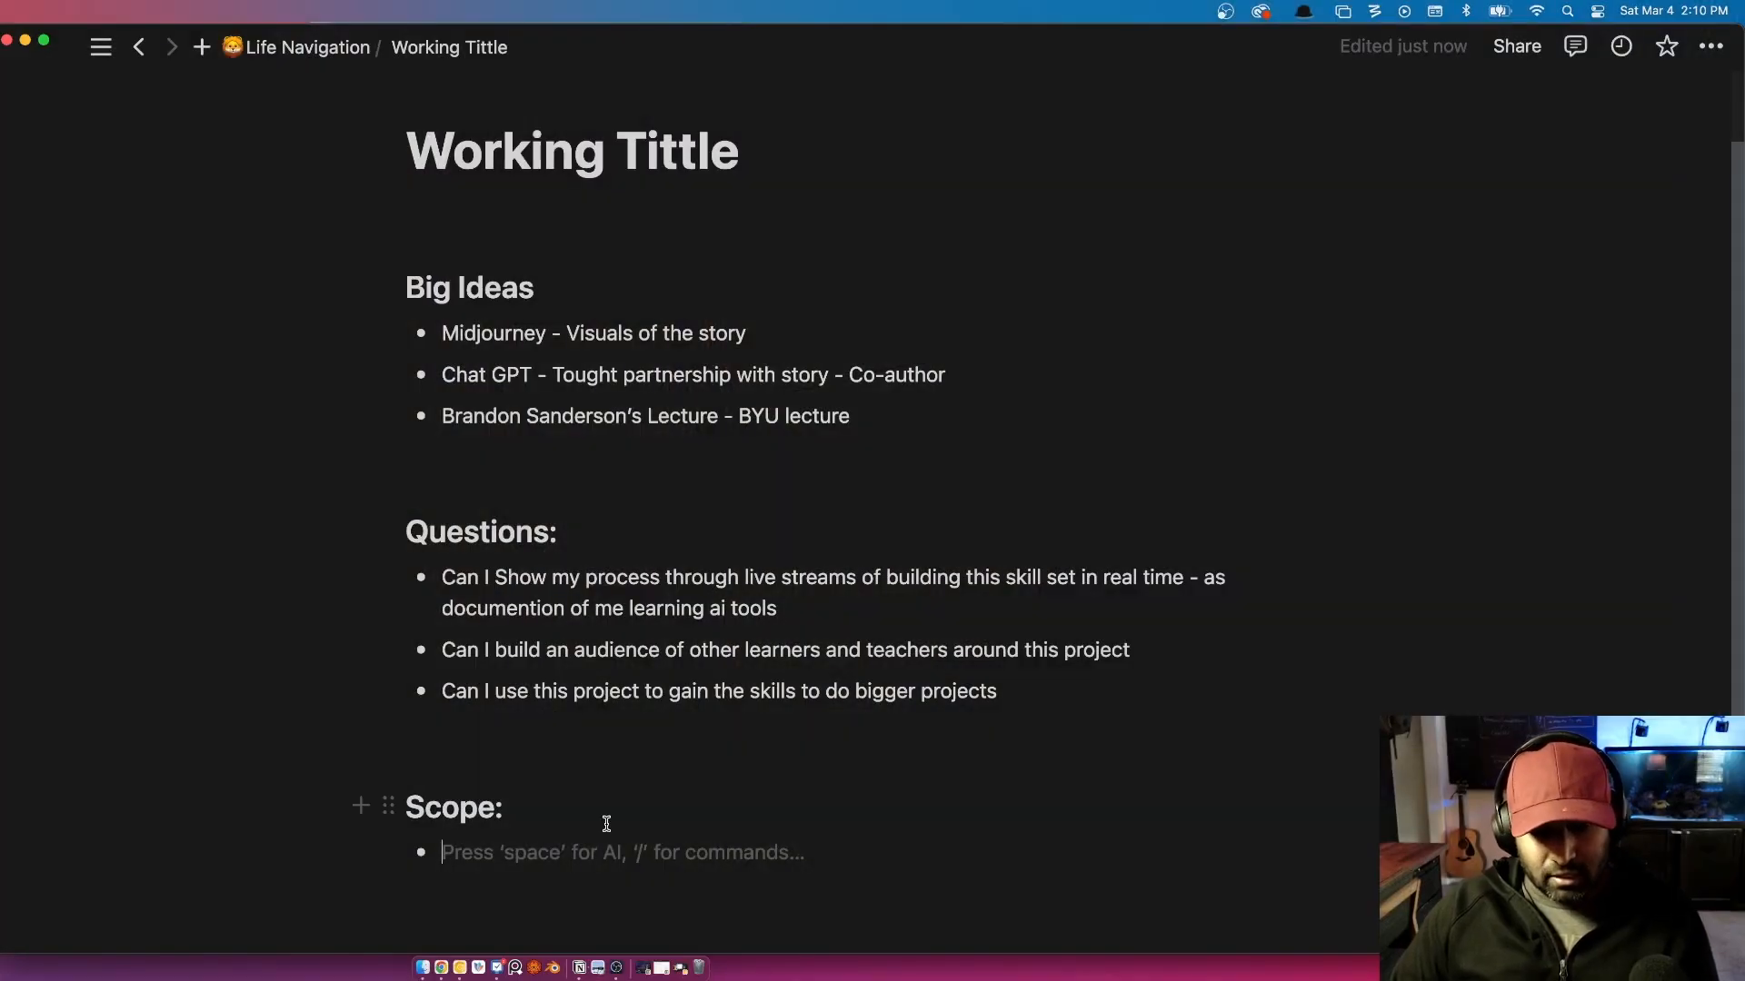
type("A very d")
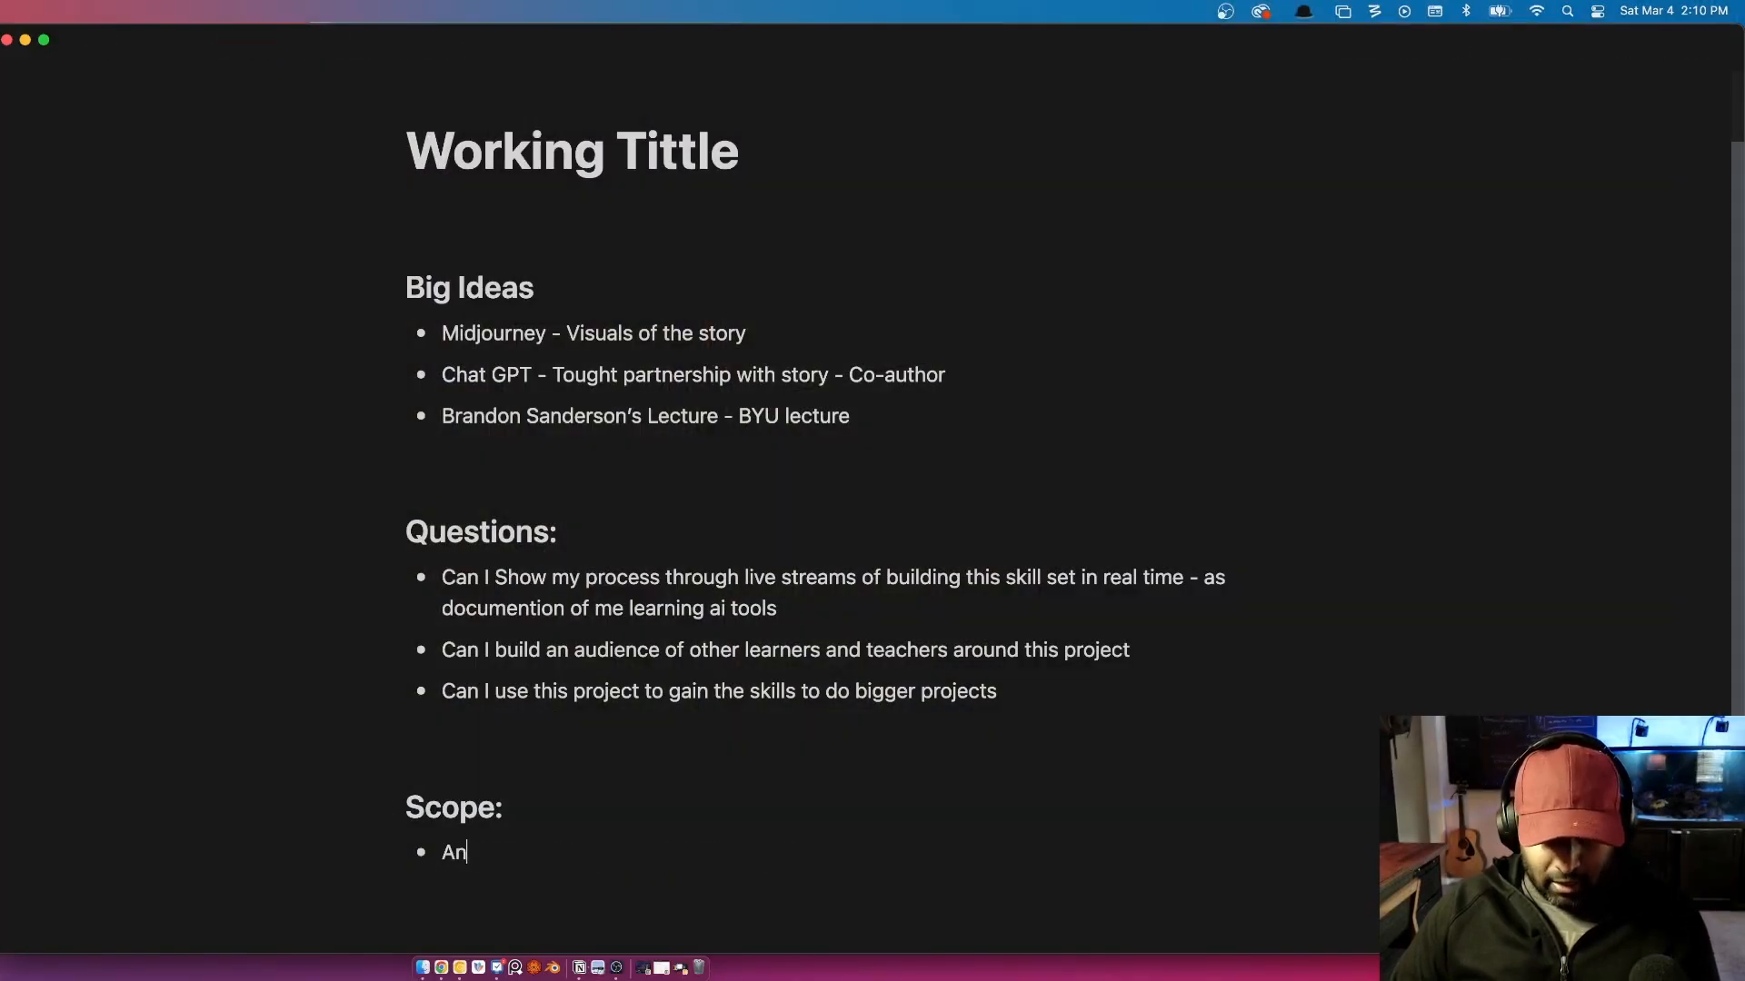
type("etaile")
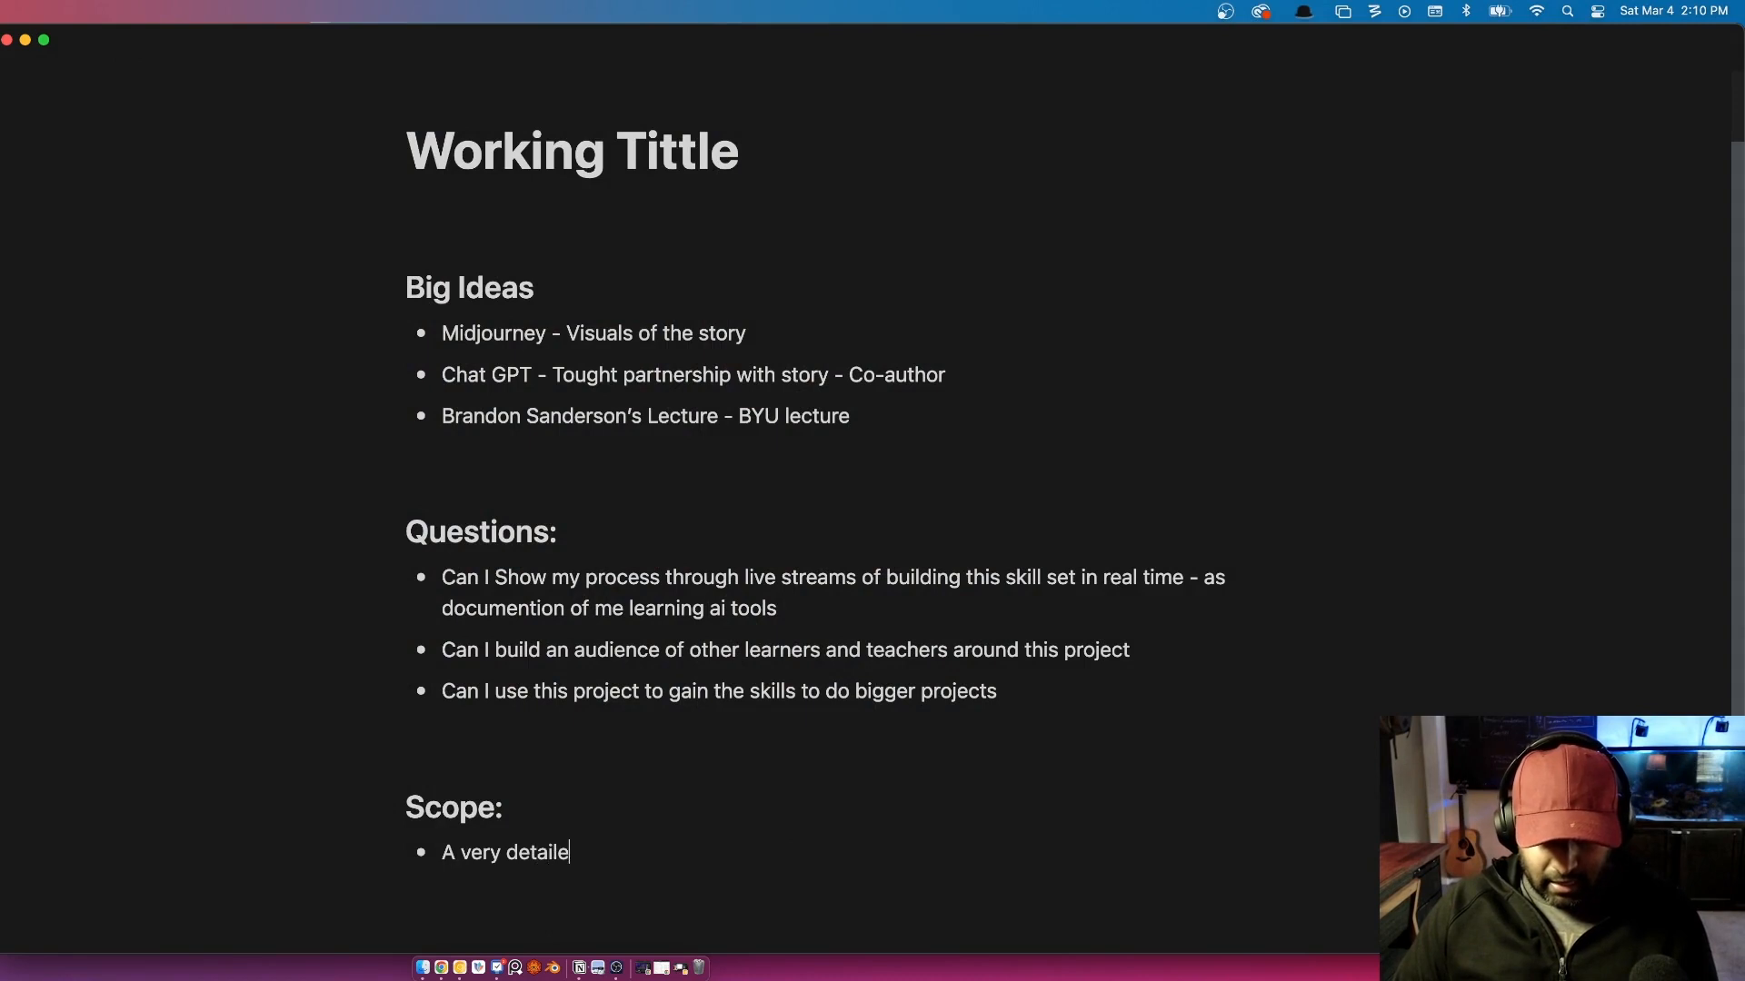
type("d ourlin")
key("BackSpace")
key("BackSpace")
key("BackSpace")
key("BackSpace")
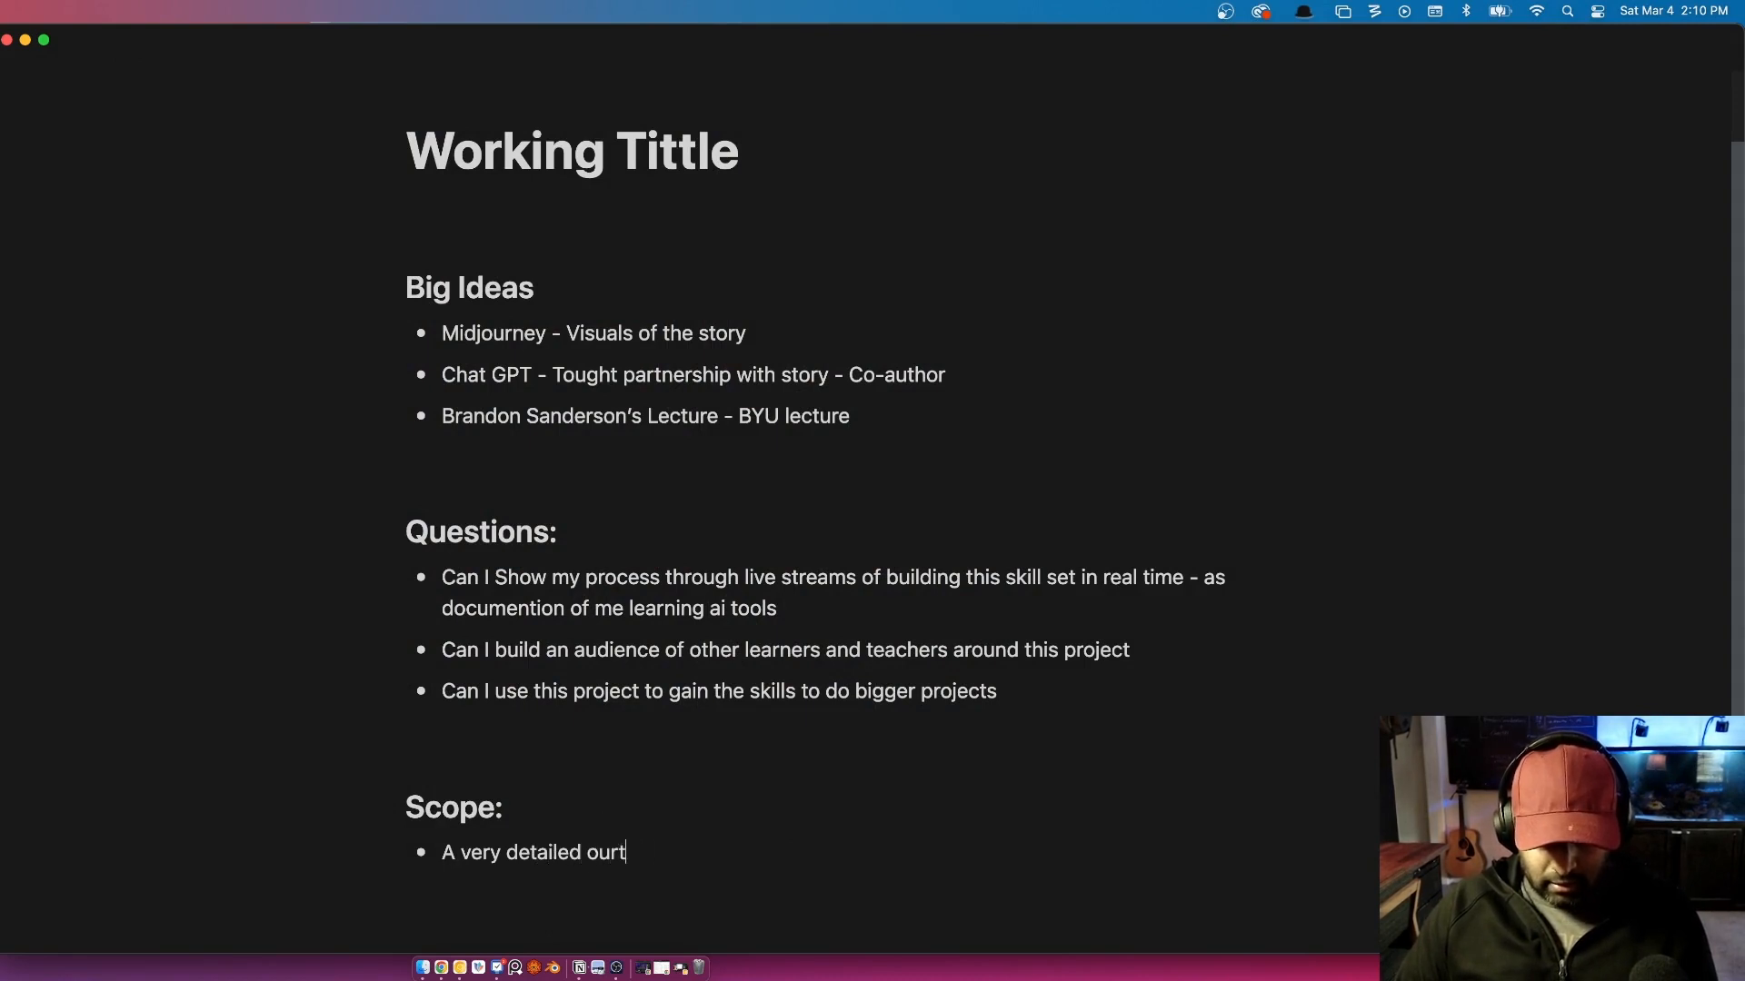
type("tiline i")
type("n the s")
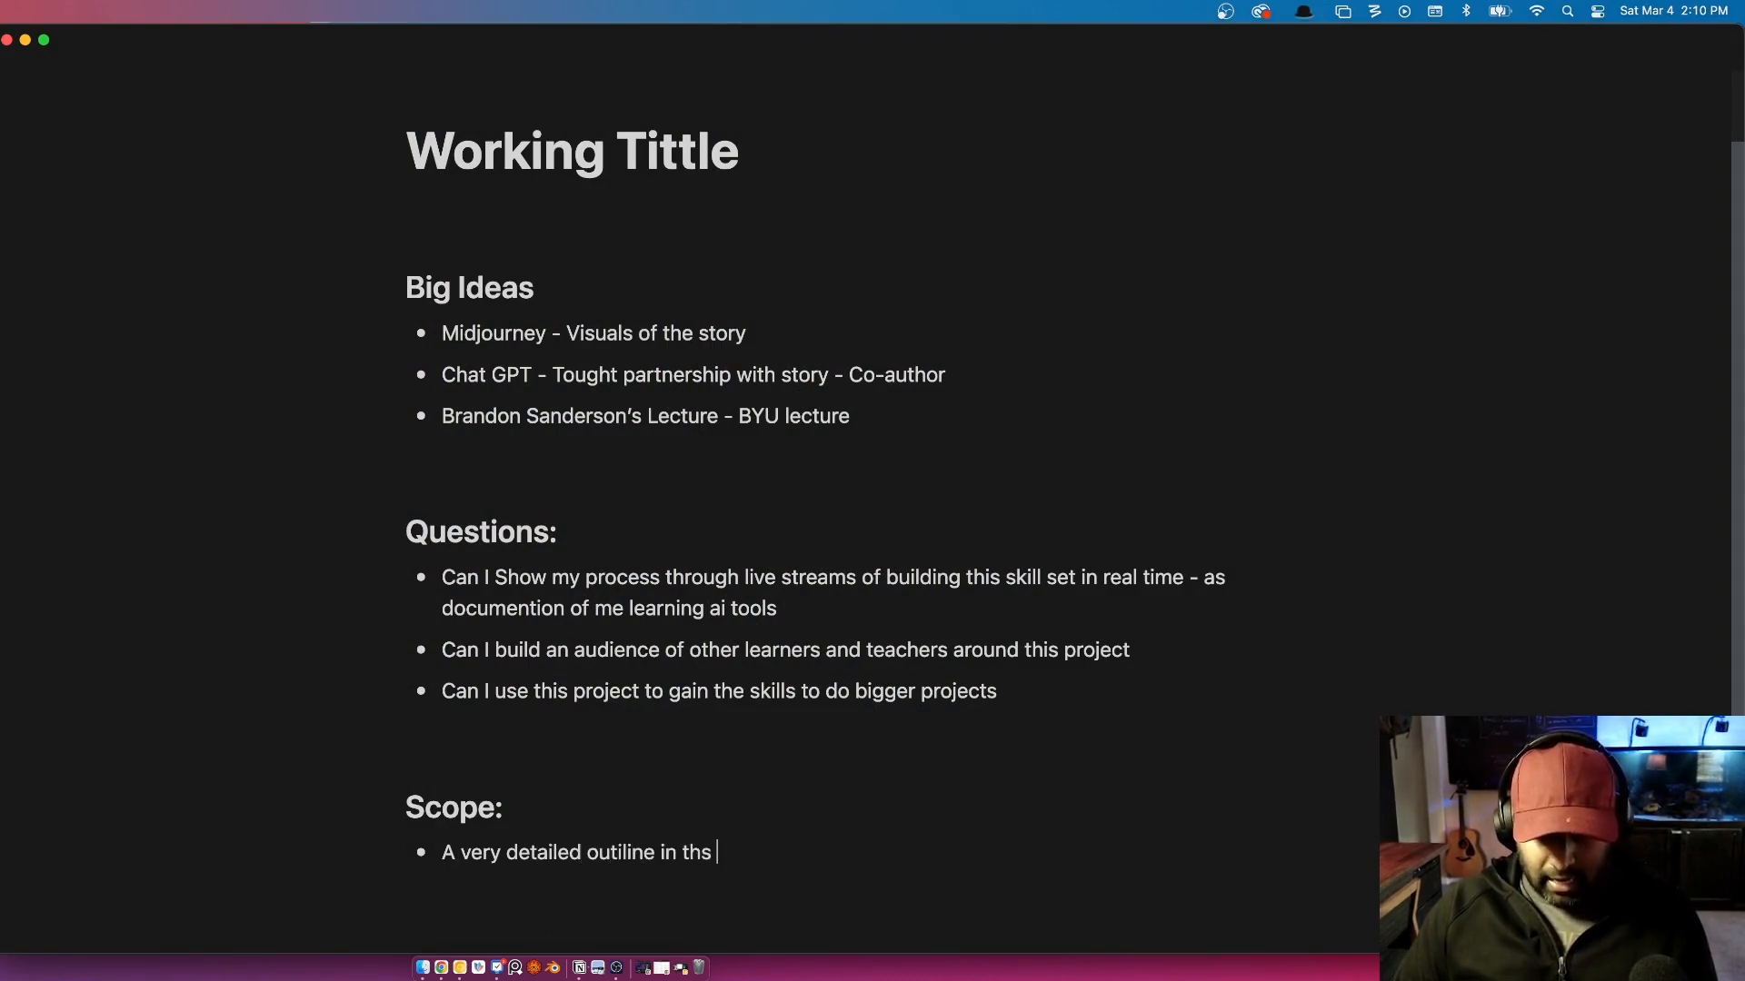
key("BackSpace")
type("e style of ")
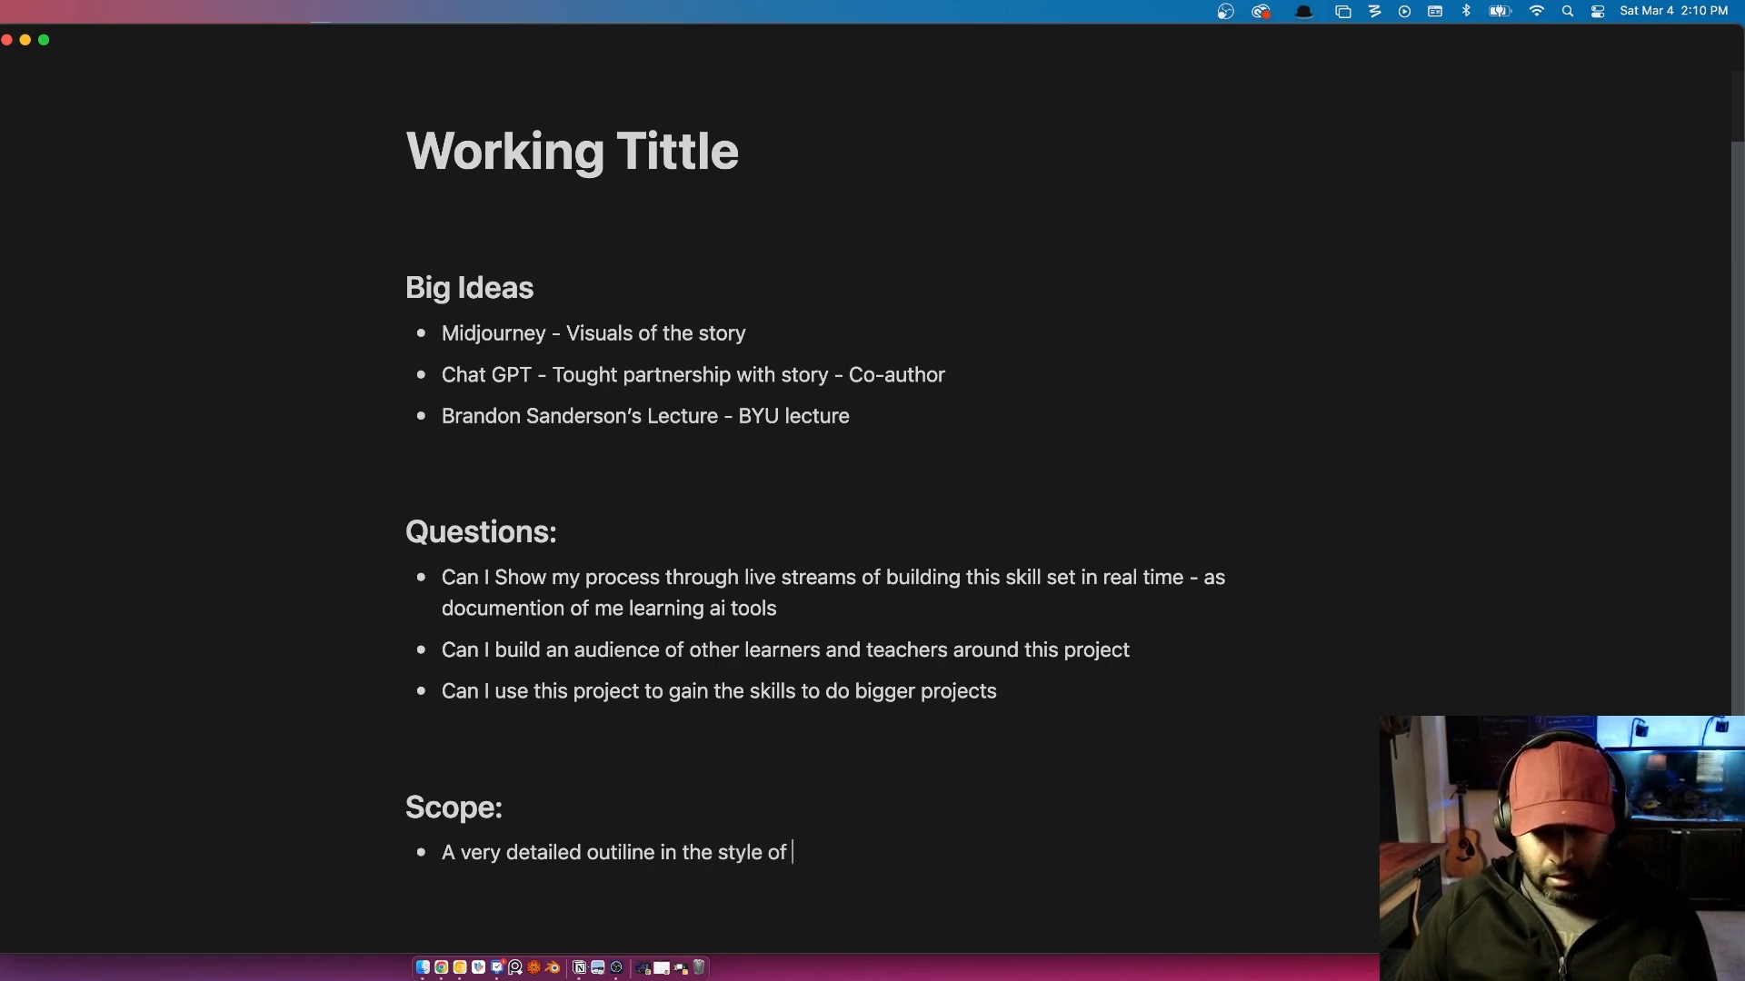
Complete the first Scope bullet with "Brandon Sanderson" and start another bullet.
type("bra")
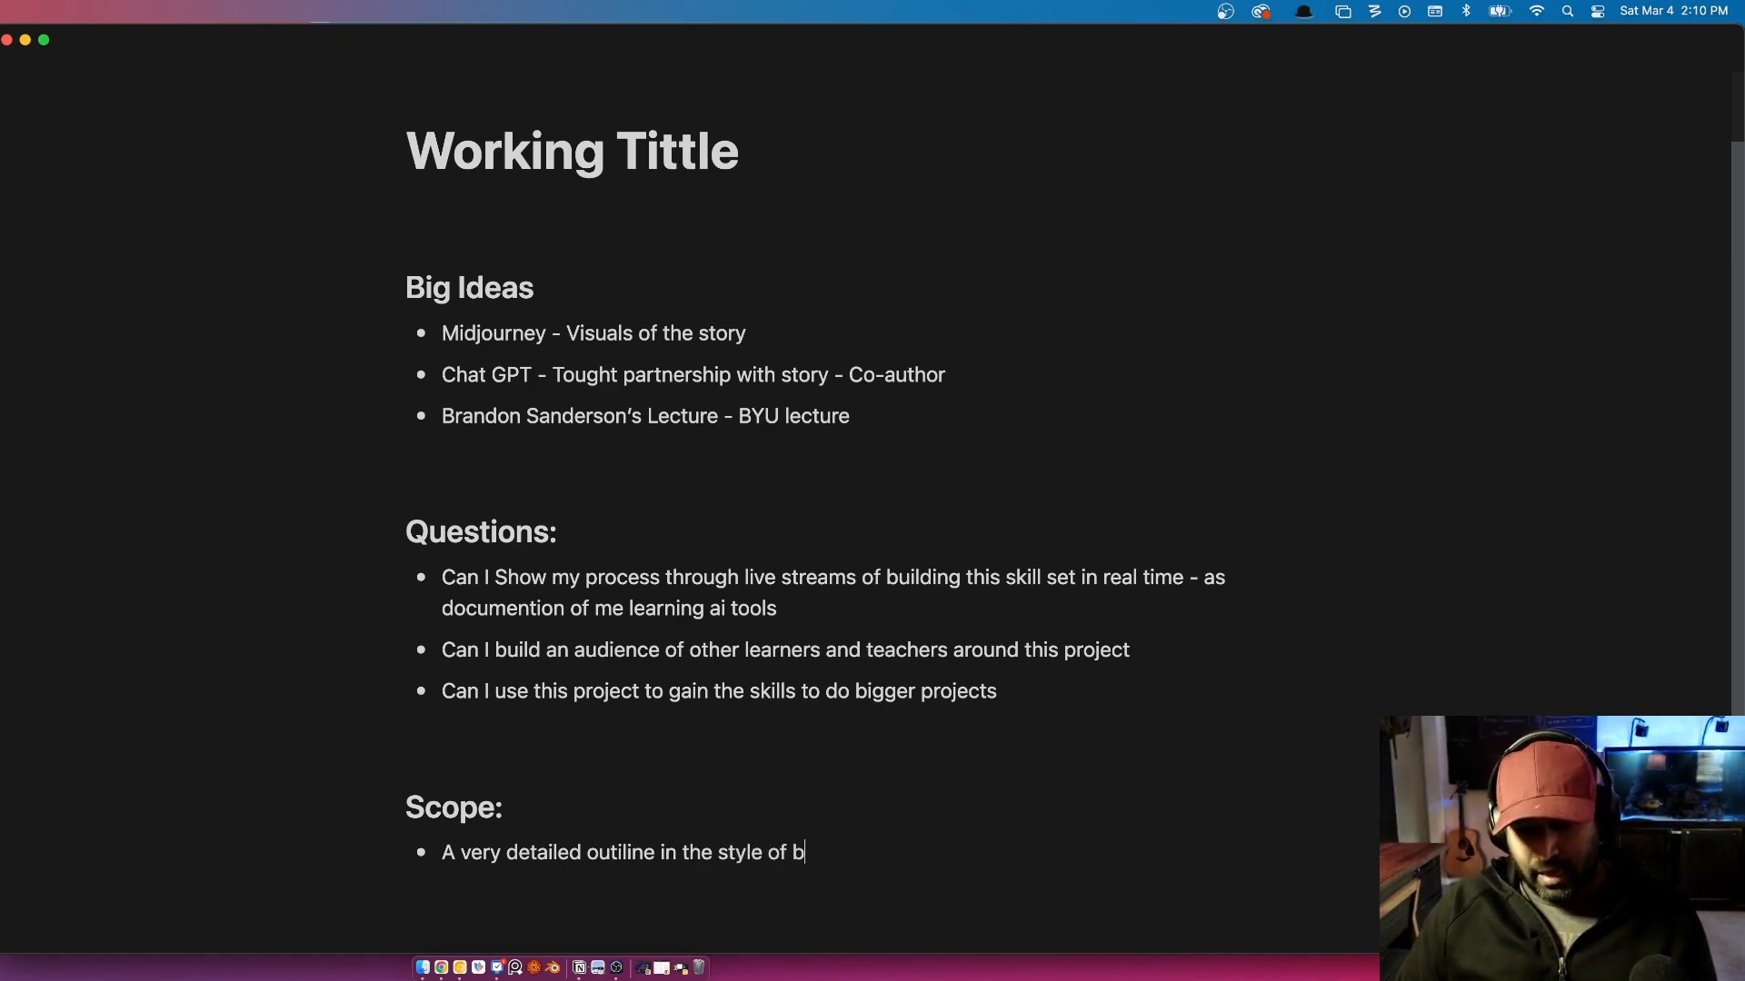
key("BackSpace")
type("Bra")
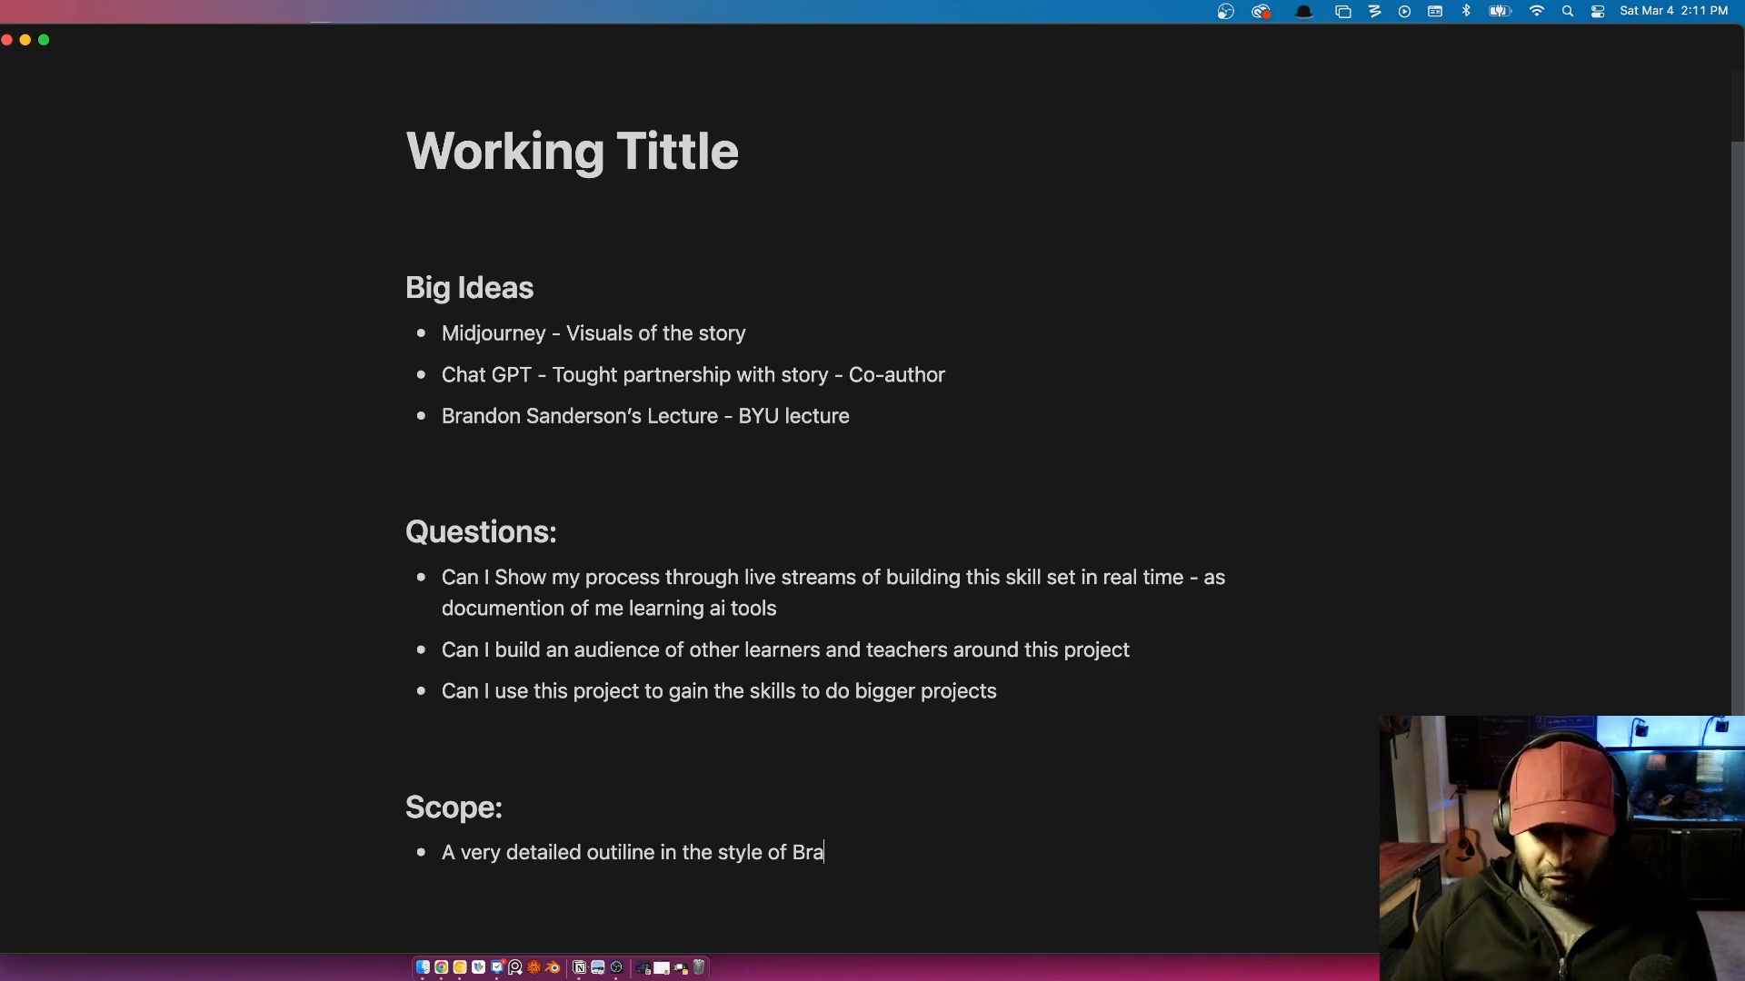
type("ndon")
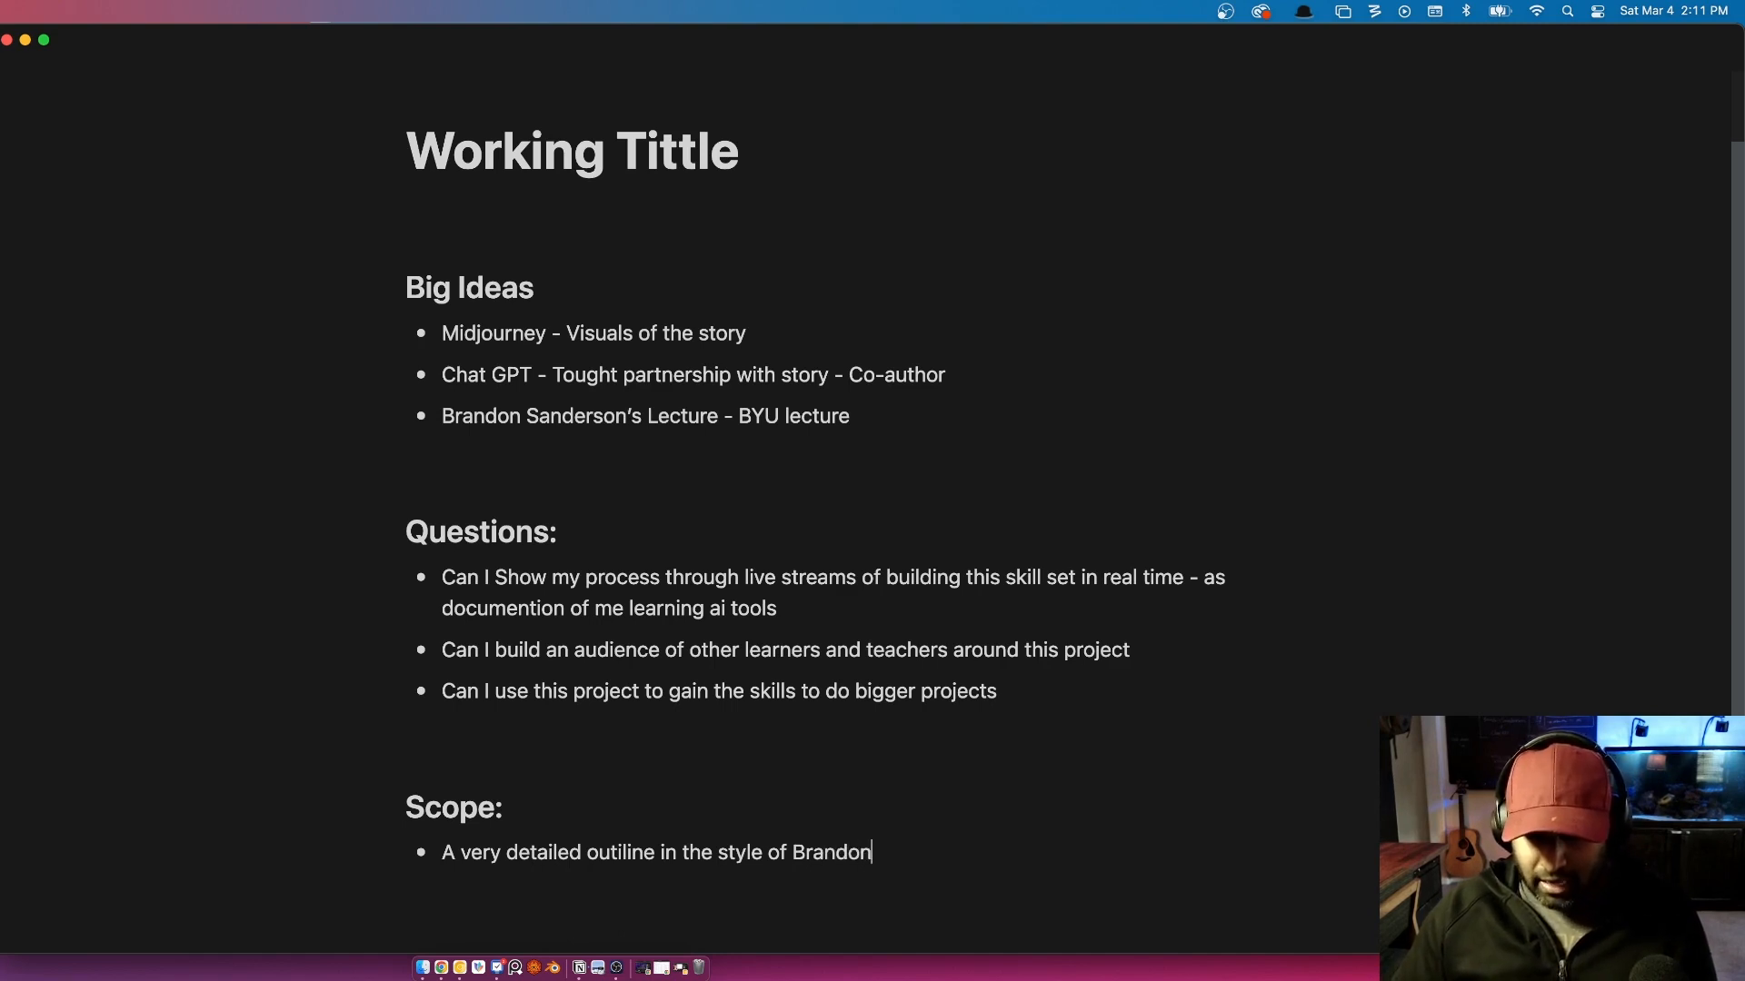
type(" sa")
key("BackSpace")
key("BackSpace")
type("San")
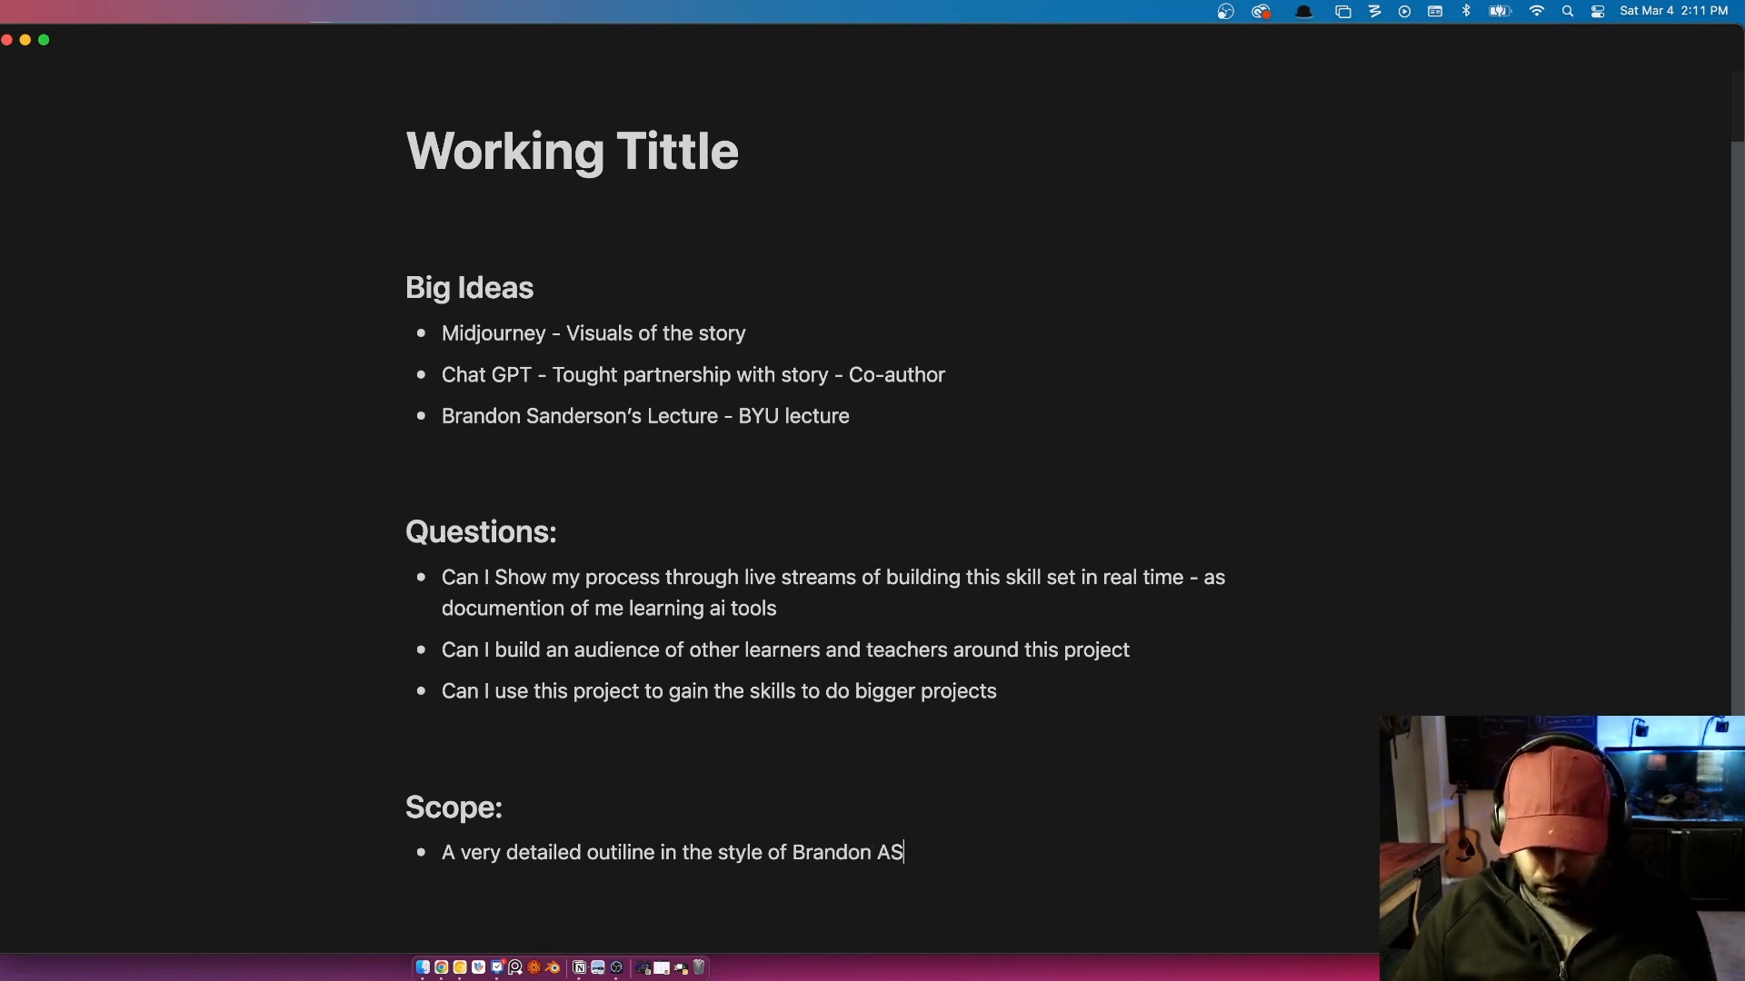
key("BackSpace")
key("BackSpace")
key("BackSpace")
type("Sanderson")
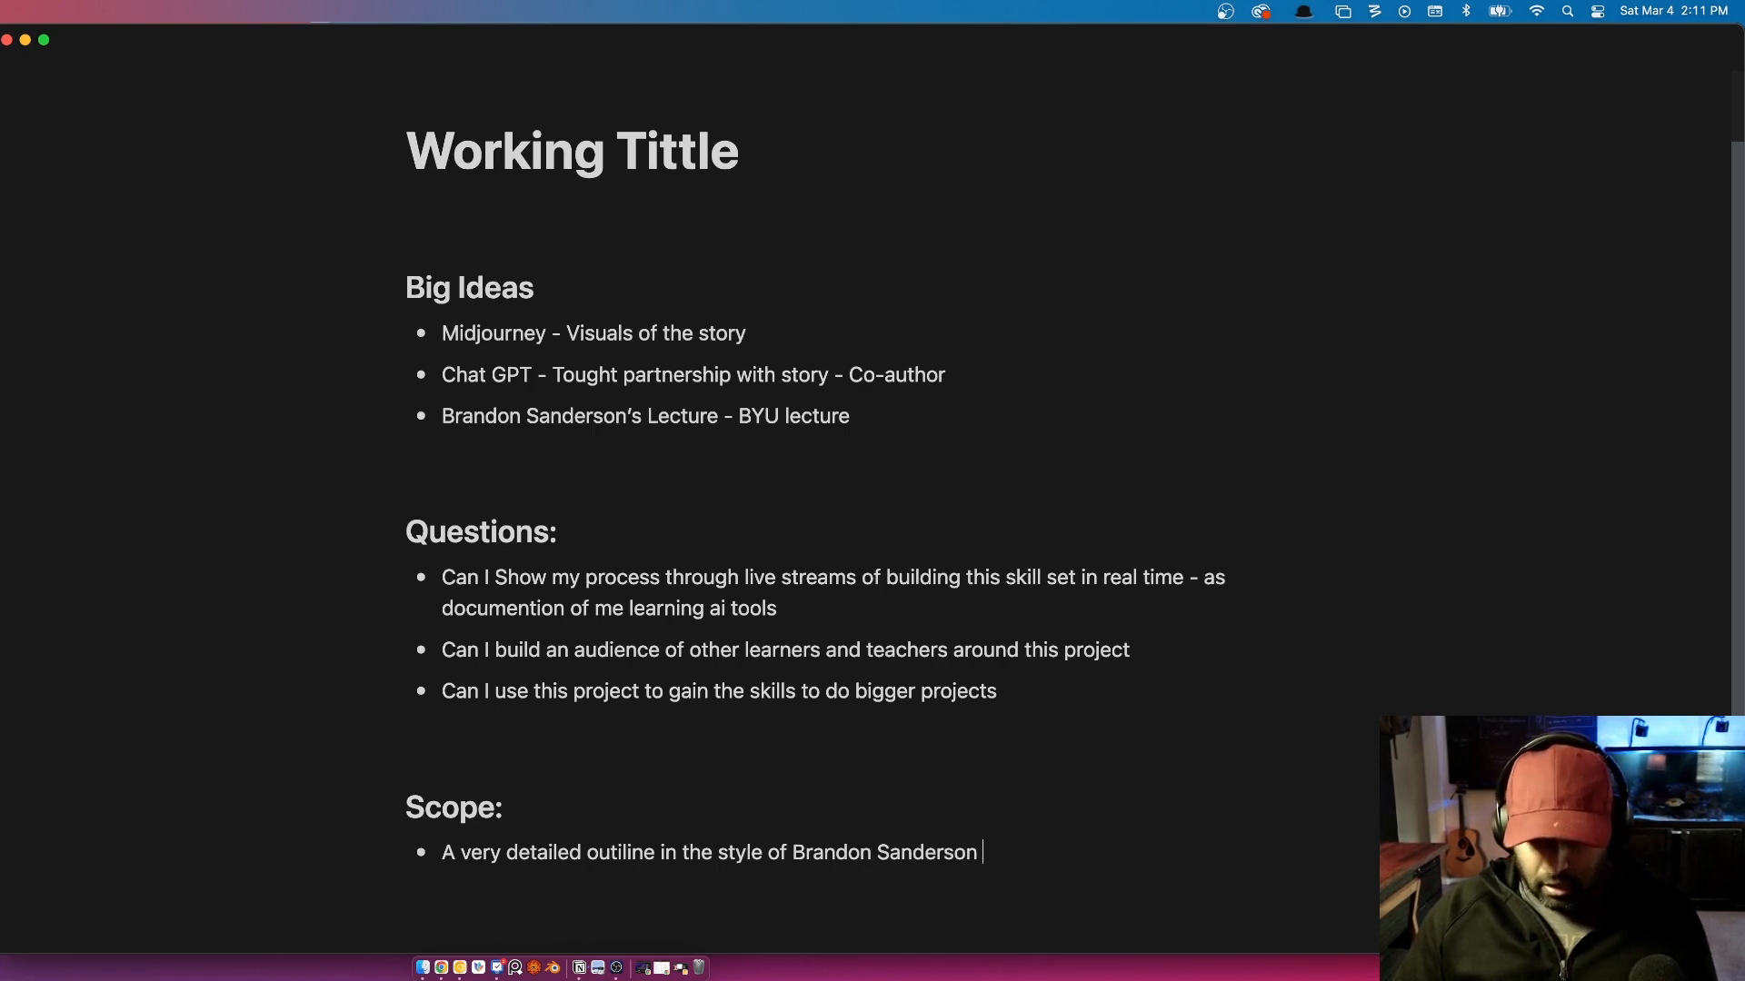
key("BackSpace")
key("BackSpace")
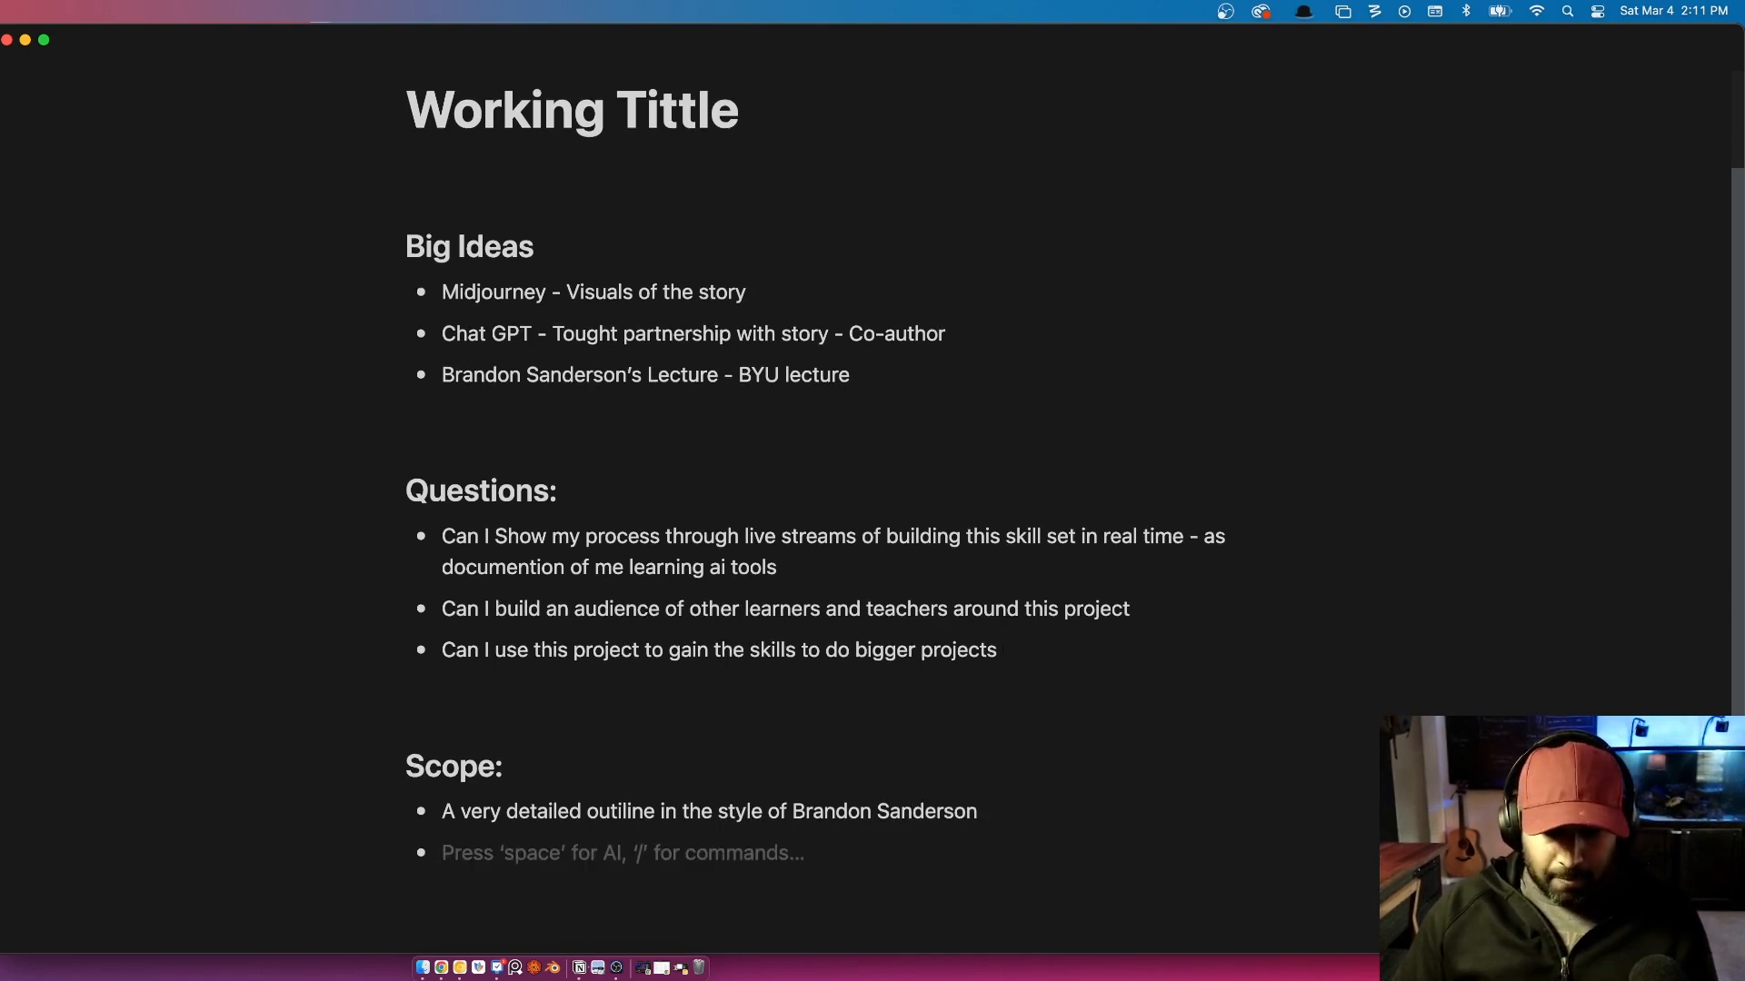
Begin the second Scope bullet with "Detailed world building concept art -".
type("Detailed ")
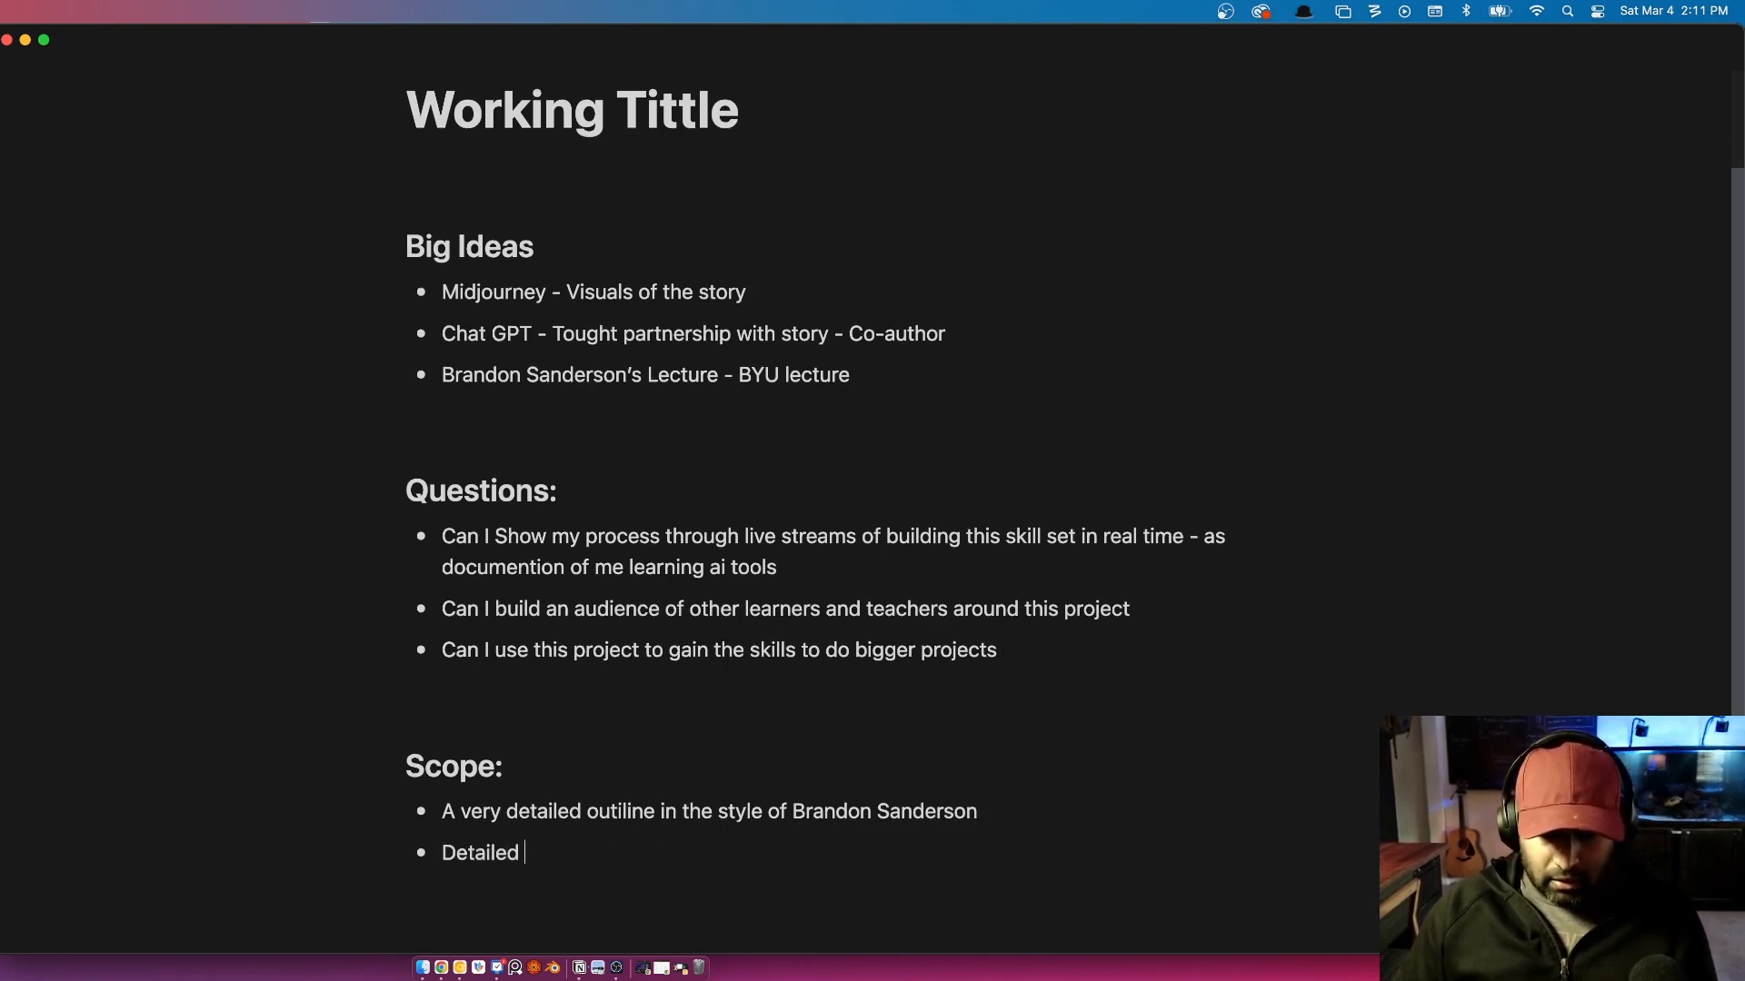
type("world buildin")
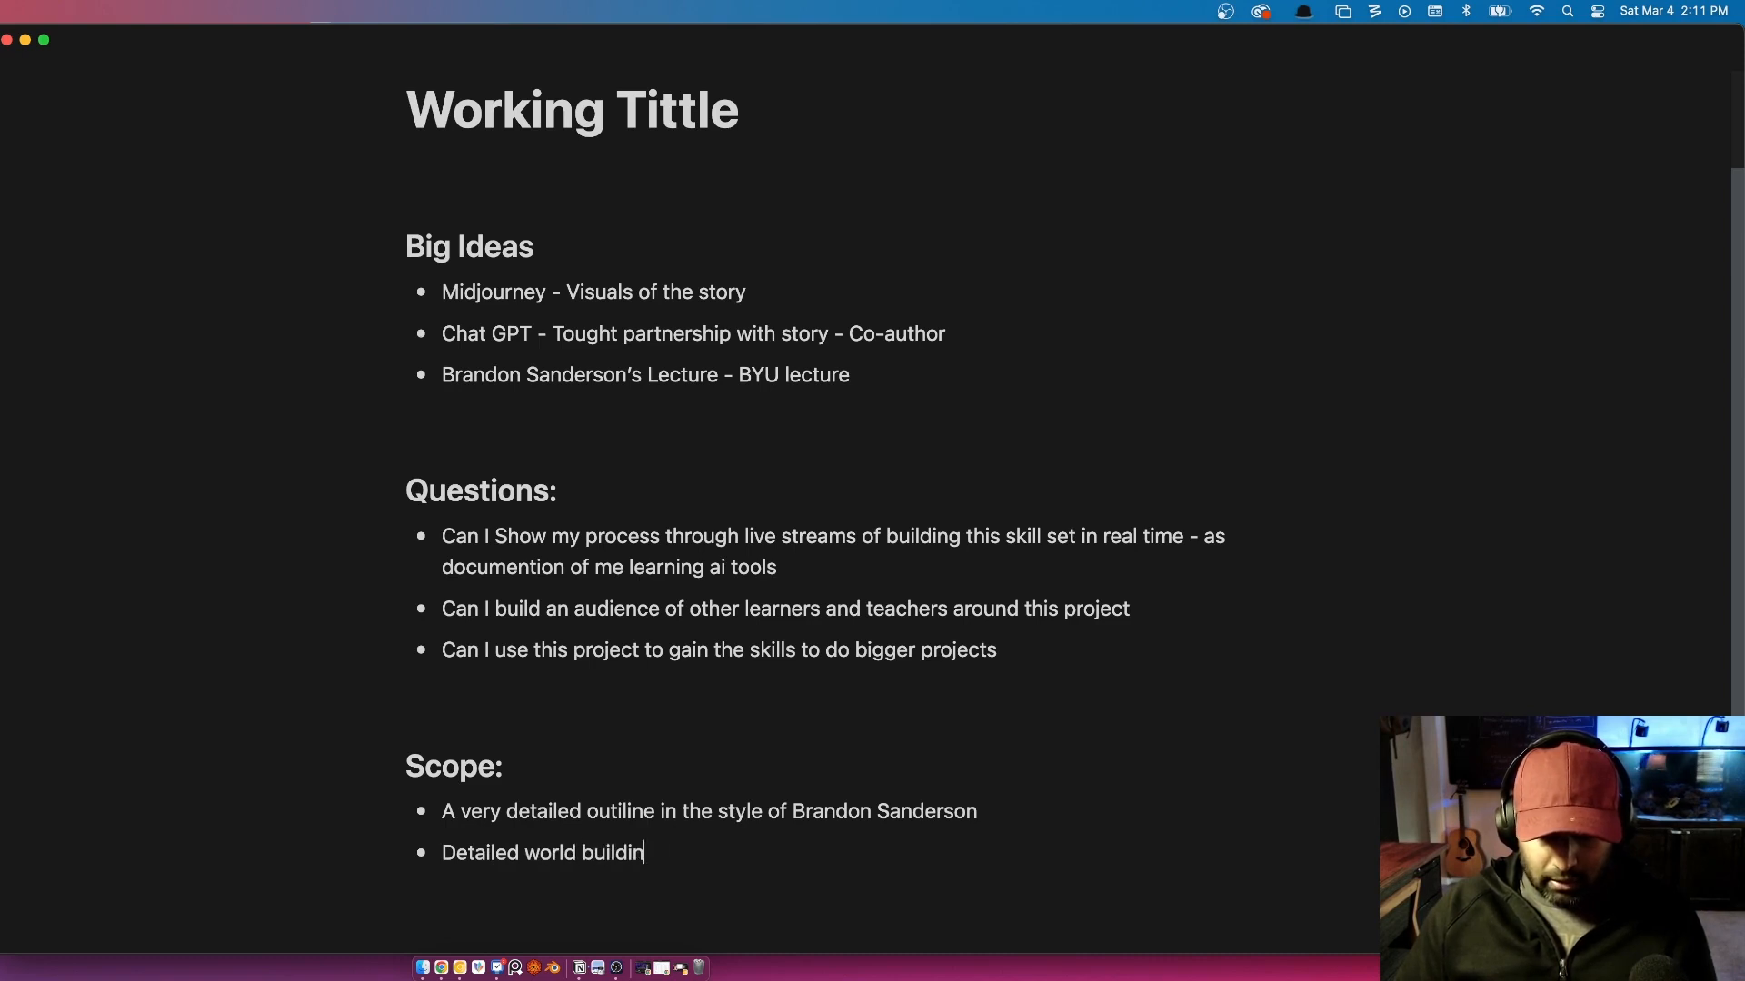
type("g com")
key("BackSpace")
type("ncept ")
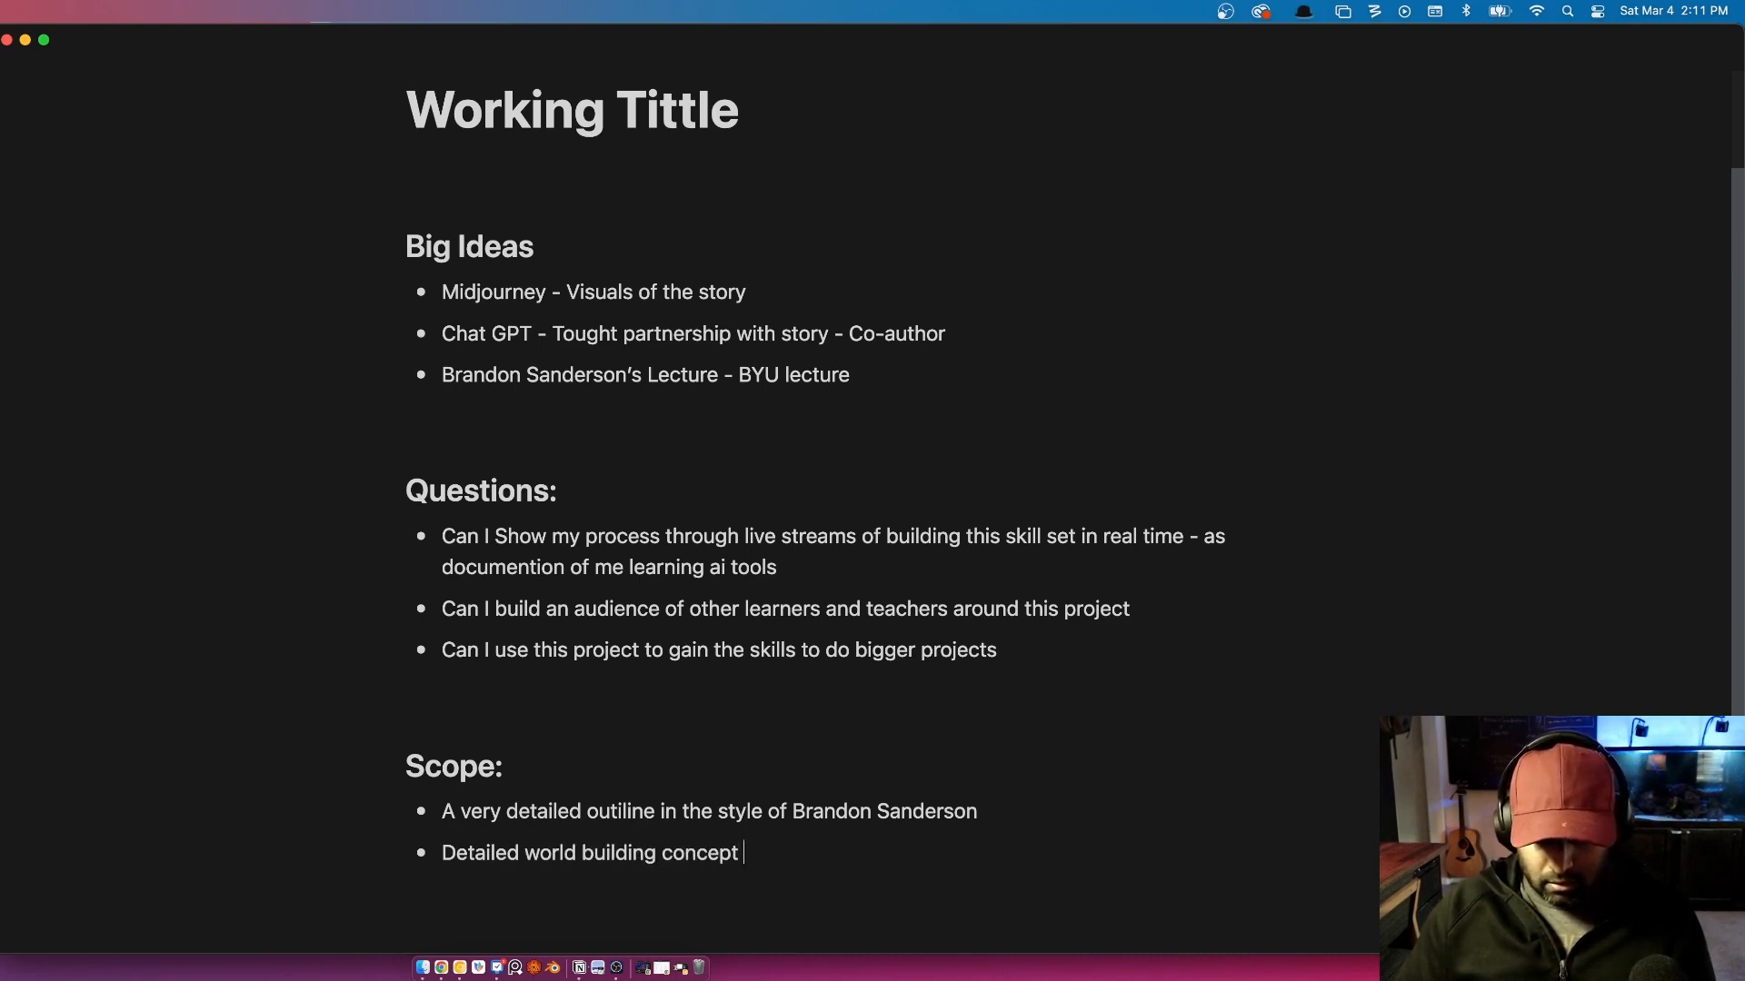
type("art l")
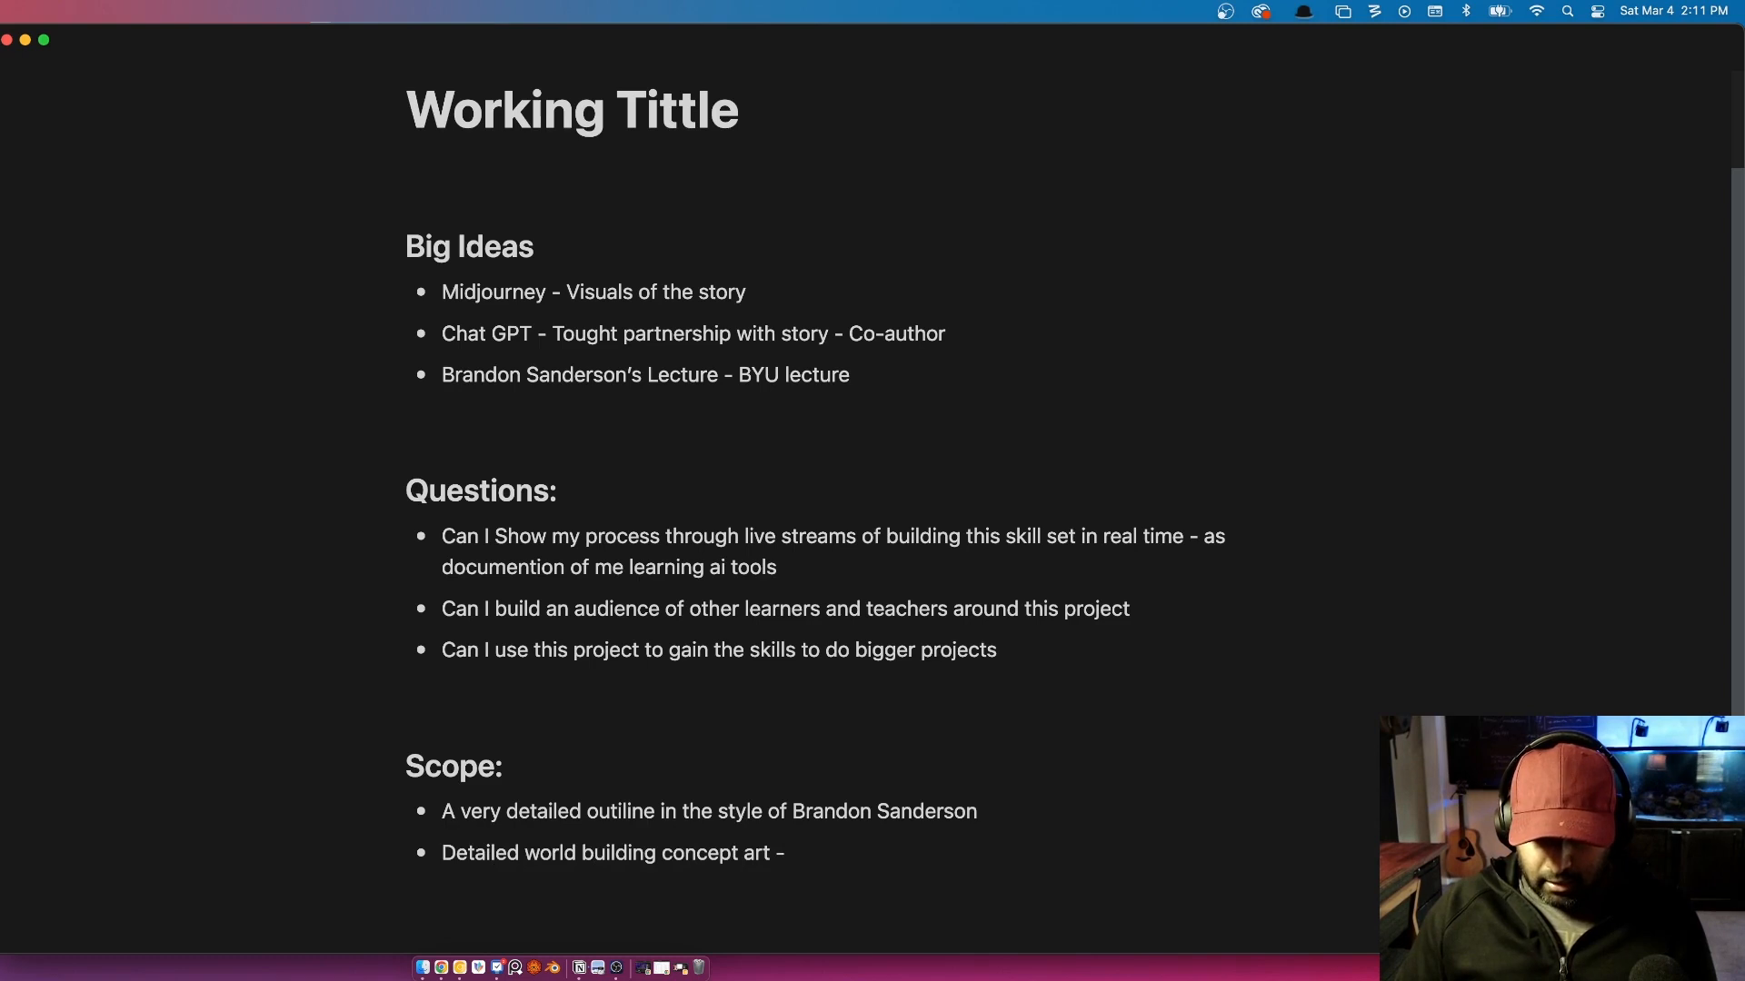
Continue the second Scope bullet with "in the style of movie production or video game pre production -".
type(" in the stuyle")
key("BackSpace")
key("BackSpace")
key("BackSpace")
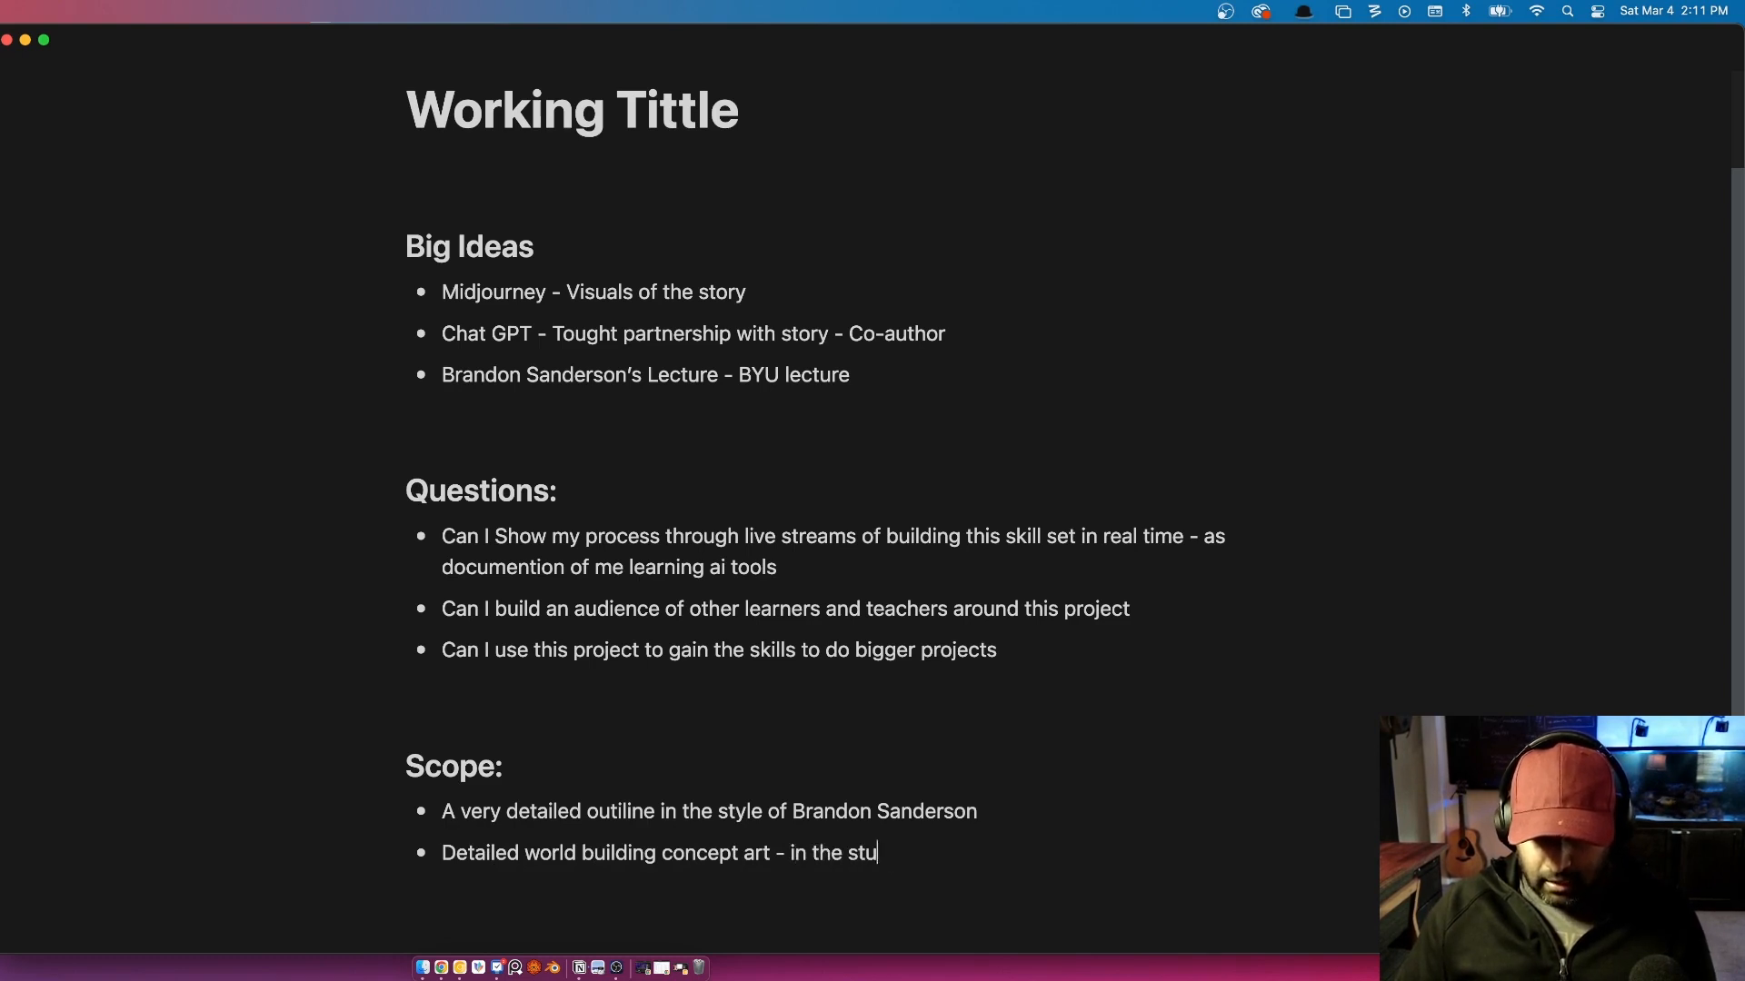
key("BackSpace")
type("yle of ")
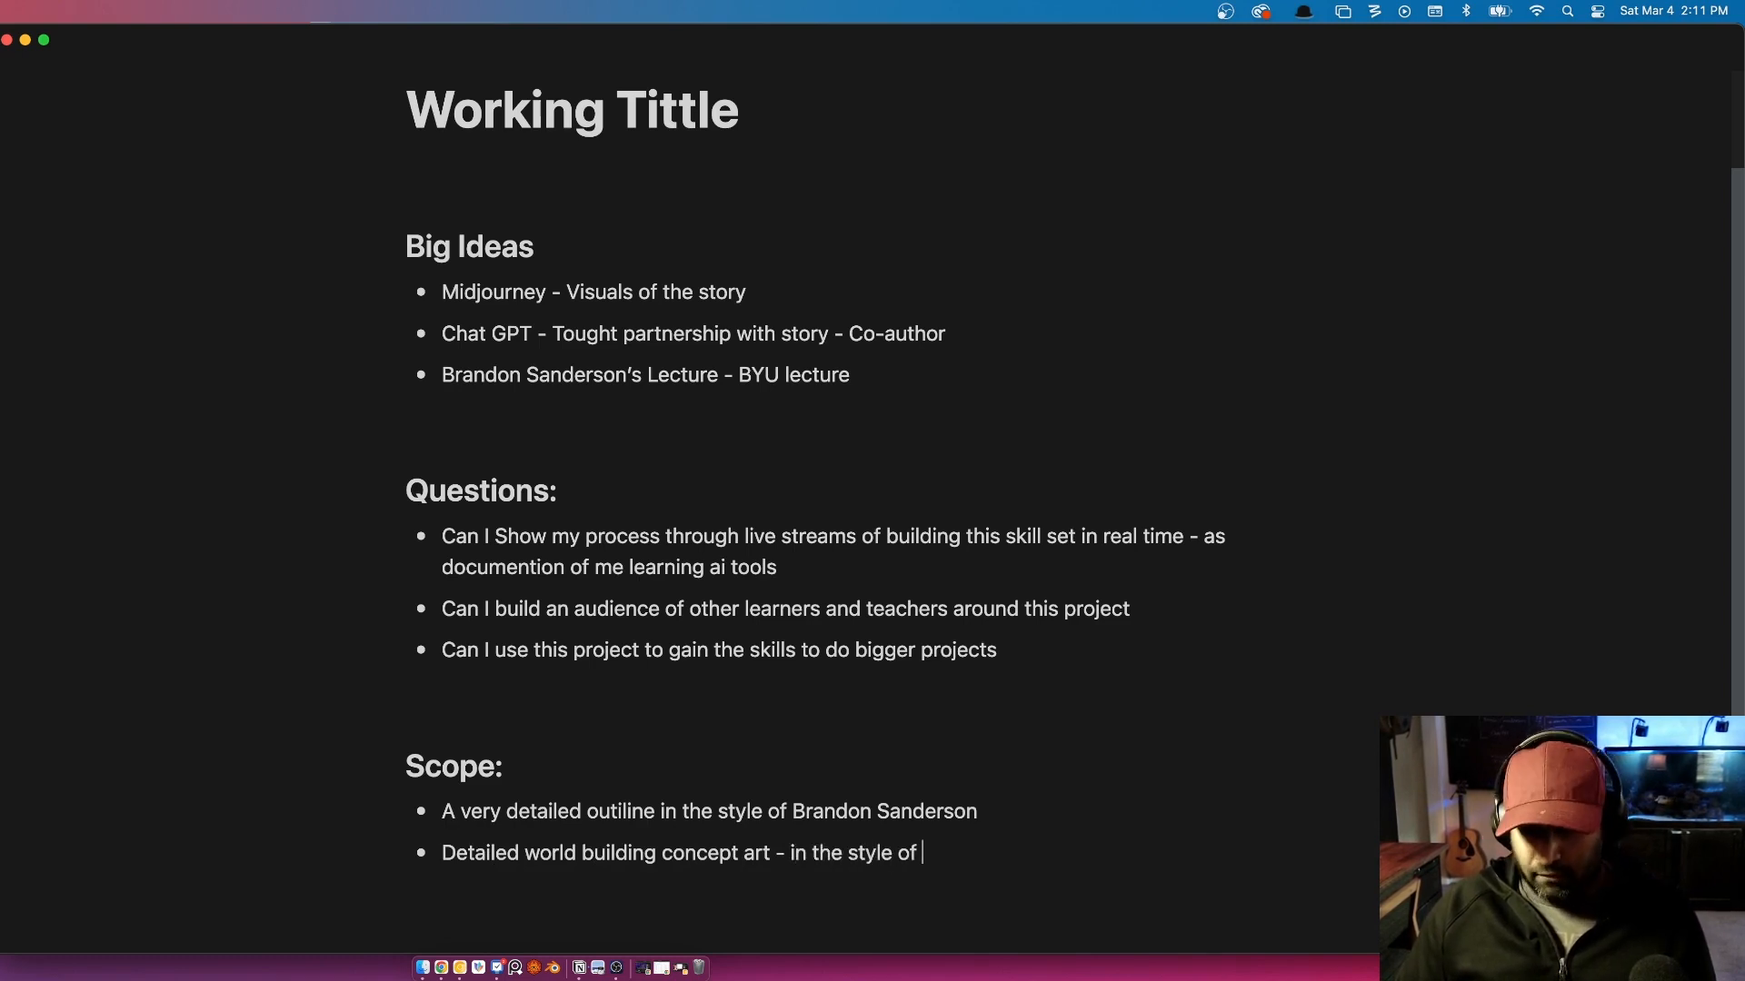
type("movie produc")
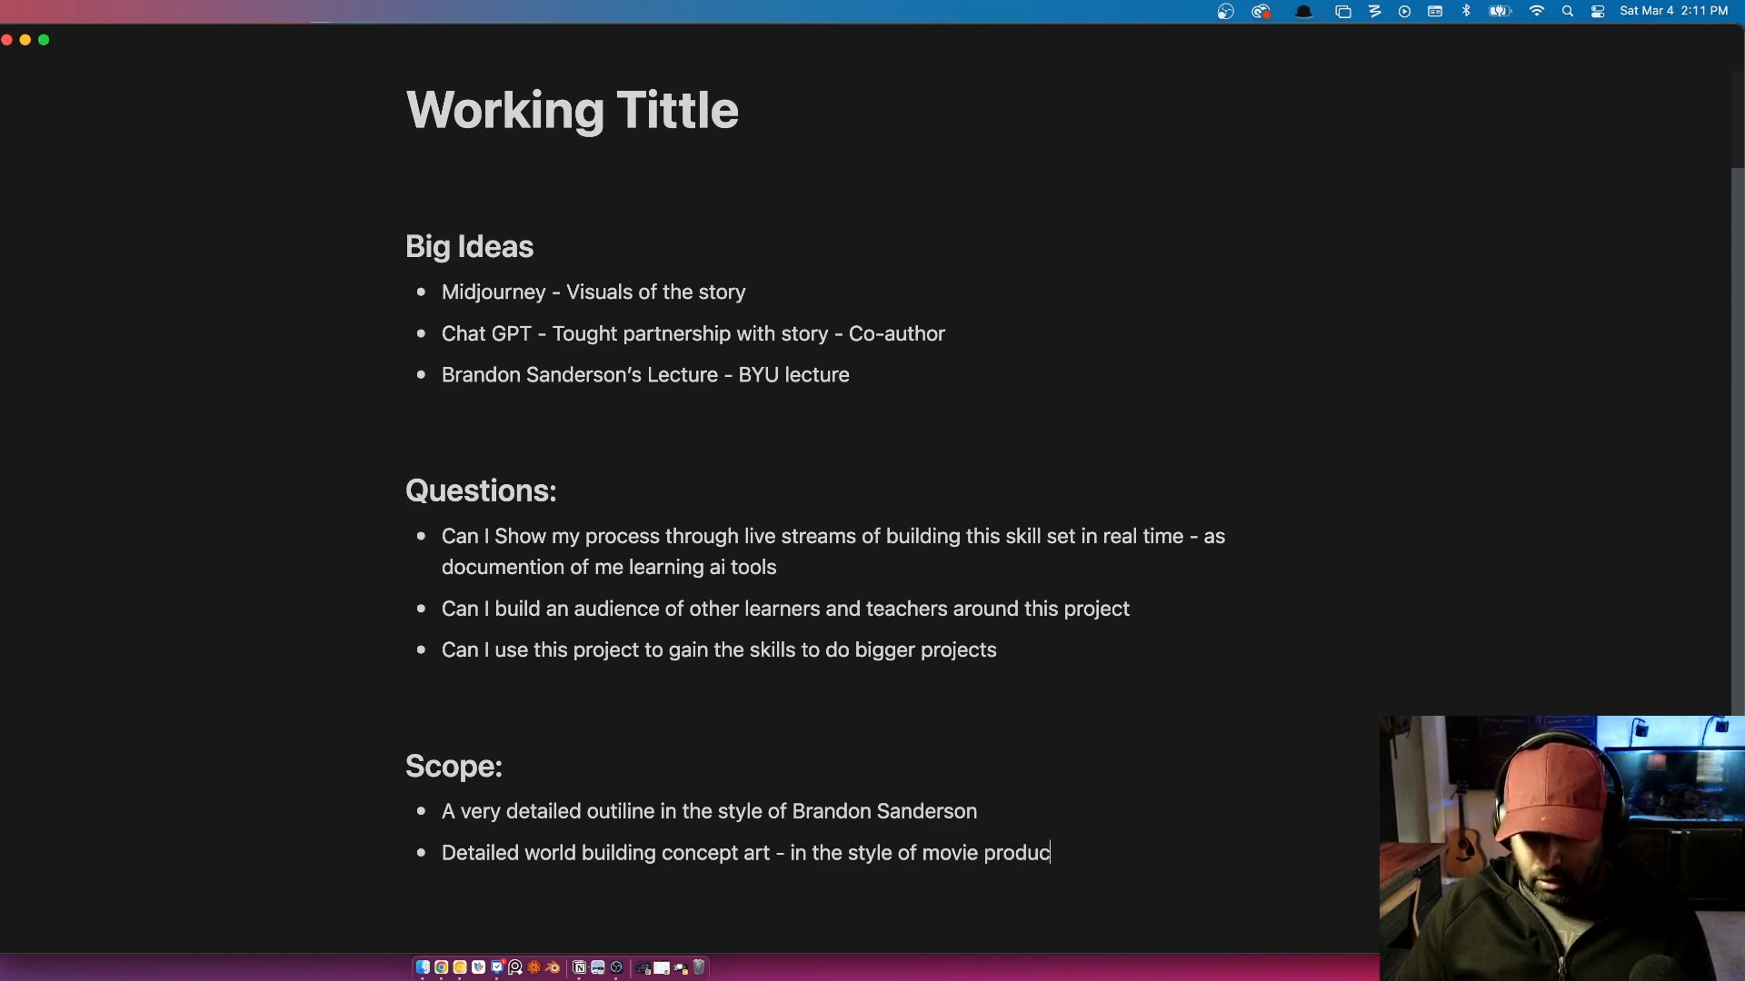
type("tuon or vid")
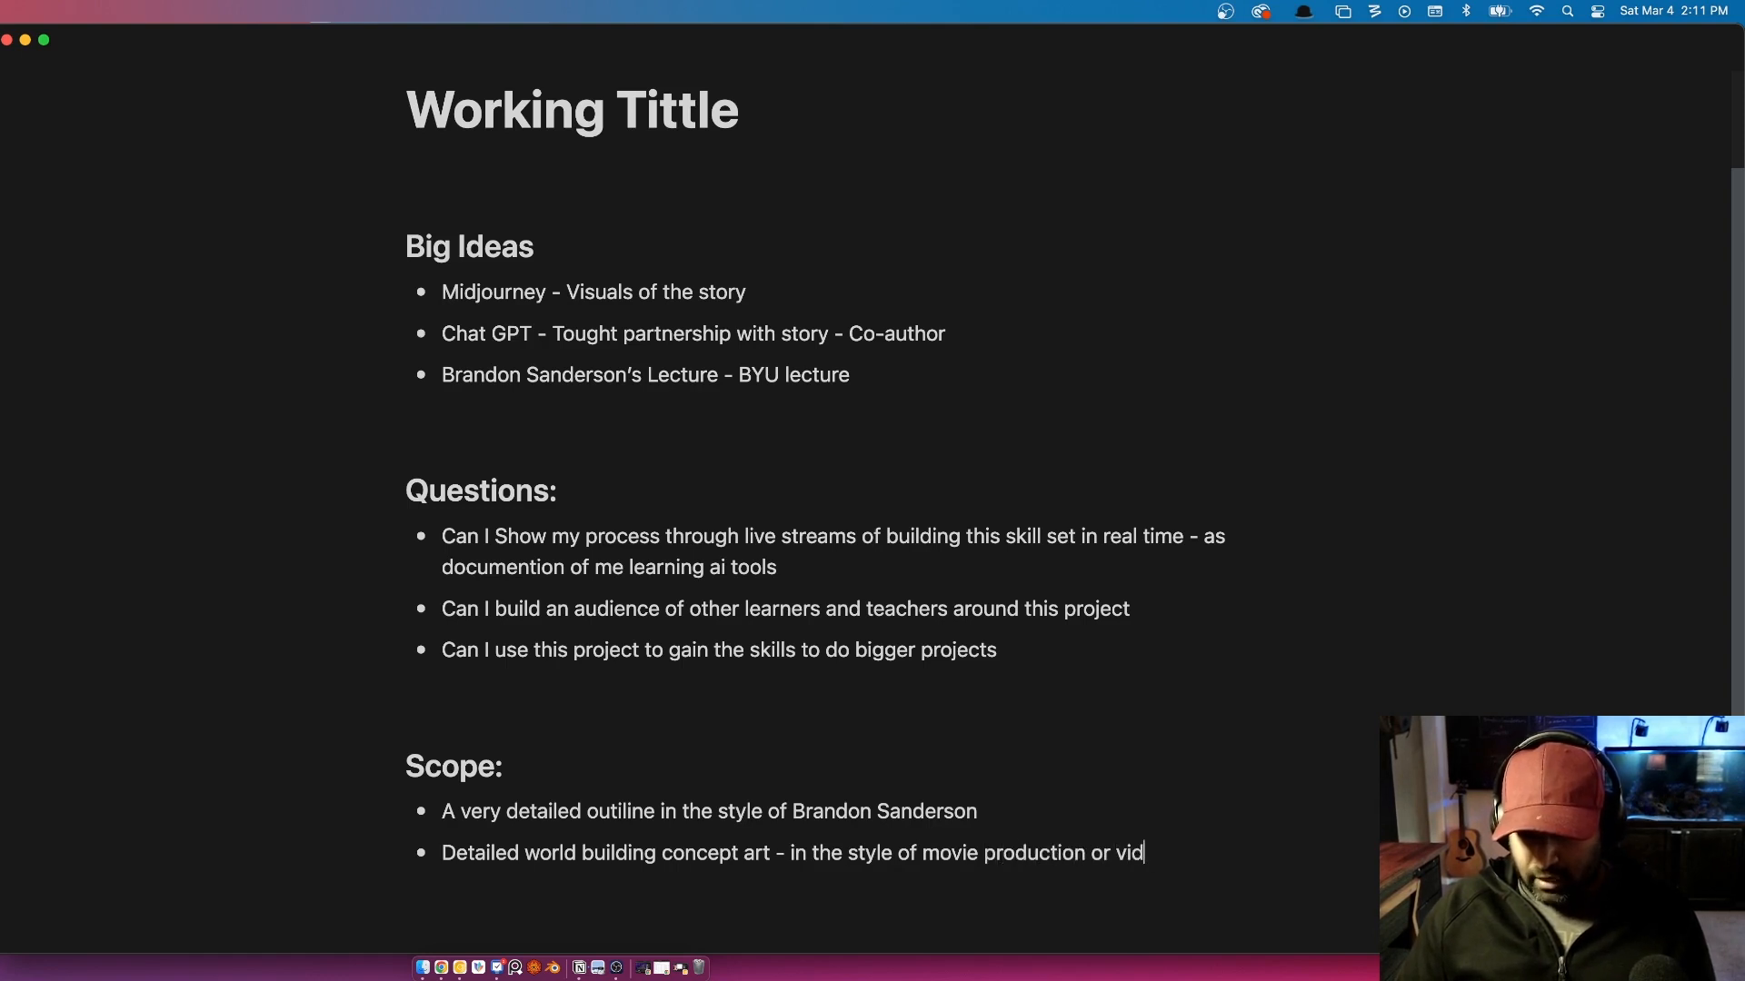
type("eo game pr")
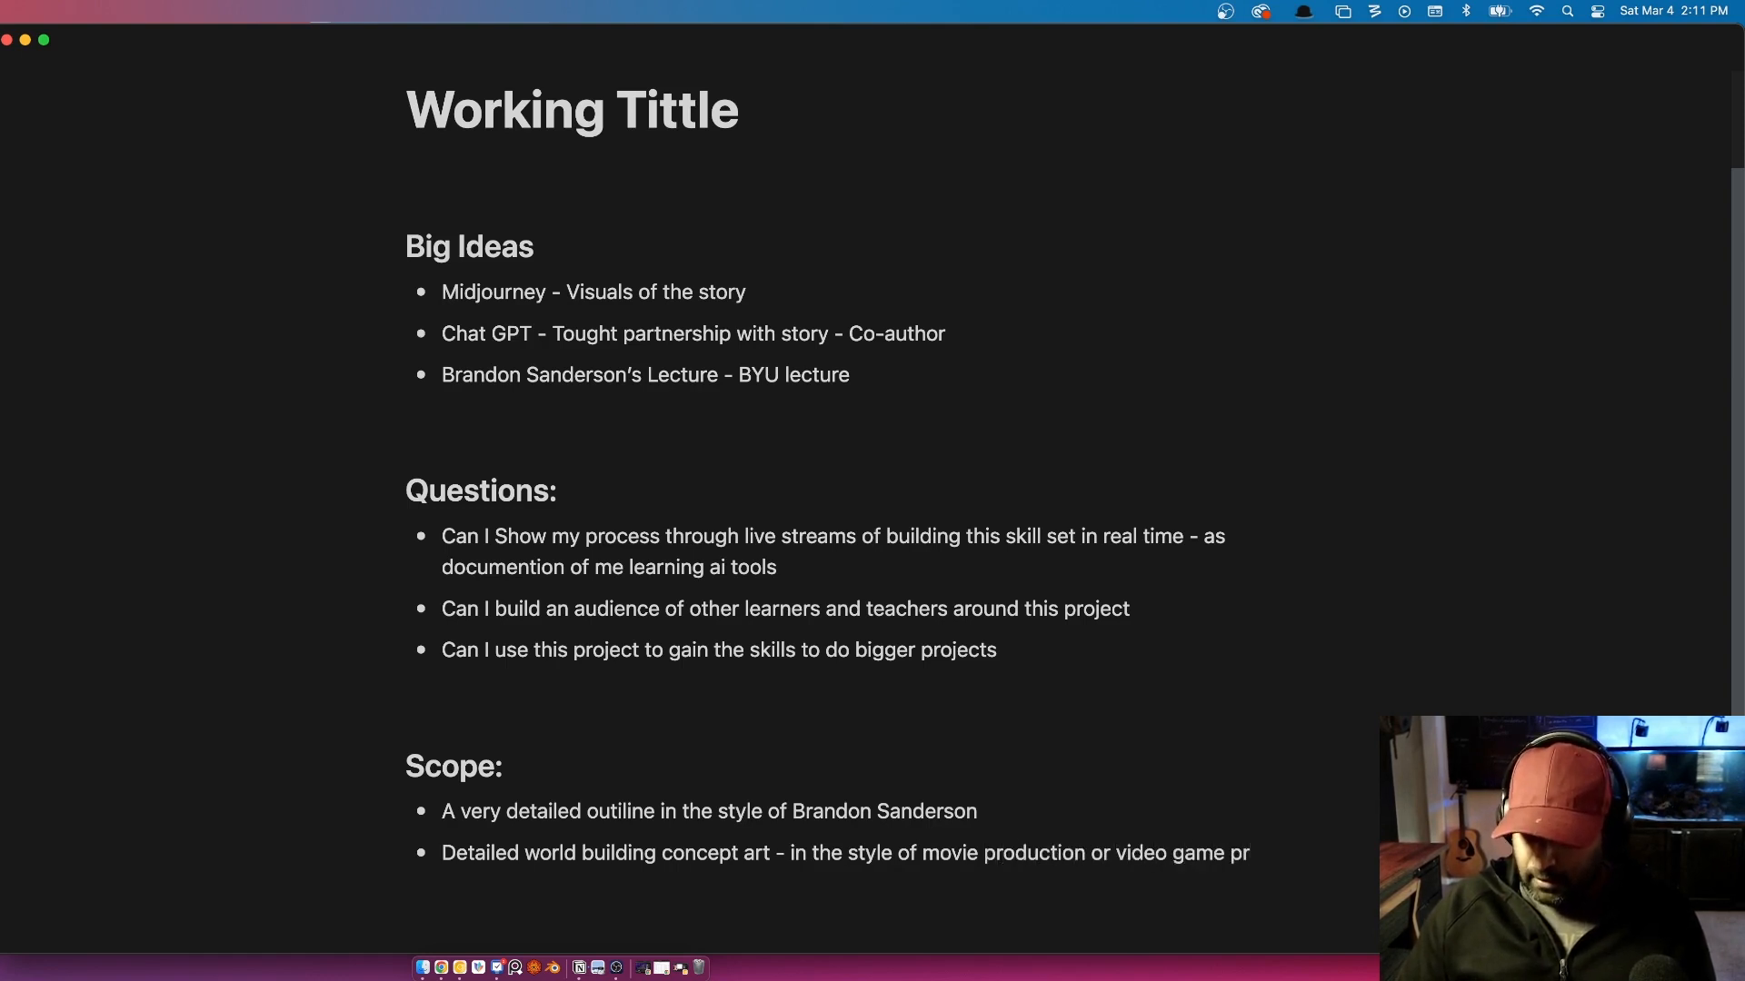
type("e production - F")
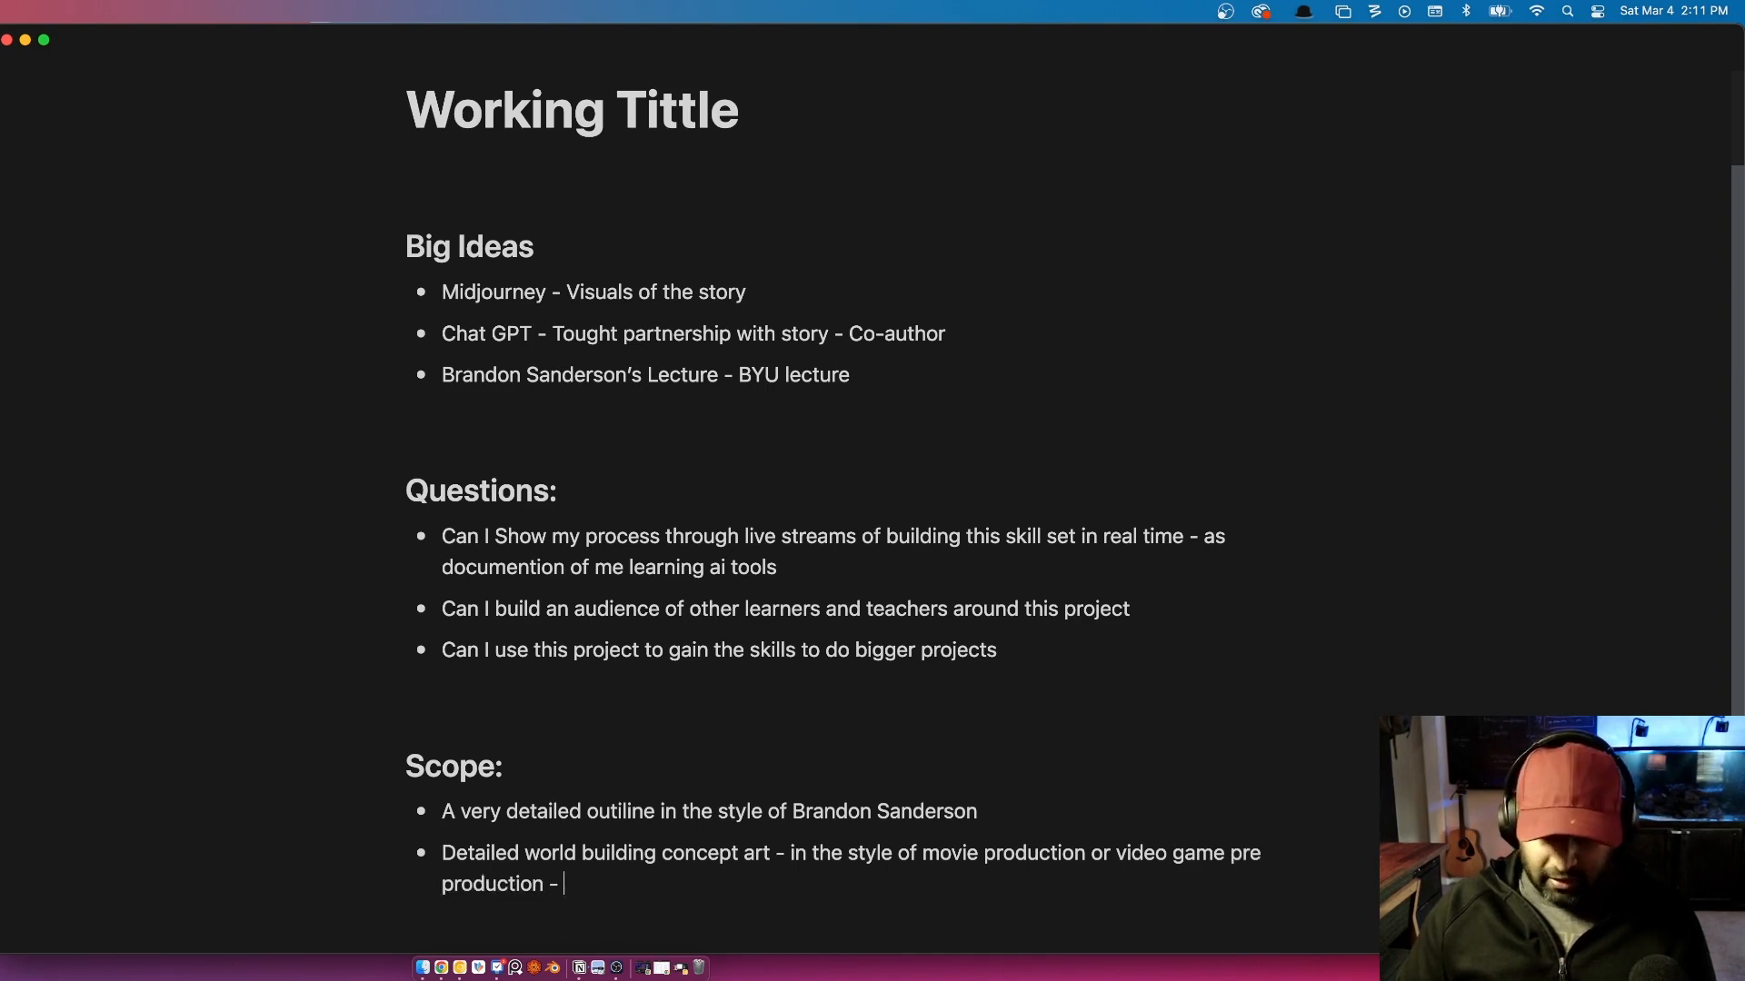
Finish the second Scope bullet with the concept artist reference "Fen Zu".
key("BackSpace")
type("egn")
key("BackSpace")
key("BackSpace")
key("BackSpace")
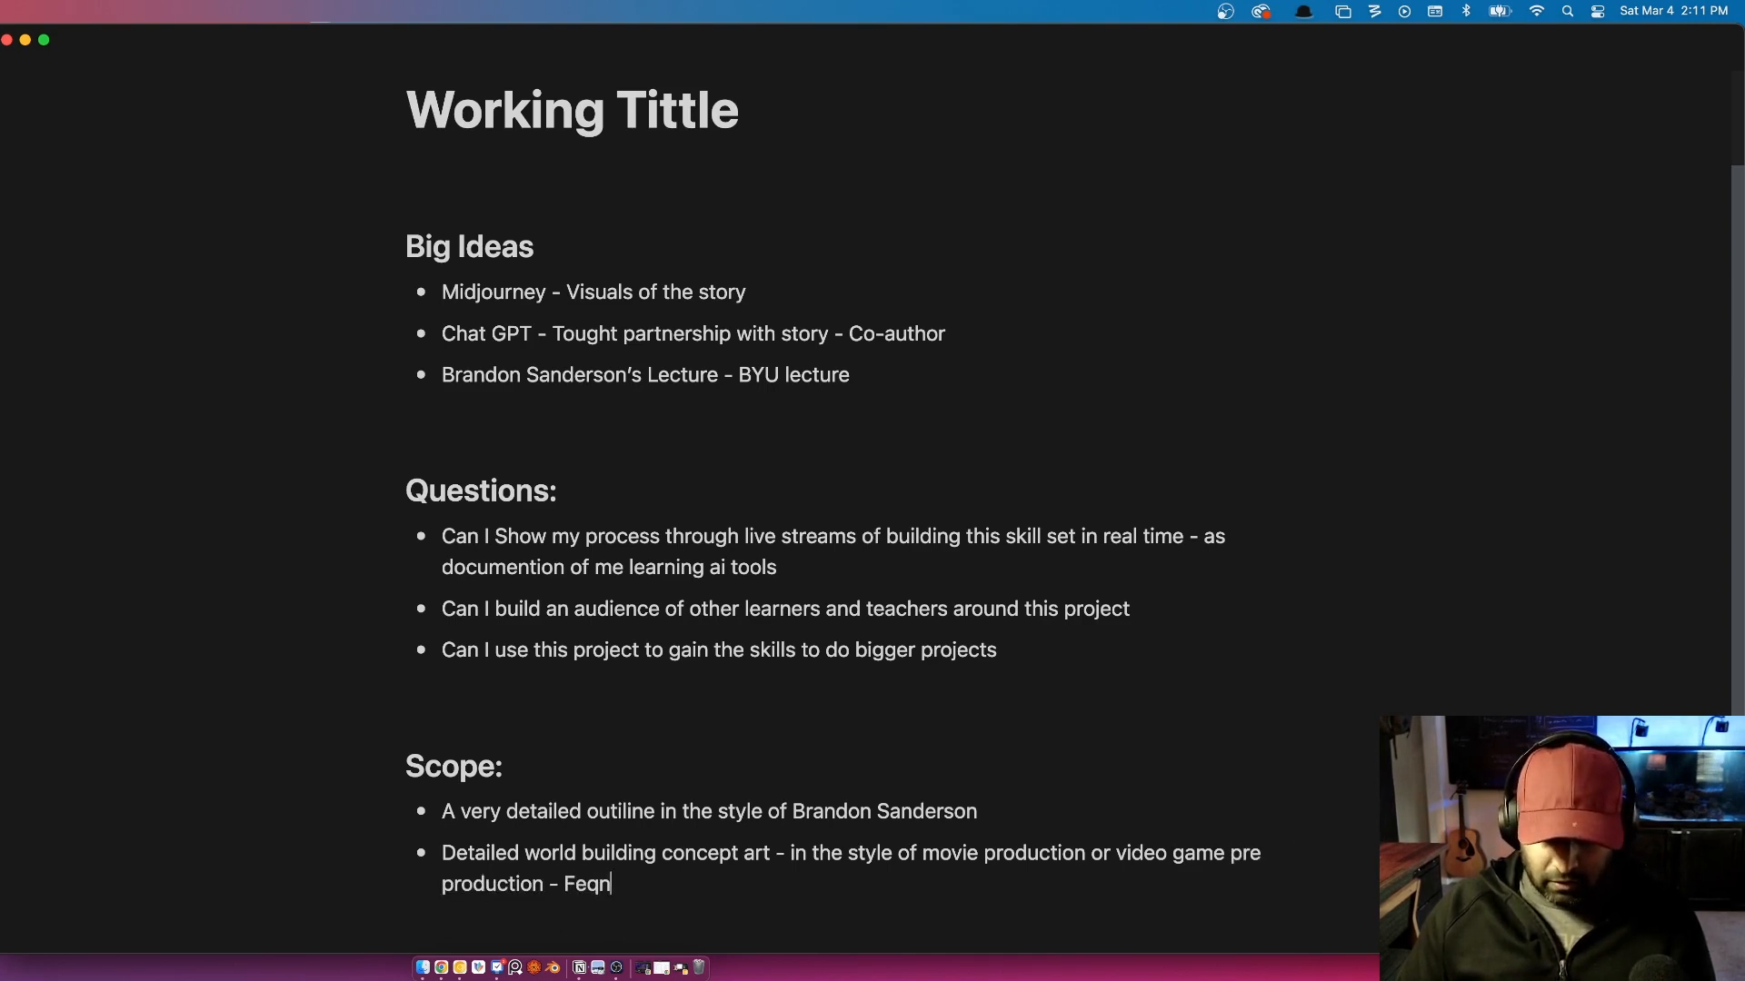
type("z")
key("BackSpace")
type("n Zue")
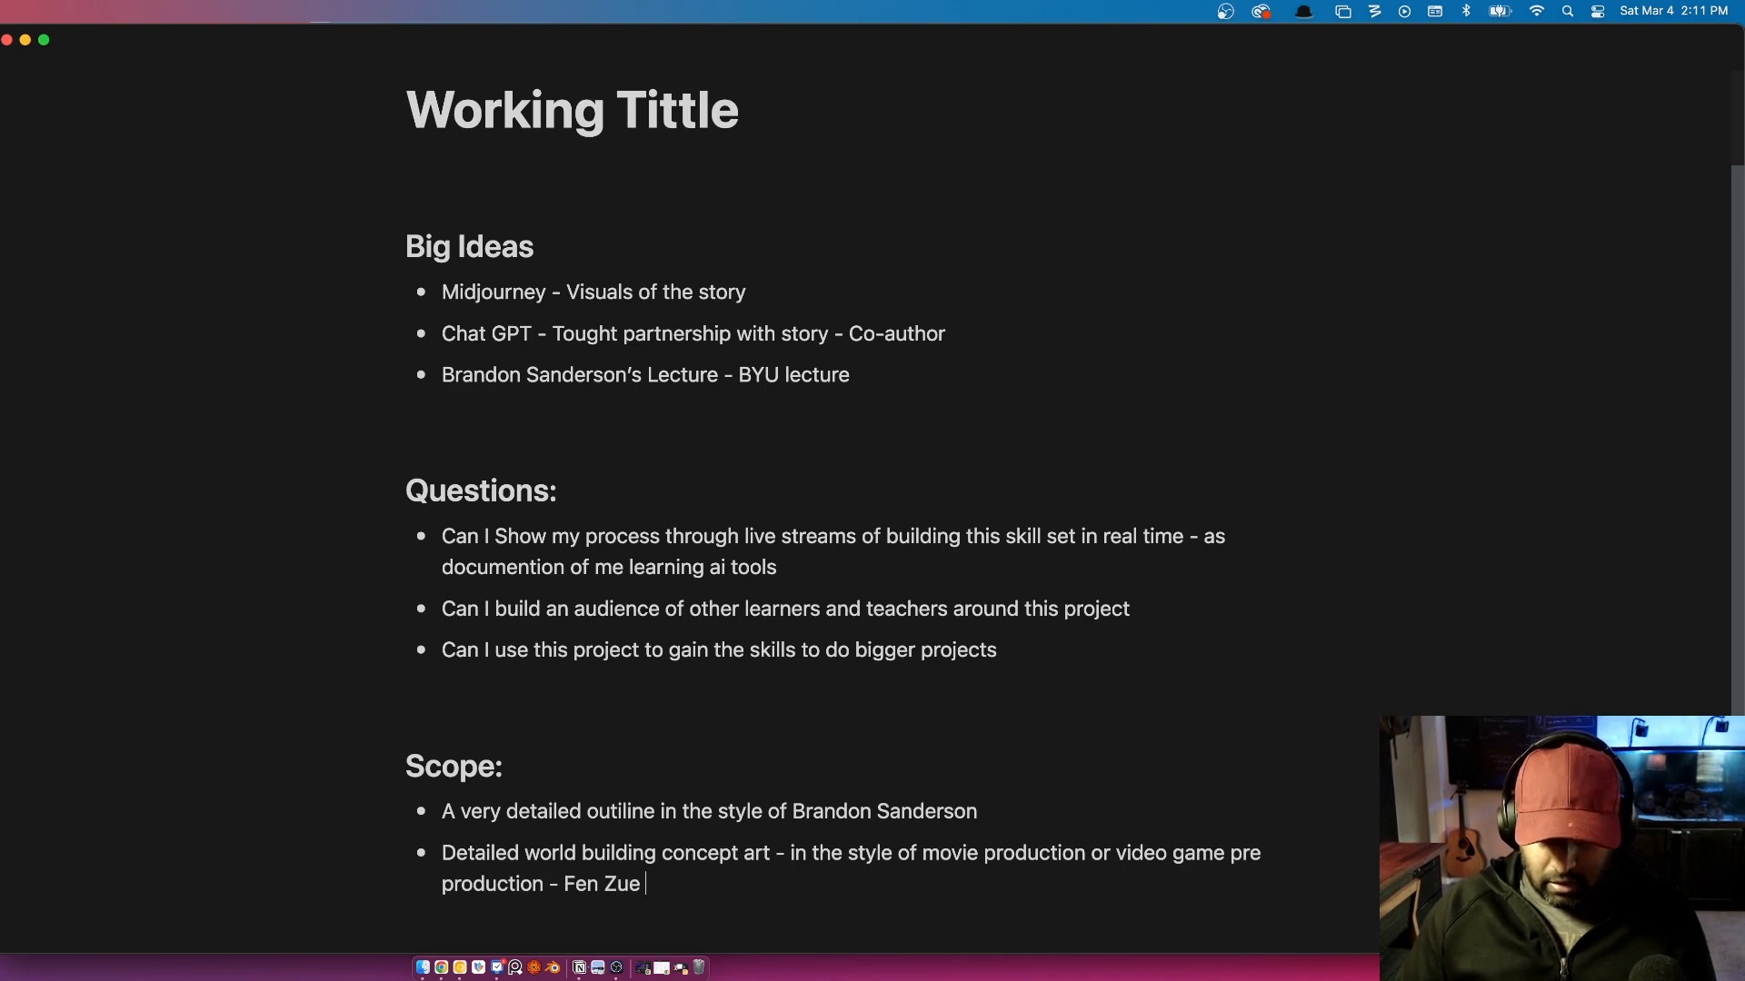
key("BackSpace")
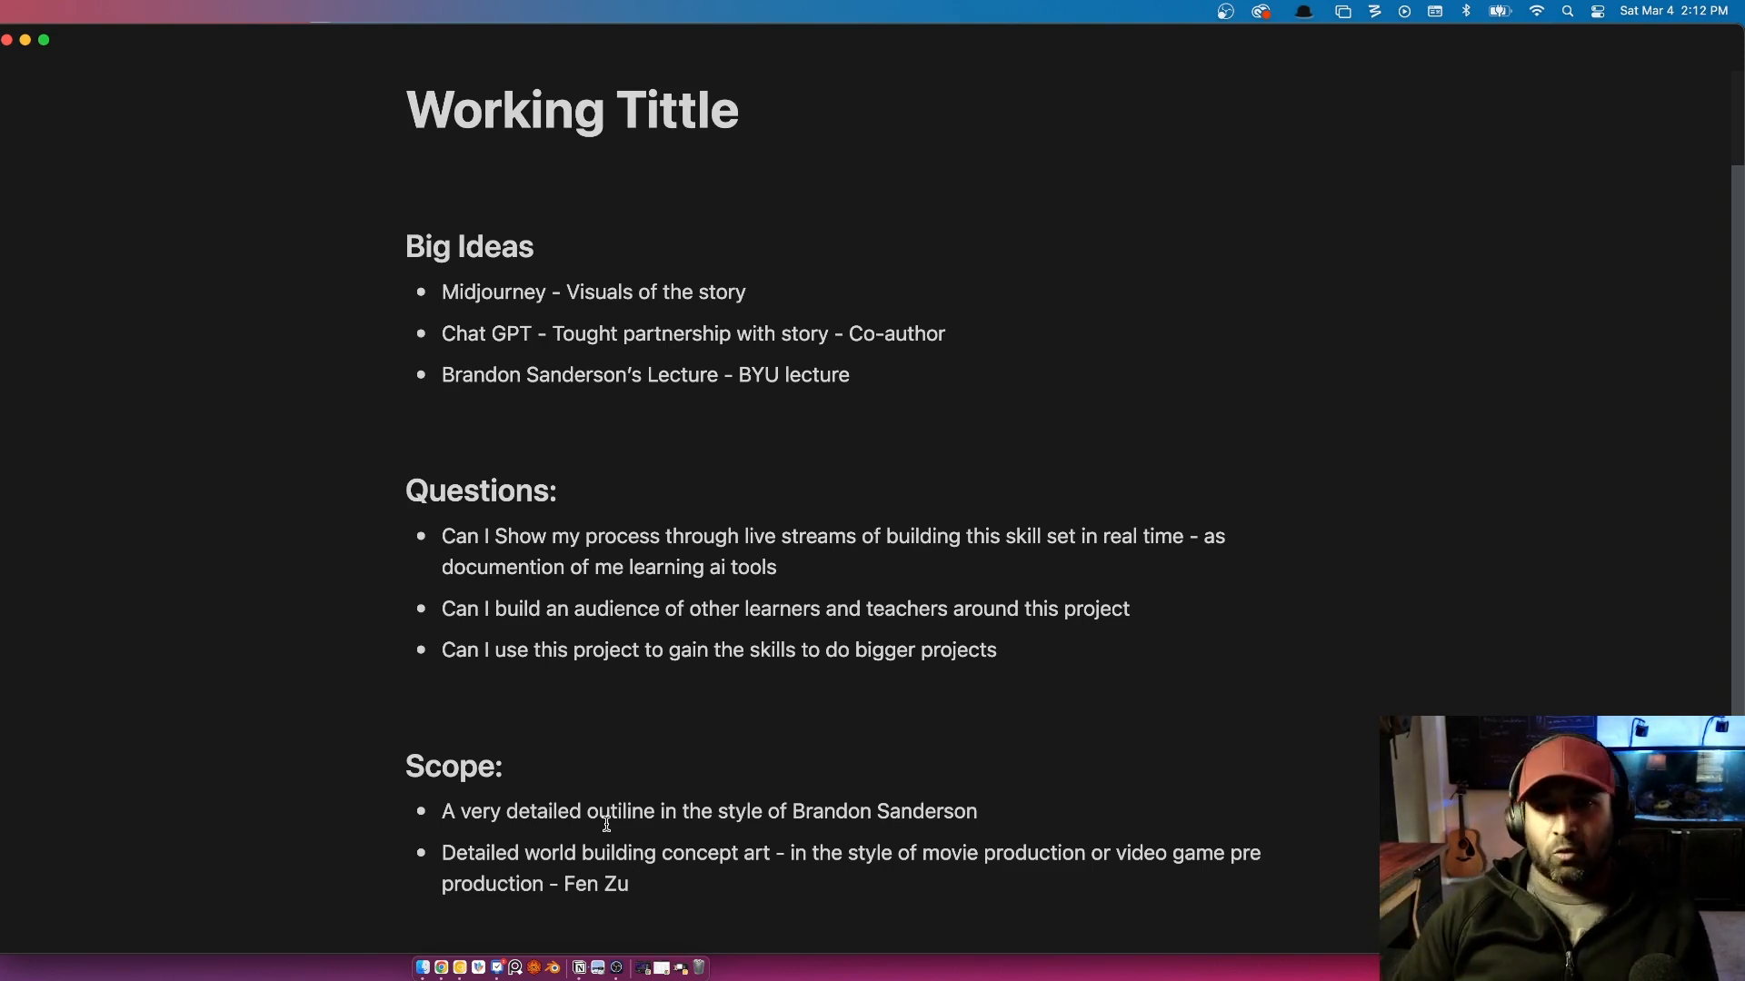
Add an "End Product" heading below the Scope section and begin its first bullet with "Very good looking PDF -".
key("Return")
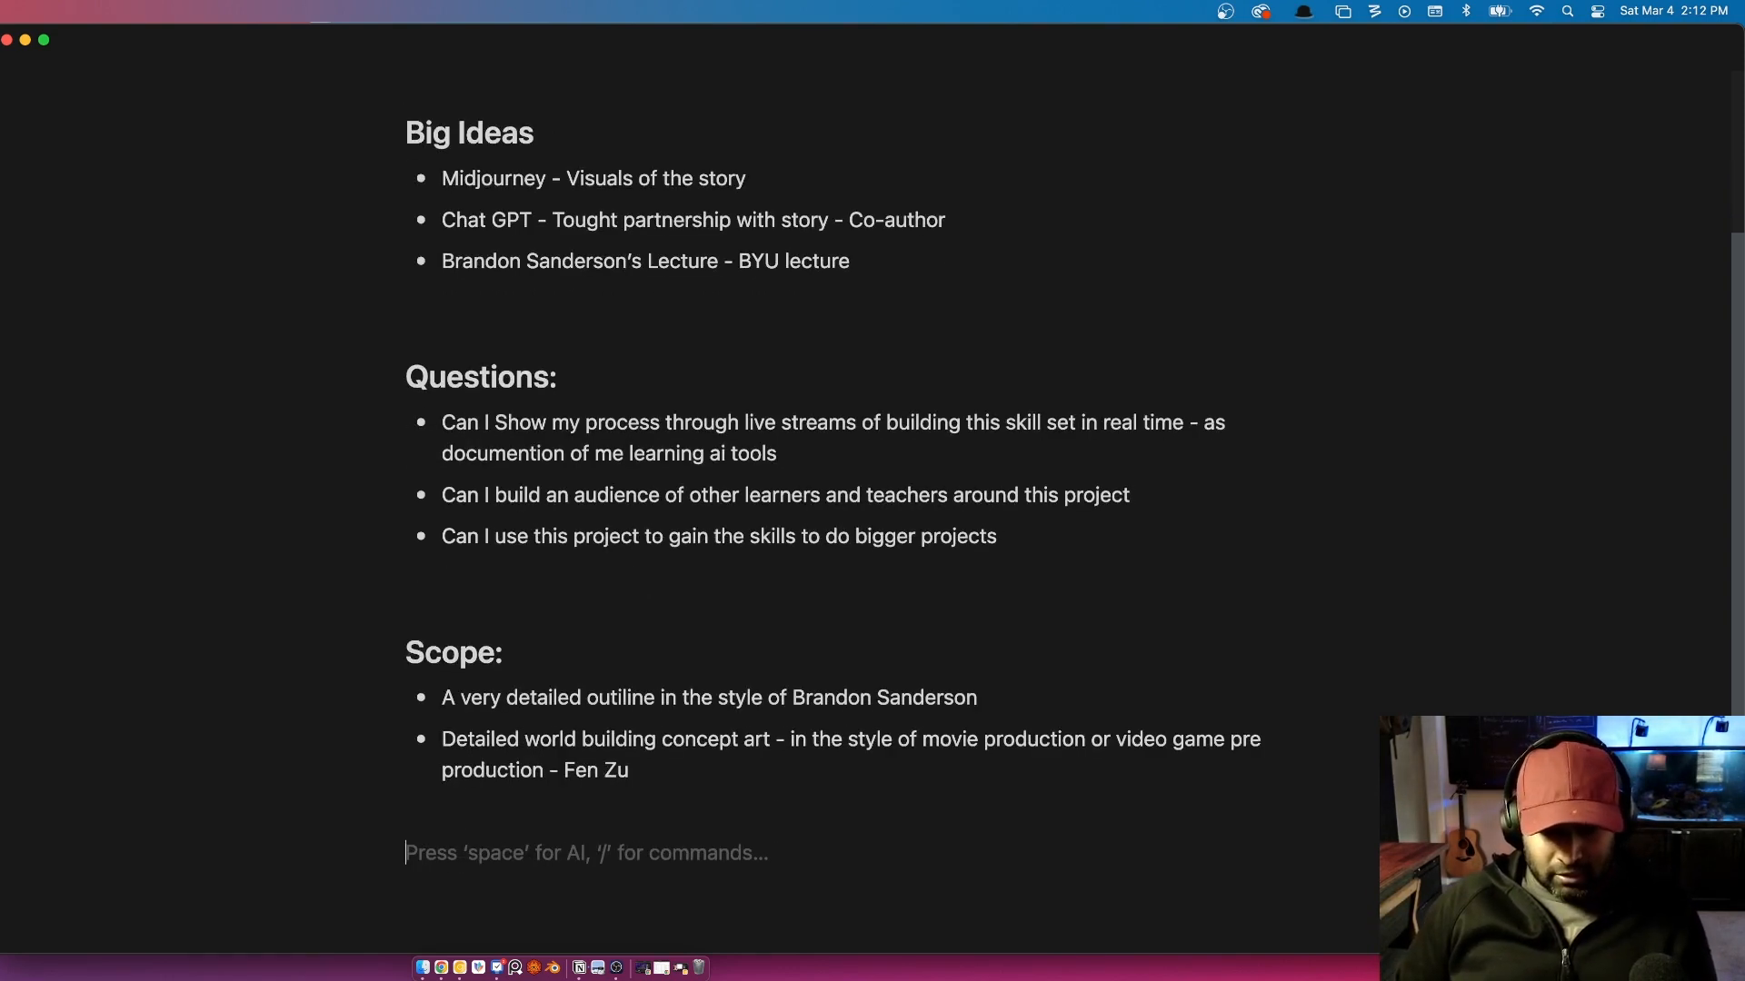
key("BackSpace")
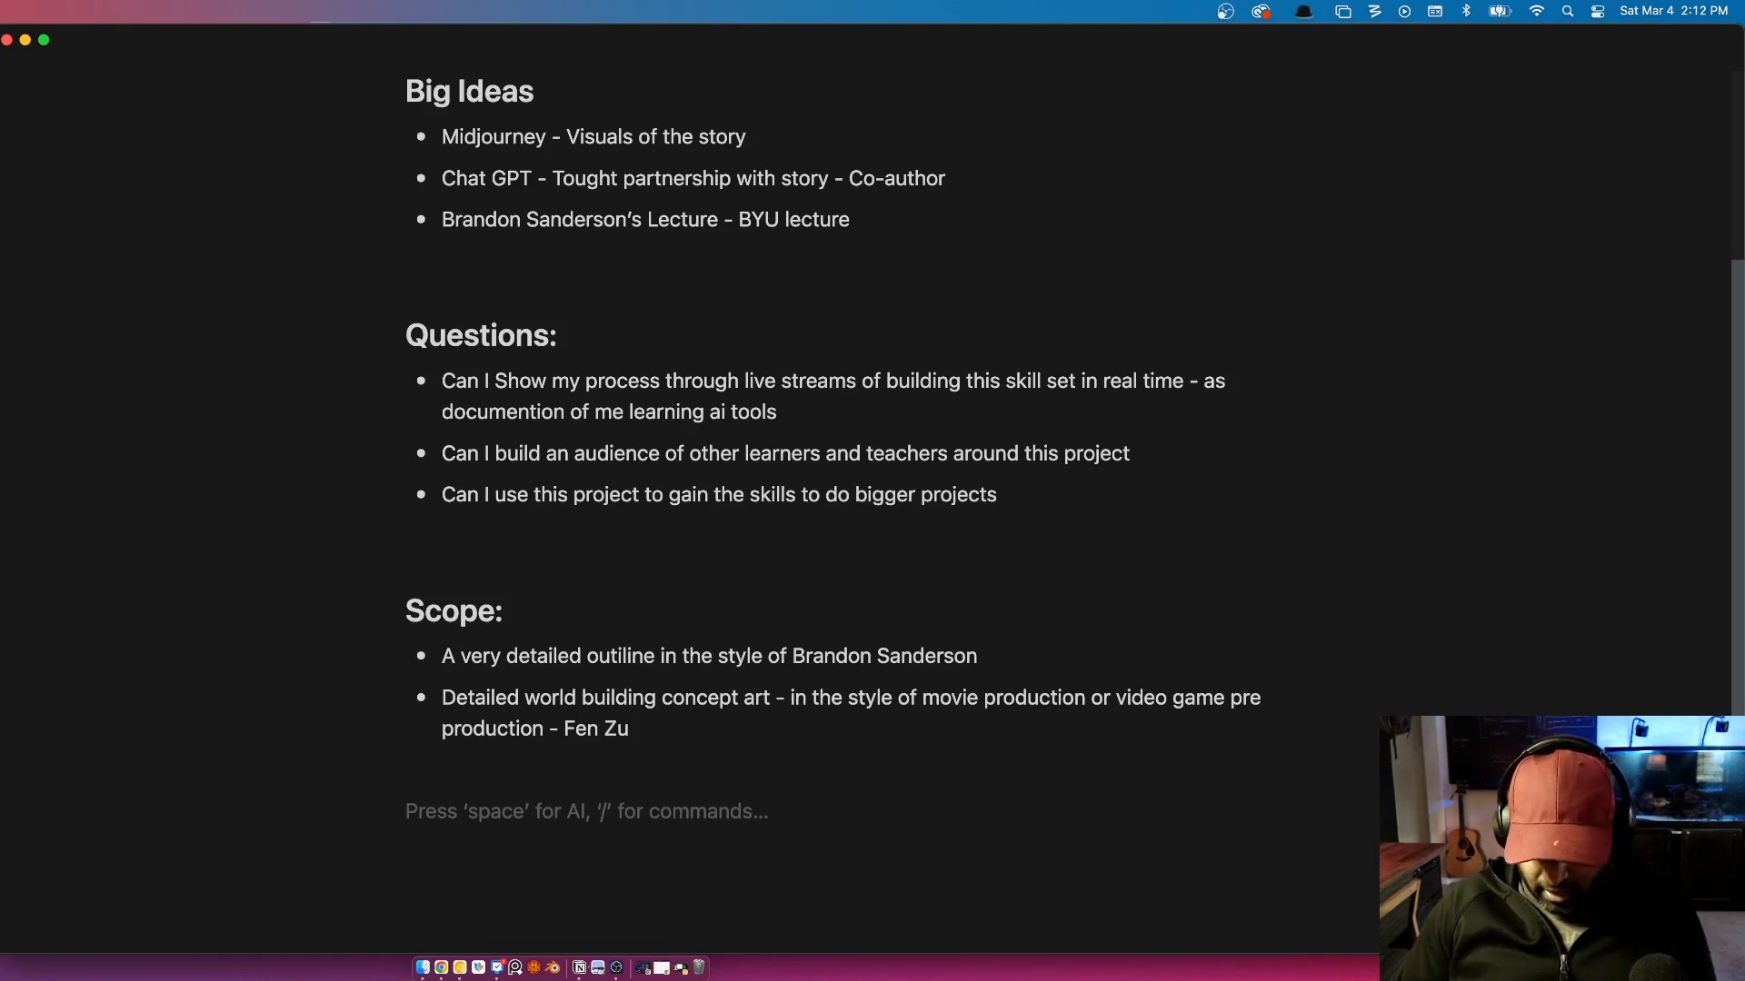
type("## End Pr")
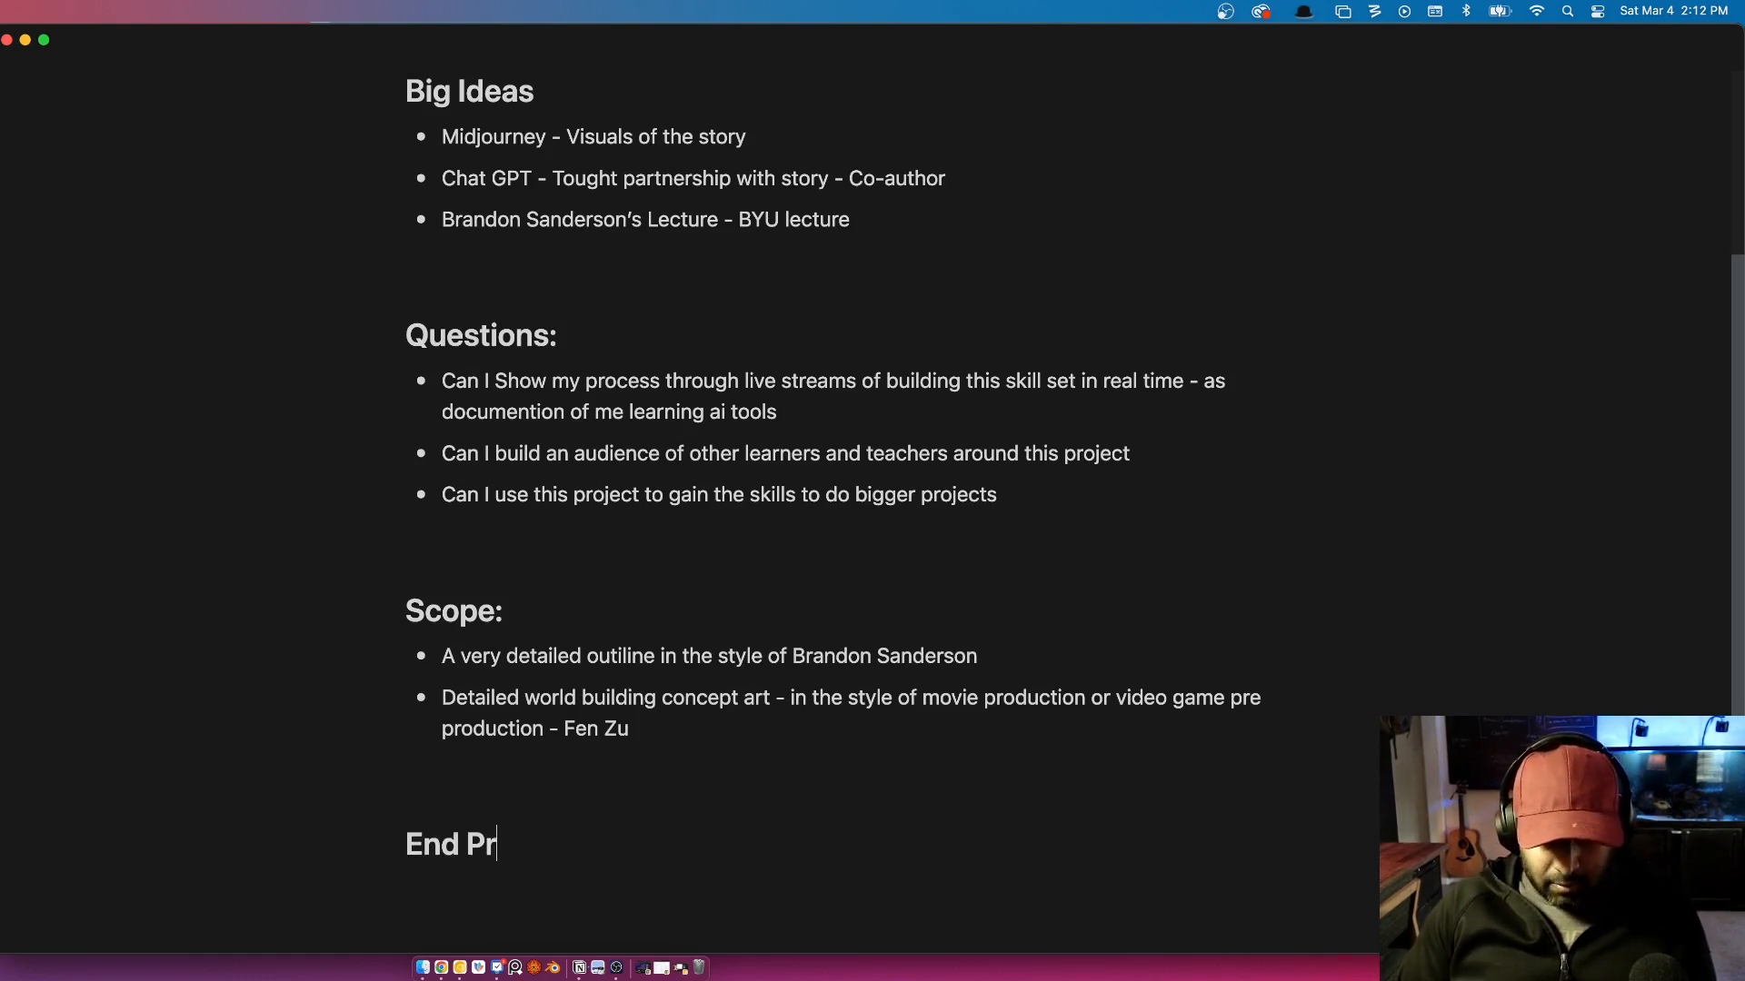
type("oduct")
key("Return")
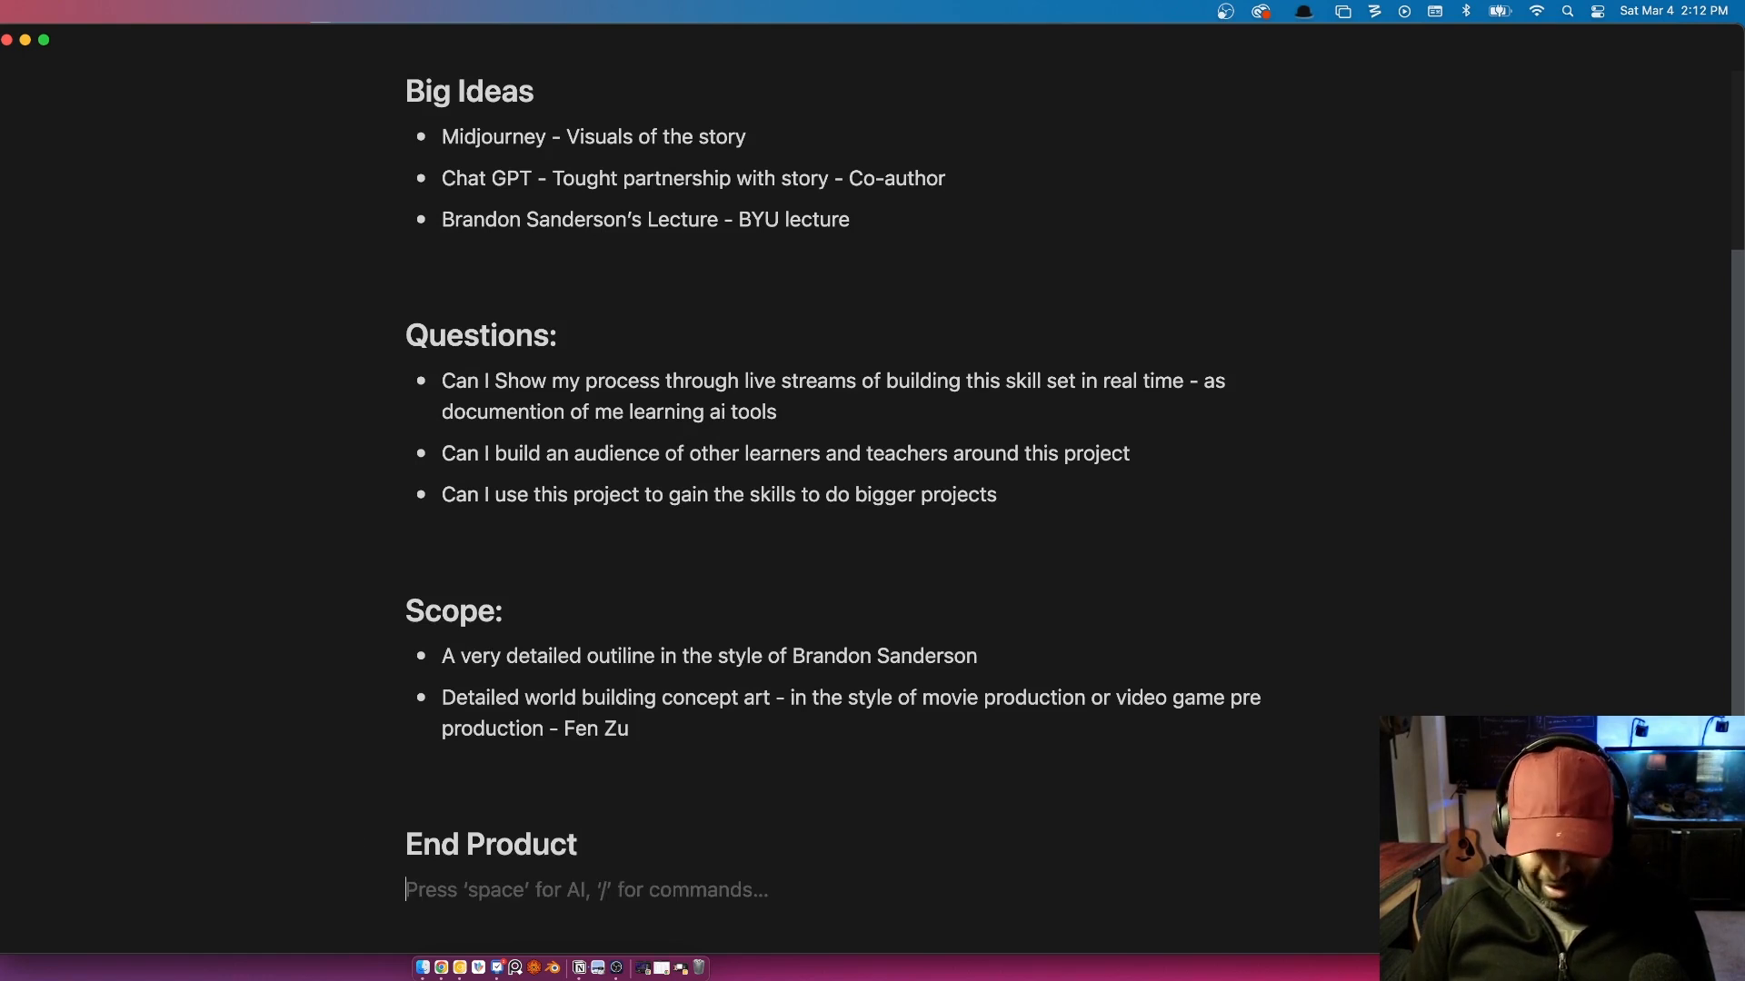
type("- Very good looking ")
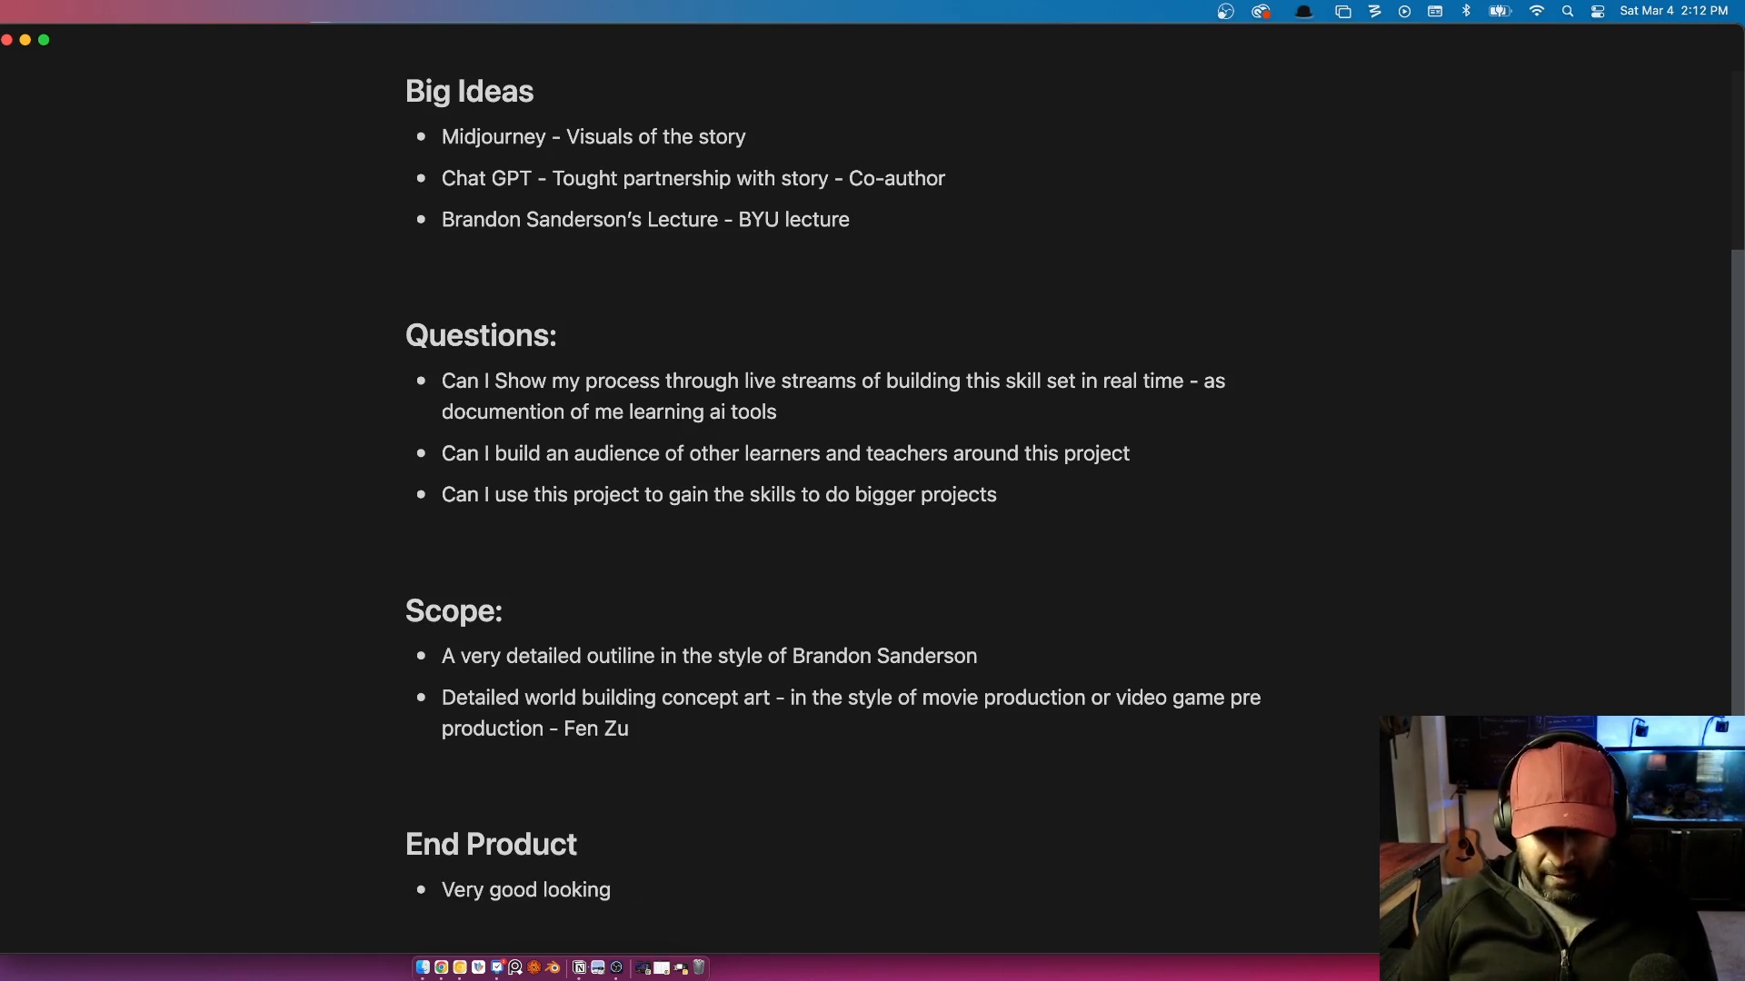
type("PDF - ")
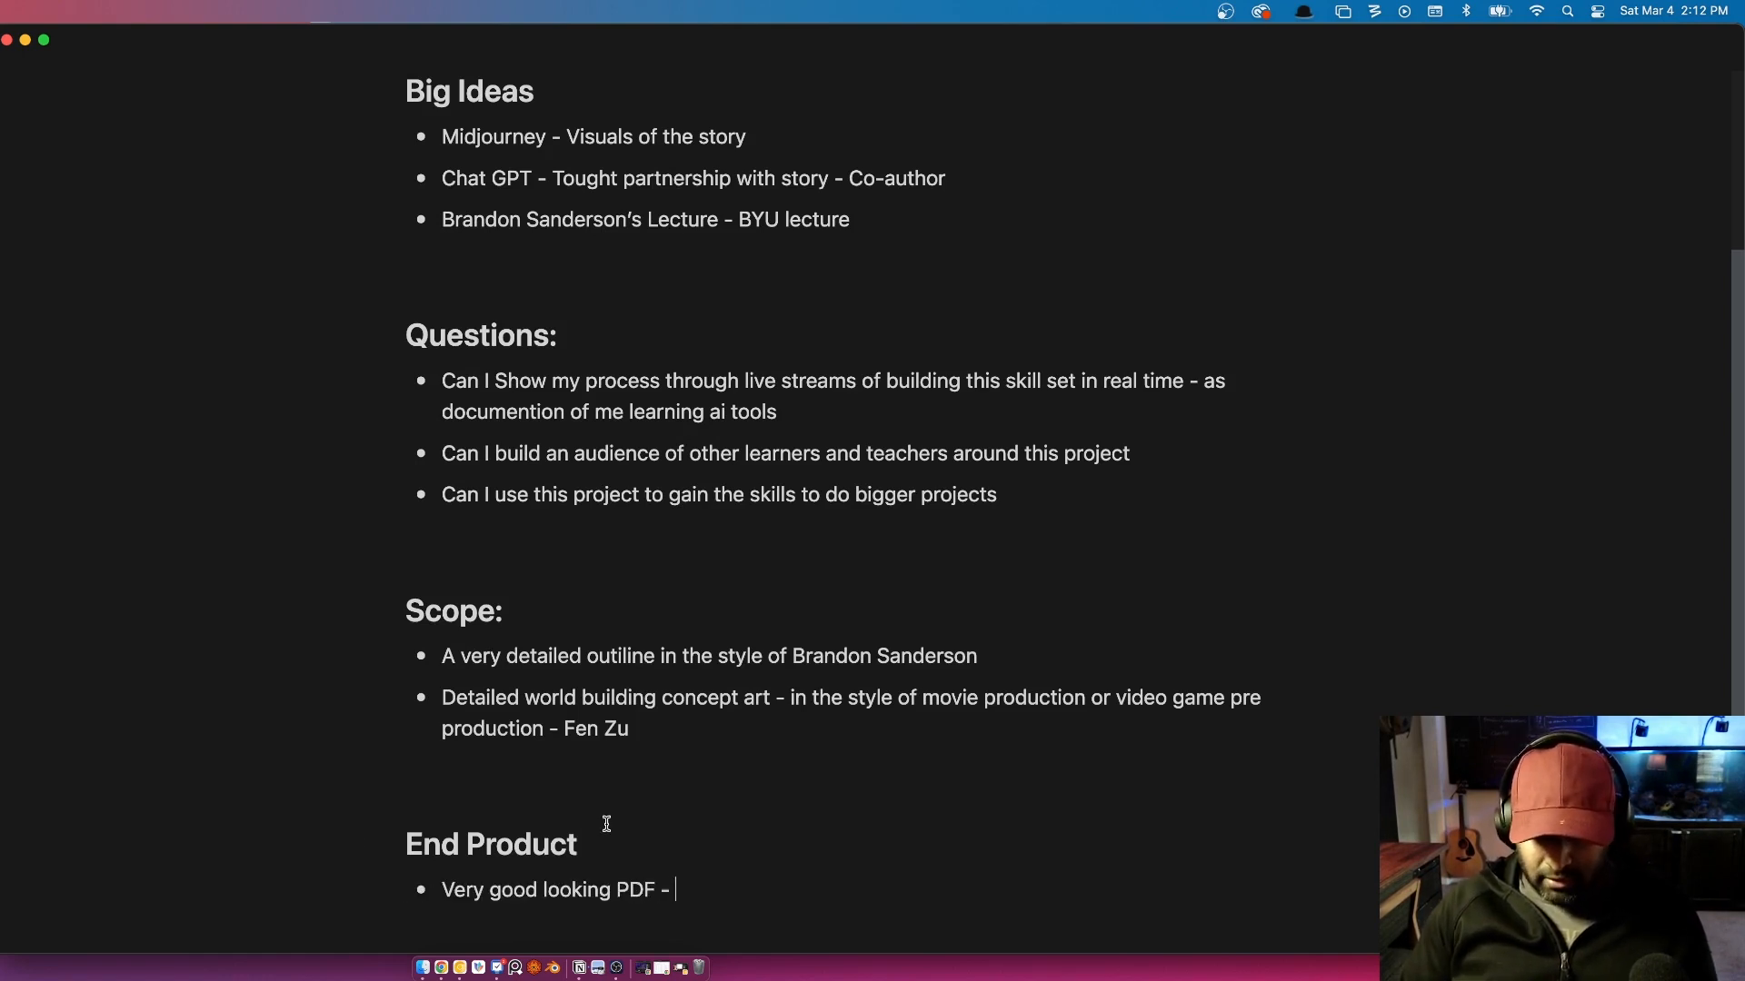
type("Print")
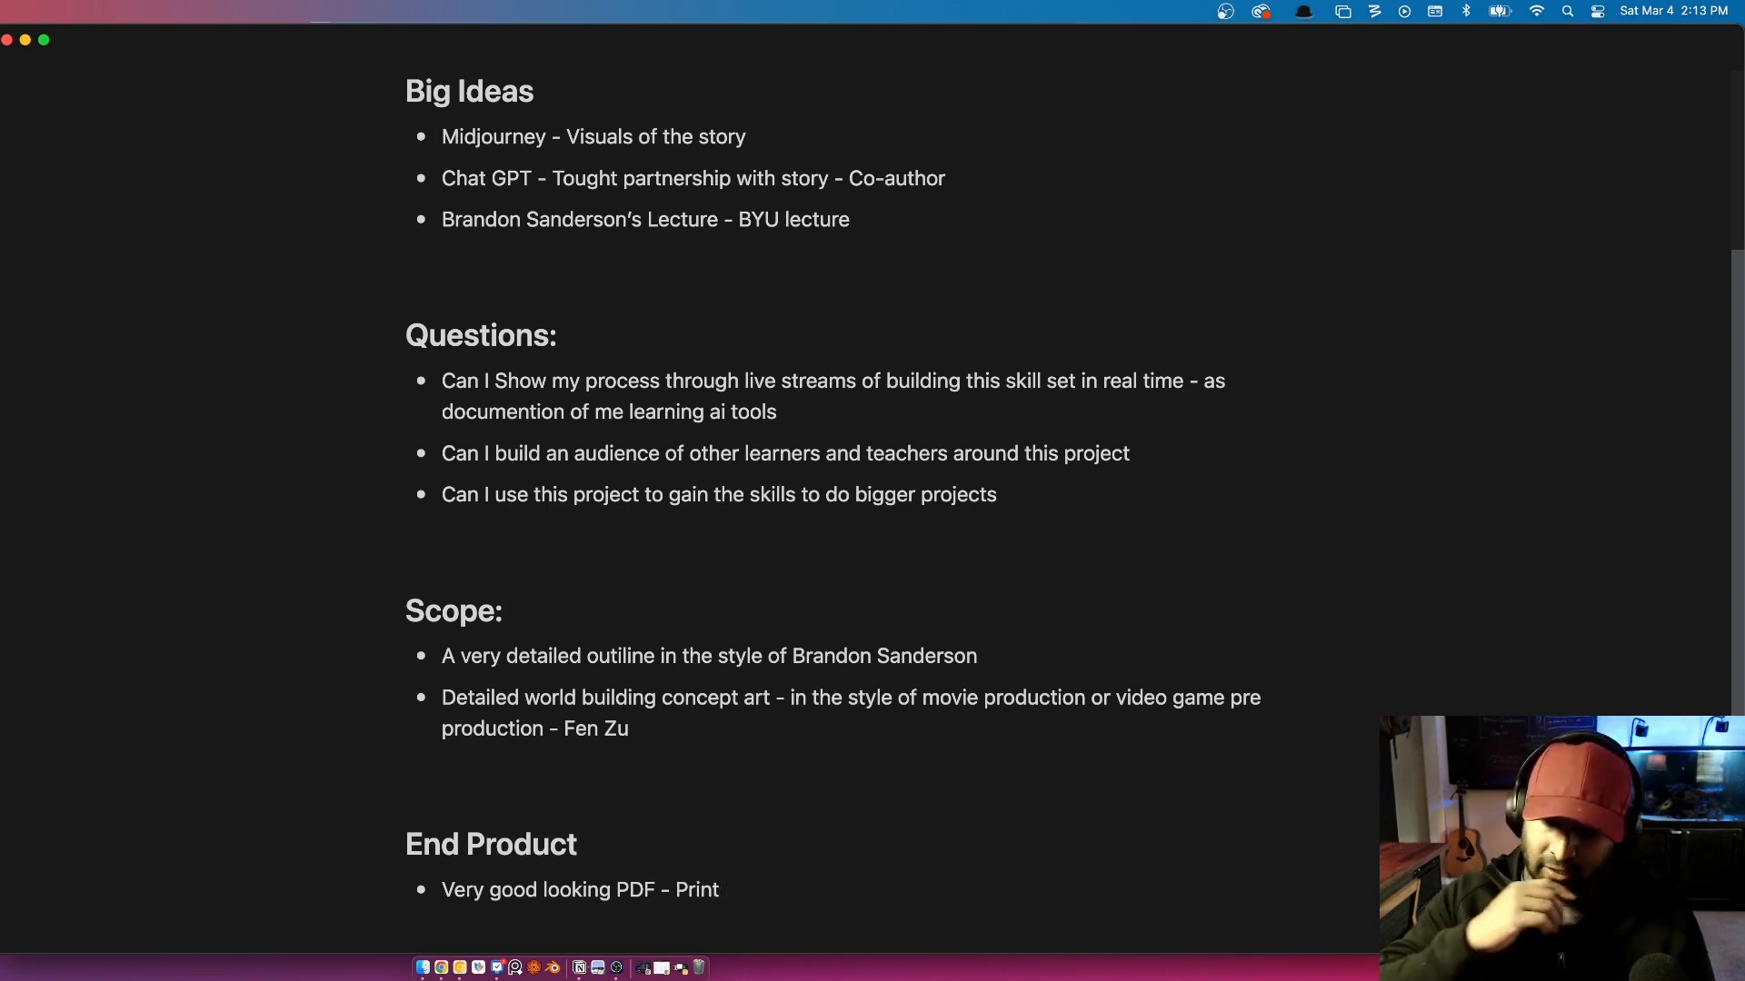
type("Ama")
key("BackSpace")
key("BackSpace")
key("BackSpace")
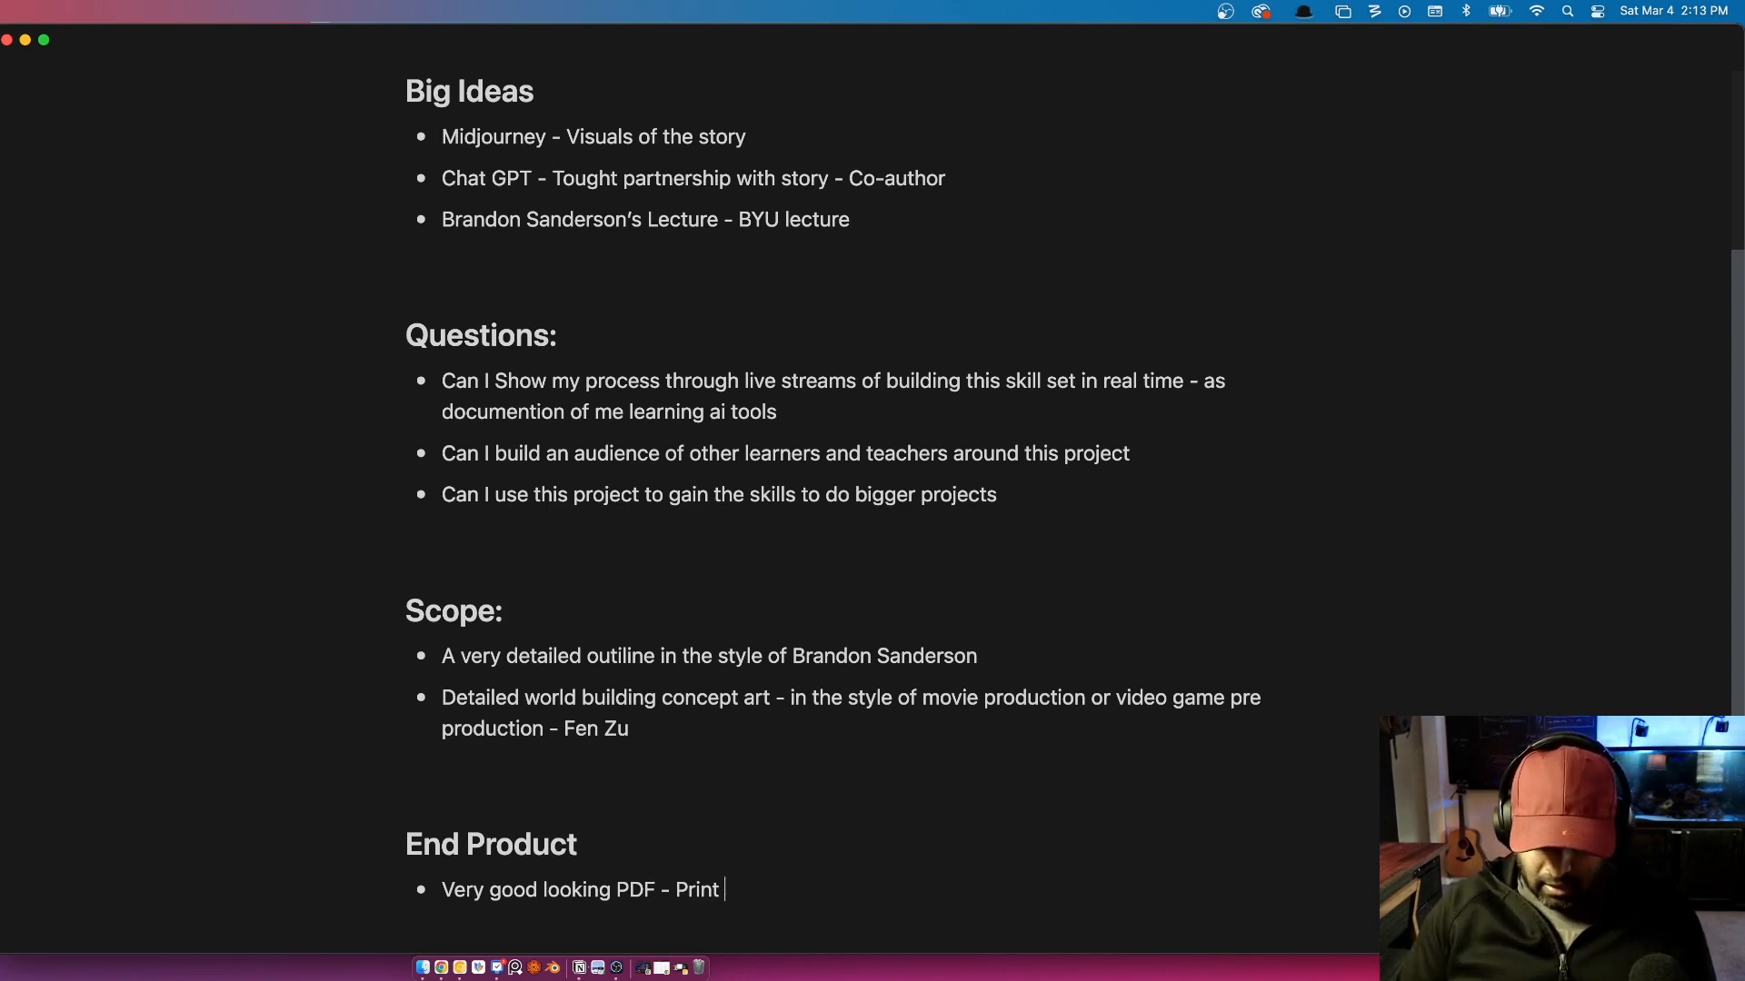
type("Am")
key("BackSpace")
key("BackSpace")
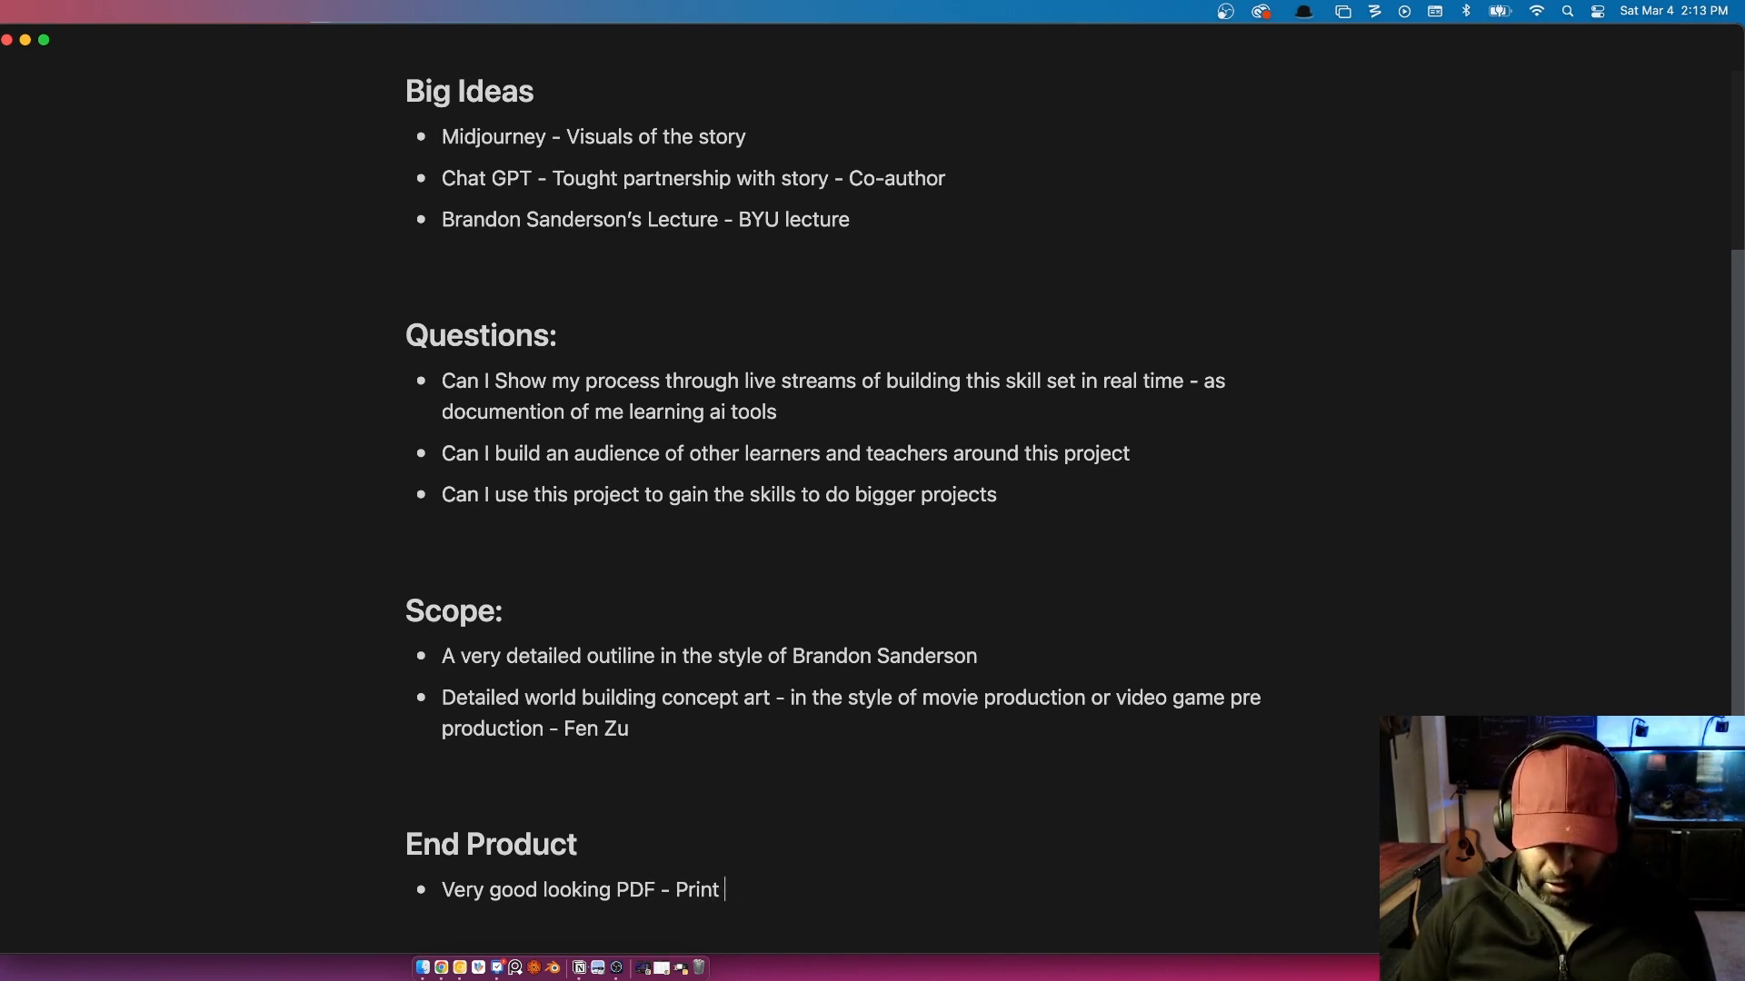
key("BackSpace")
key("BackSpace")
key("BackSpace")
key("BackSpace")
key("BackSpace")
type("Thua")
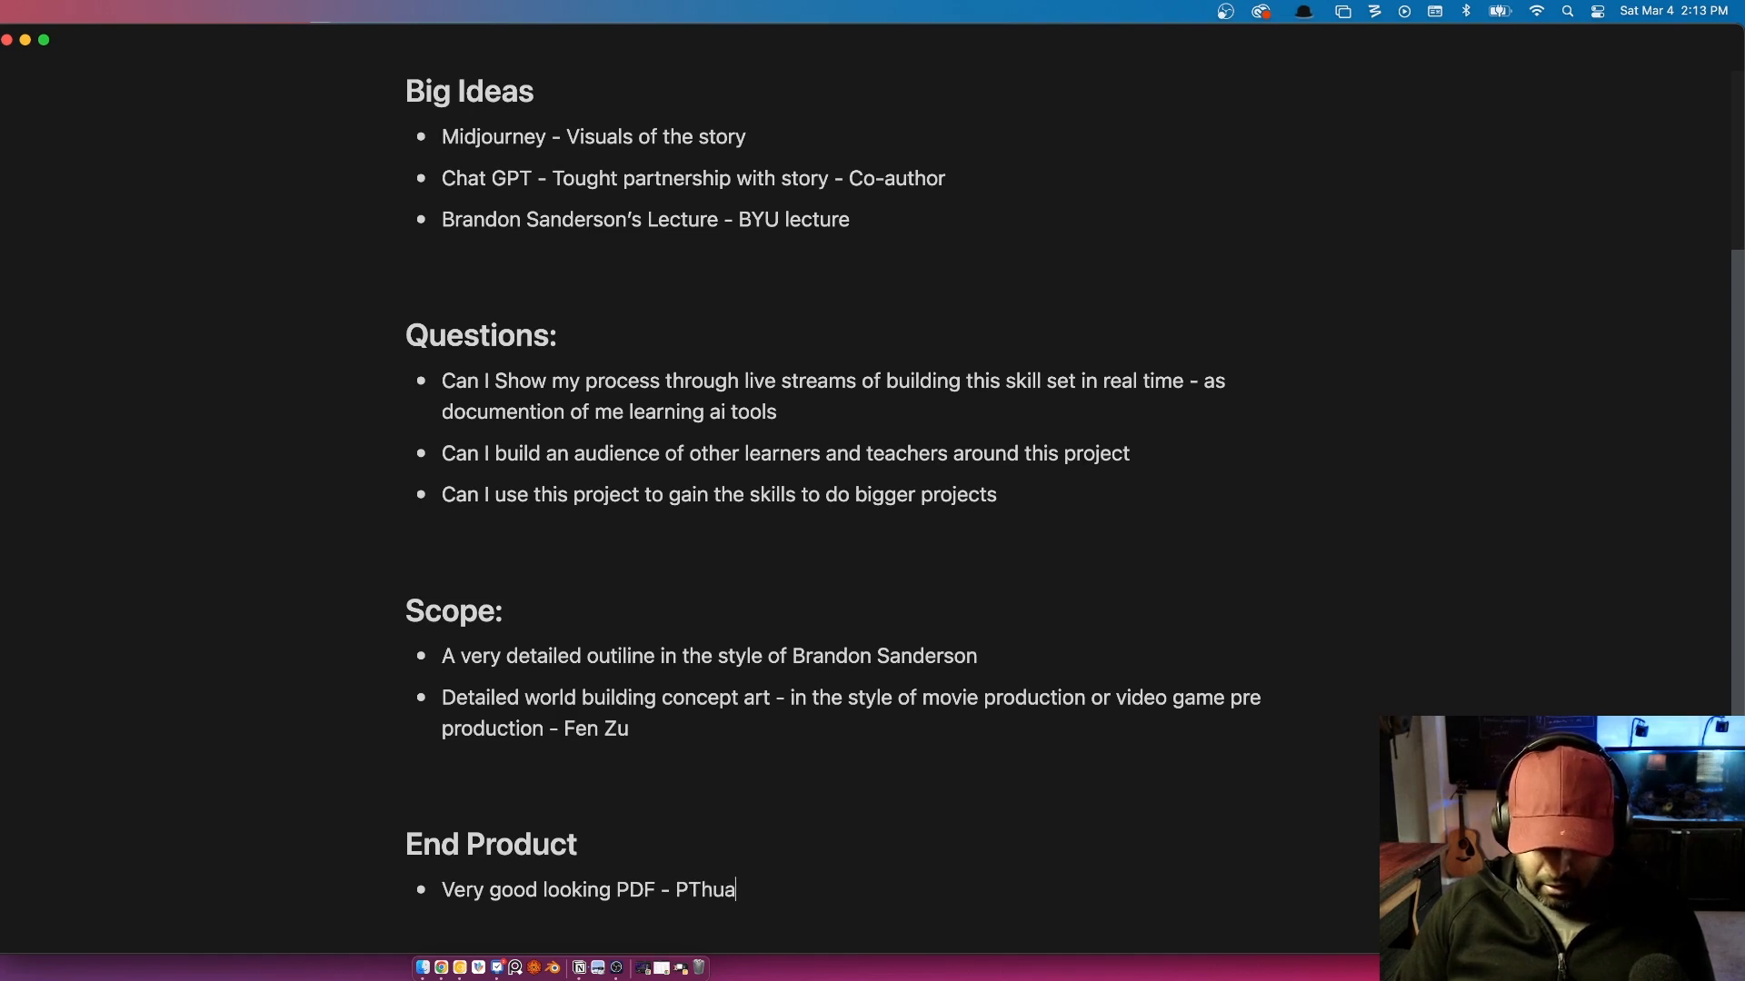
key("BackSpace")
key("BackSpace")
key("BackSpace")
key("BackSpace")
key("BackSpace")
Finish the first End Product bullet with "That I Print out Via Amazon KPD".
type("That I")
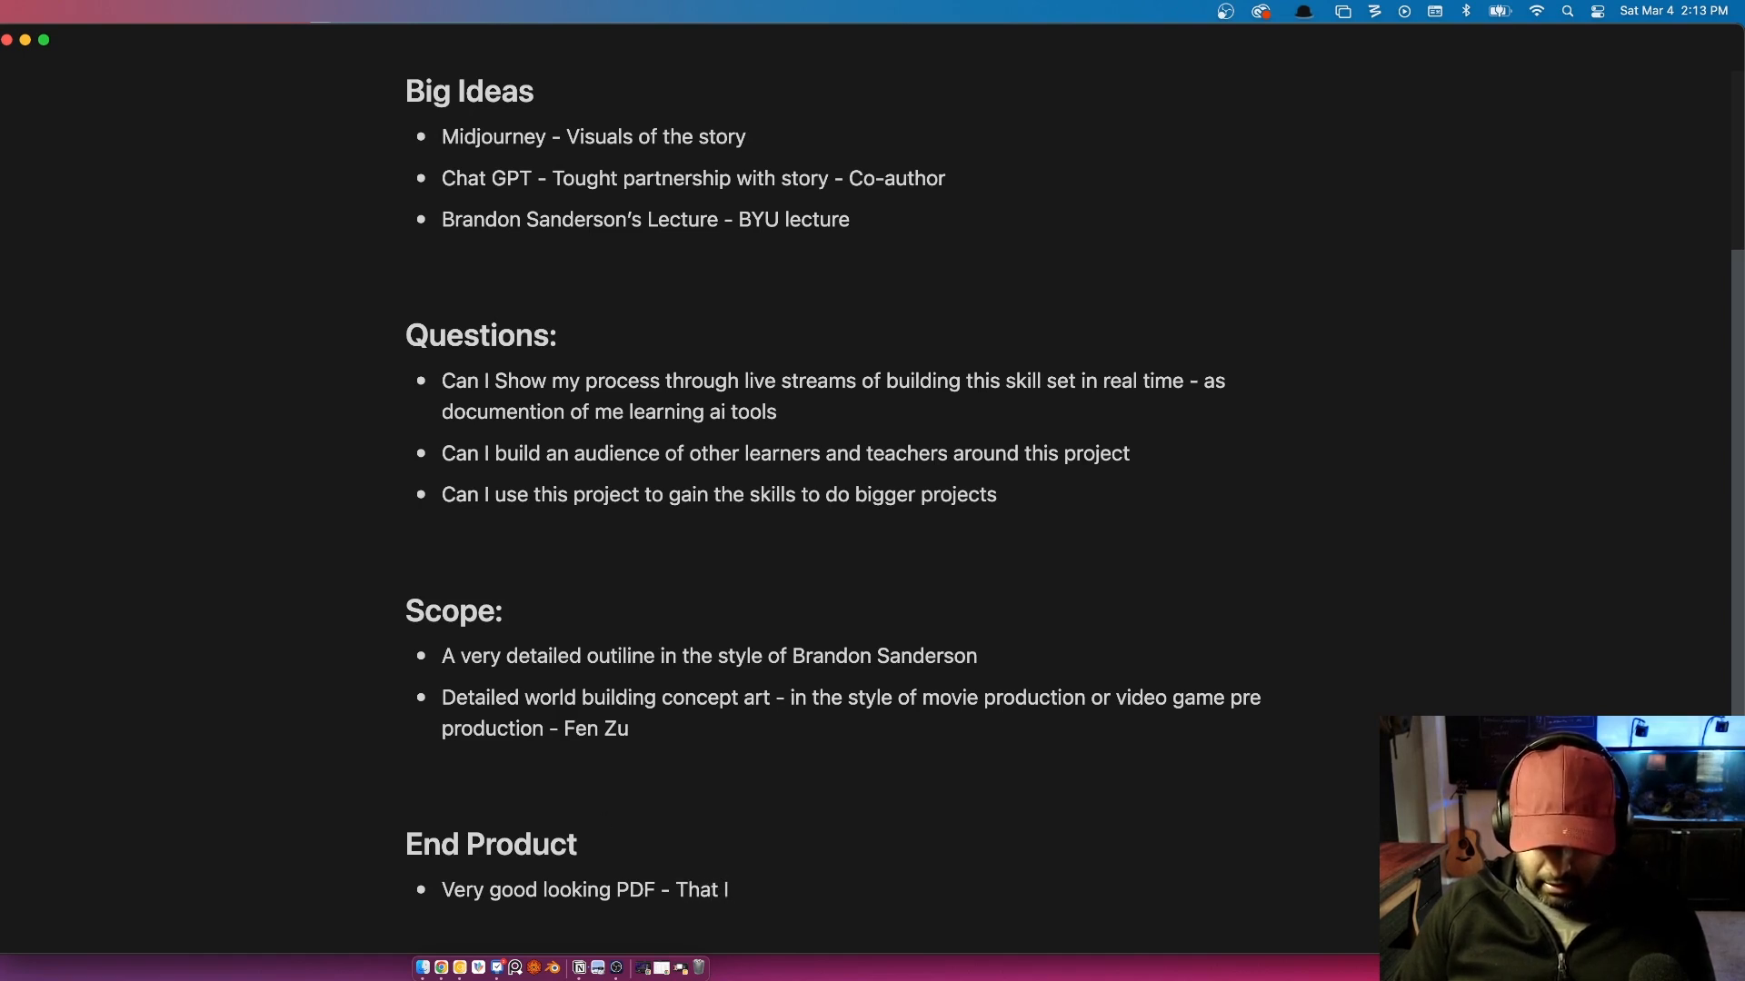
type(" c")
key("BackSpace")
type("Print out VIA")
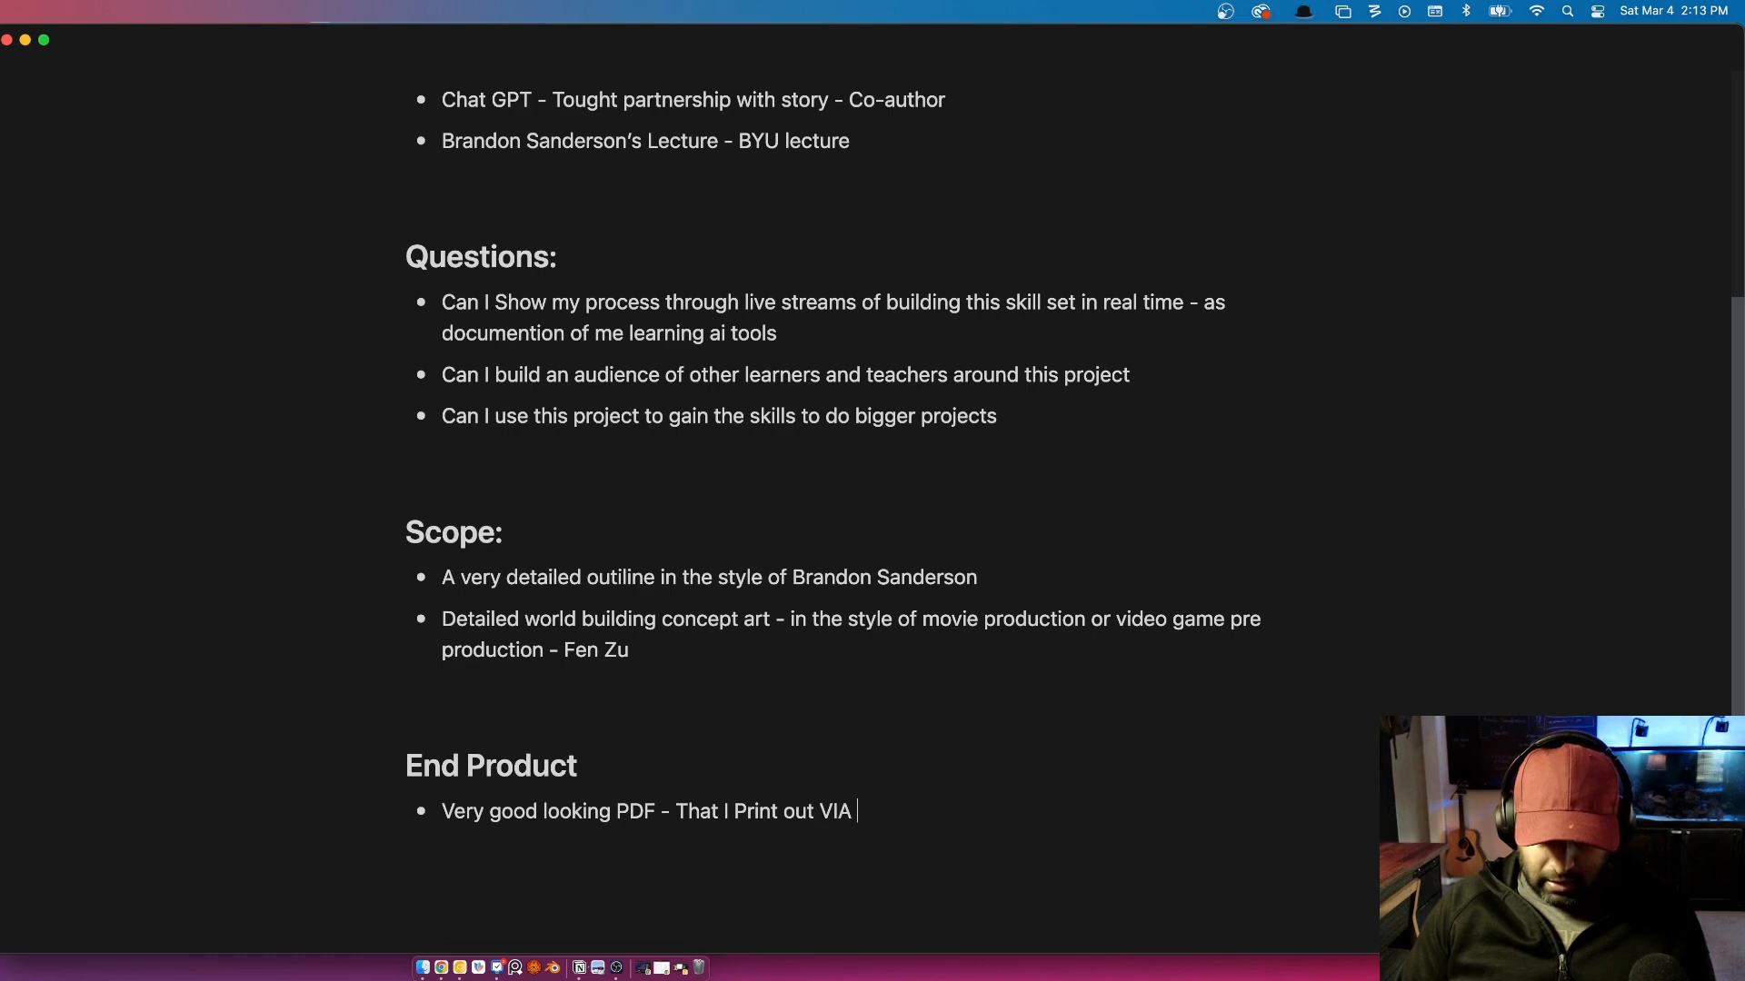
key("BackSpace")
type("a ")
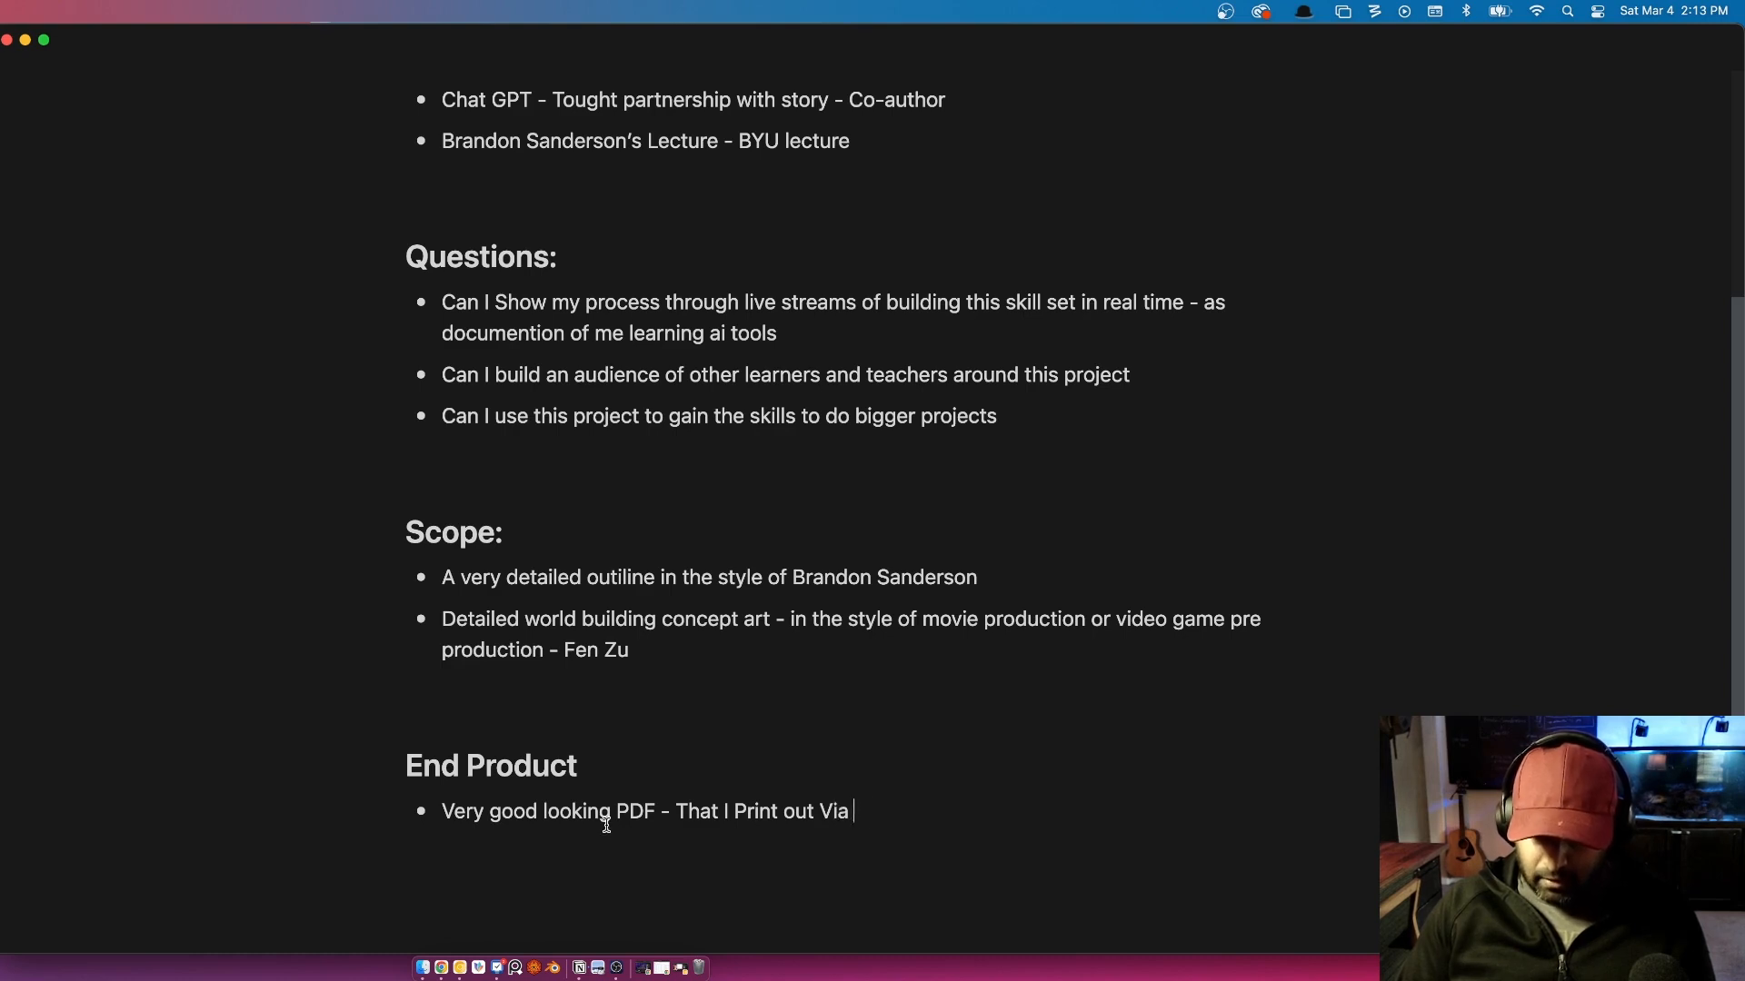
type("Amazon")
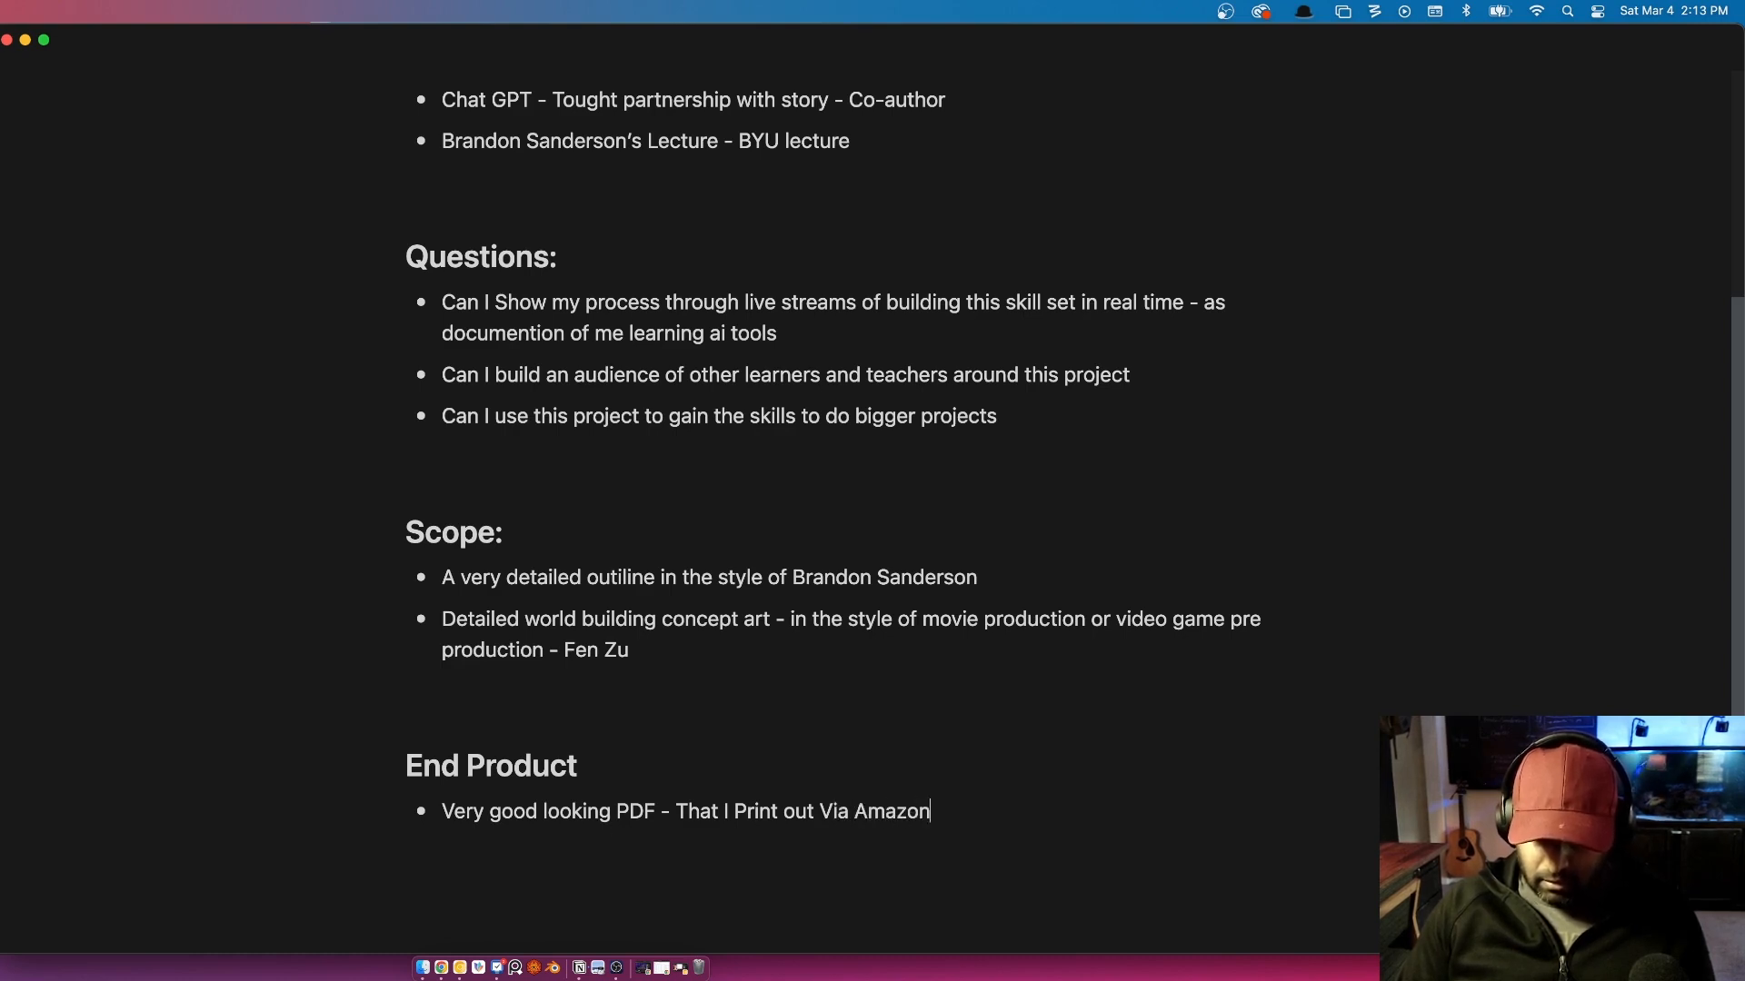
type(" PN")
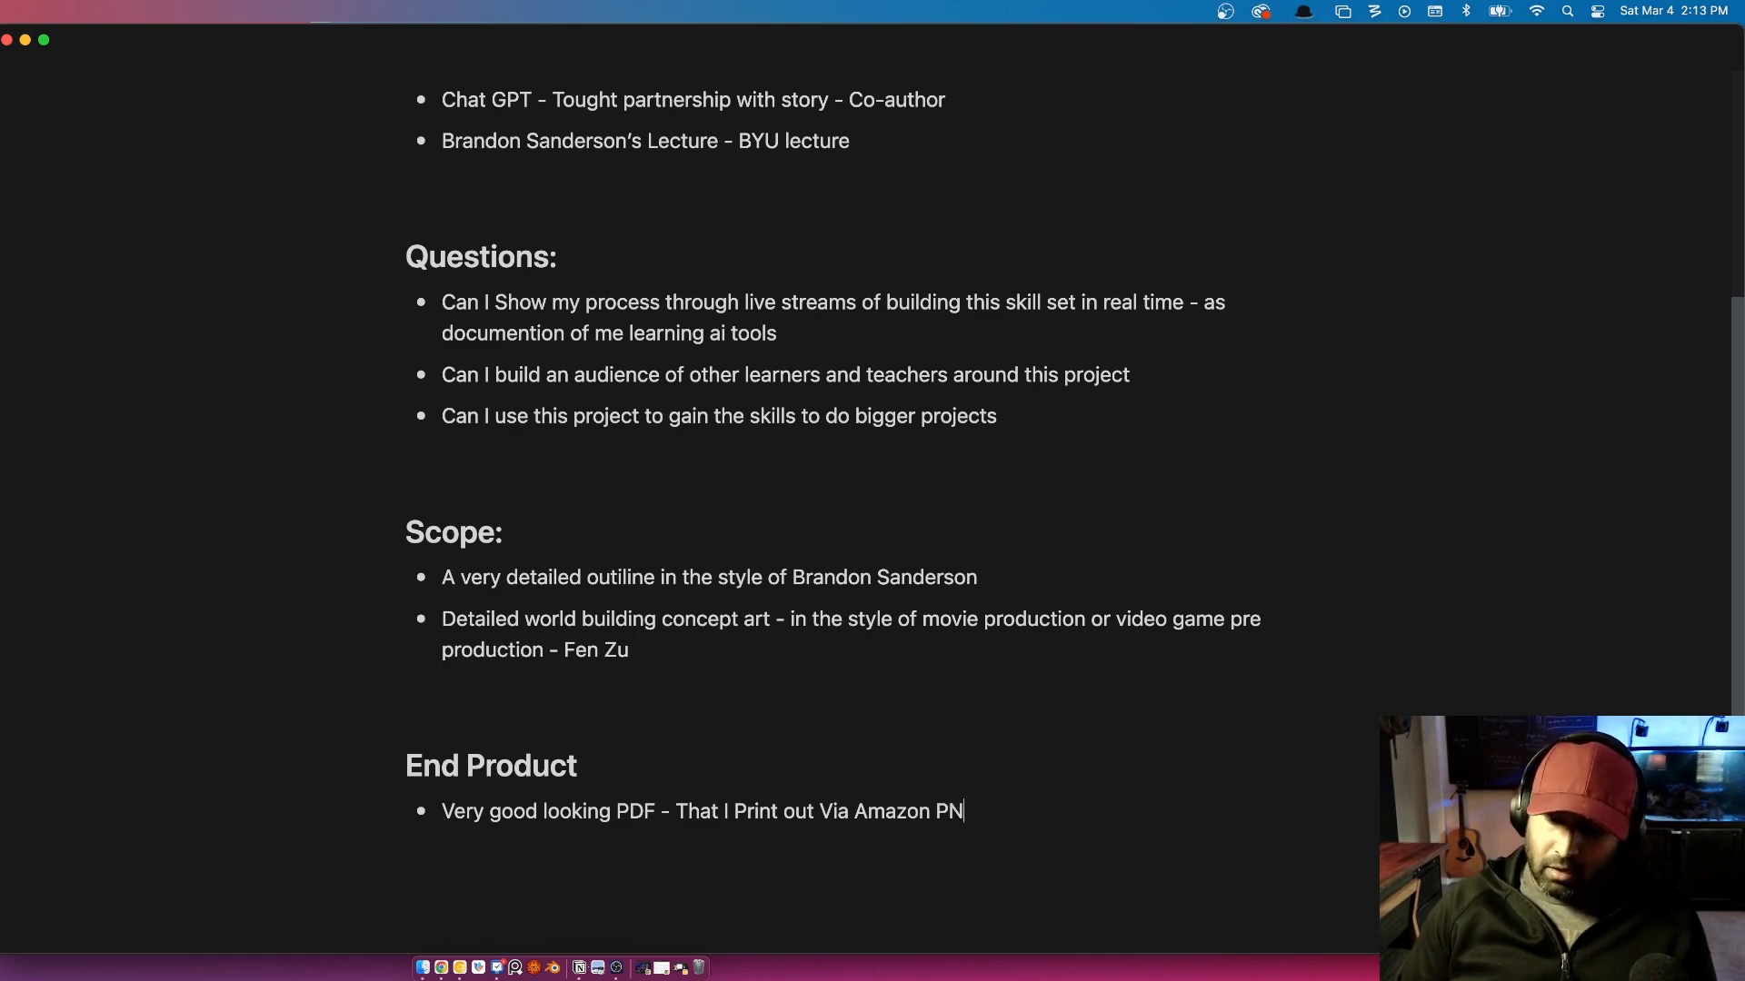
key("BackSpace")
key("BackSpace")
type("KPD")
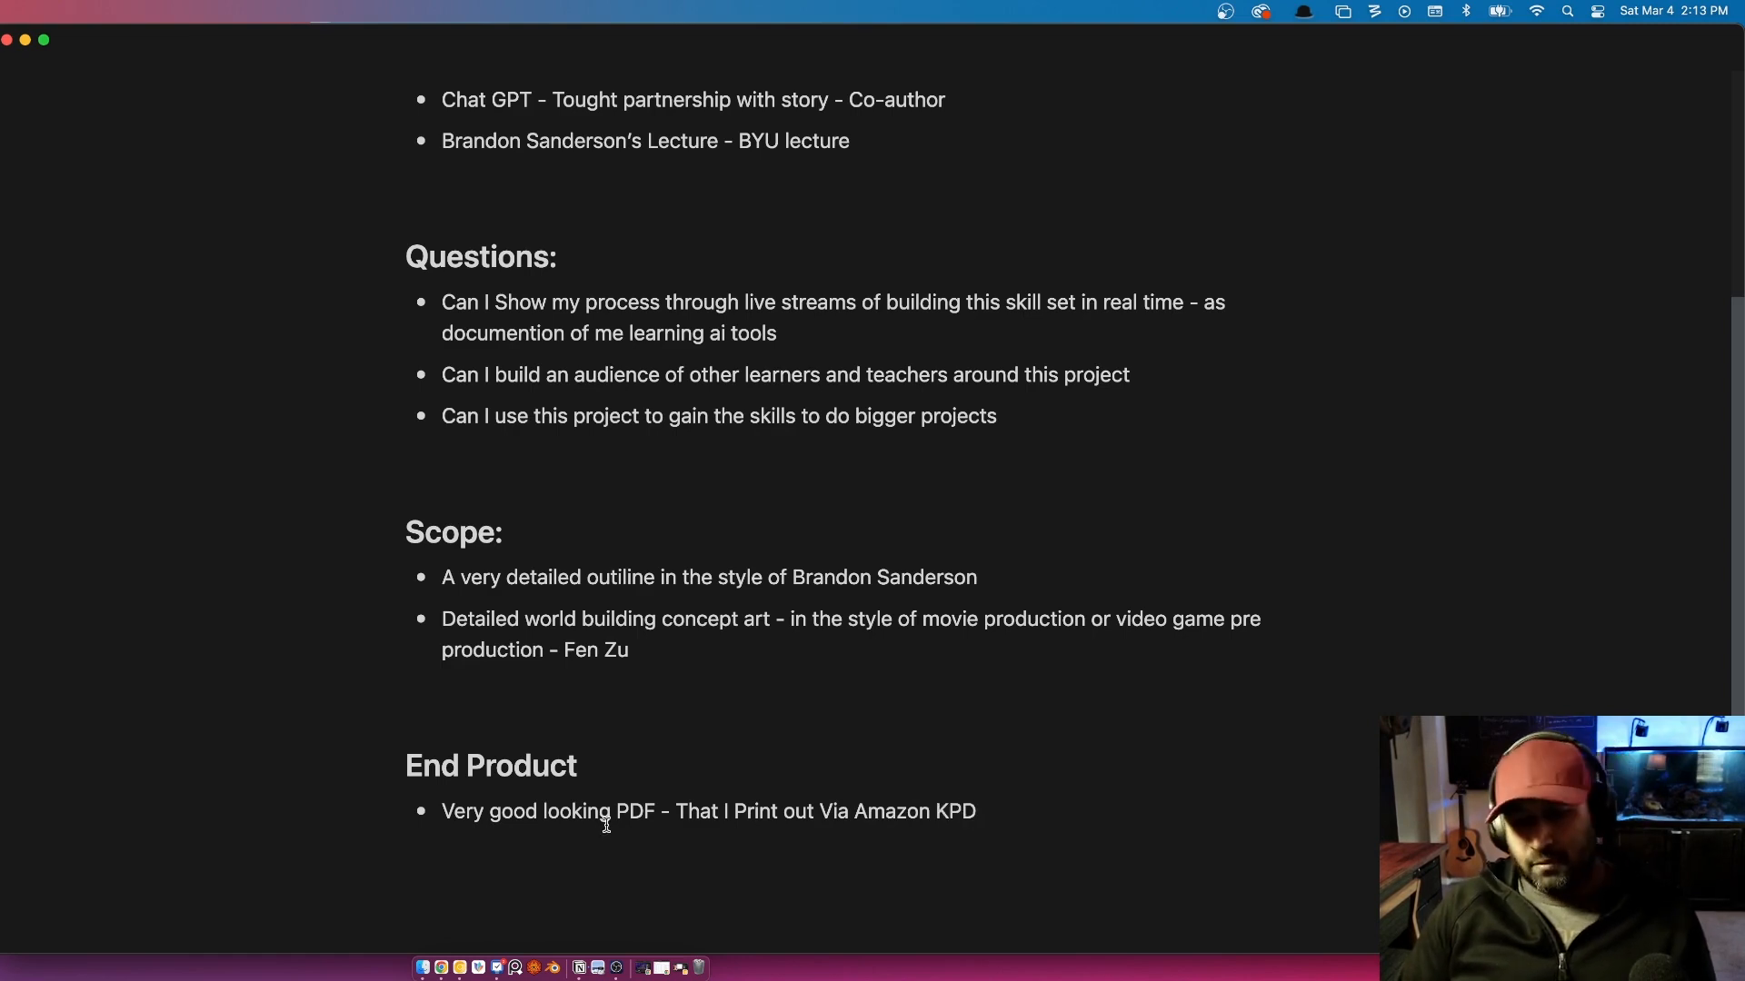
Add "10,000 Words" and "100 Images" as further End Product bullets and start another bullet.
key("Return")
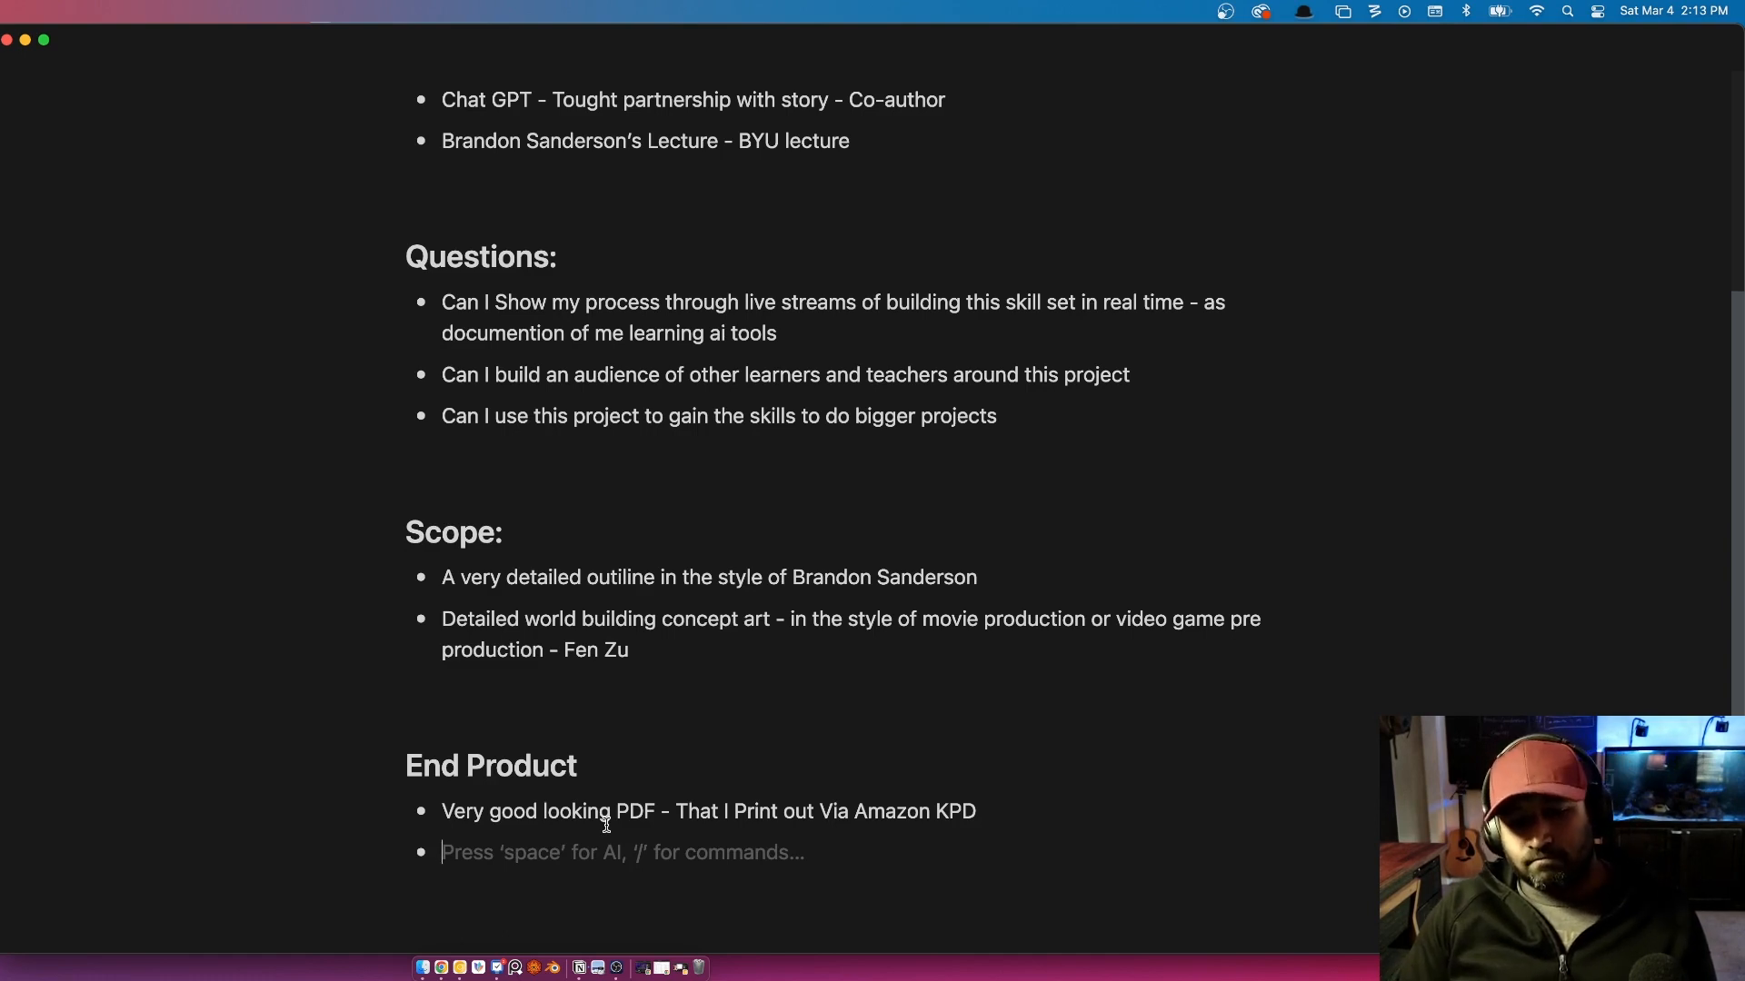
type("C")
key("BackSpace")
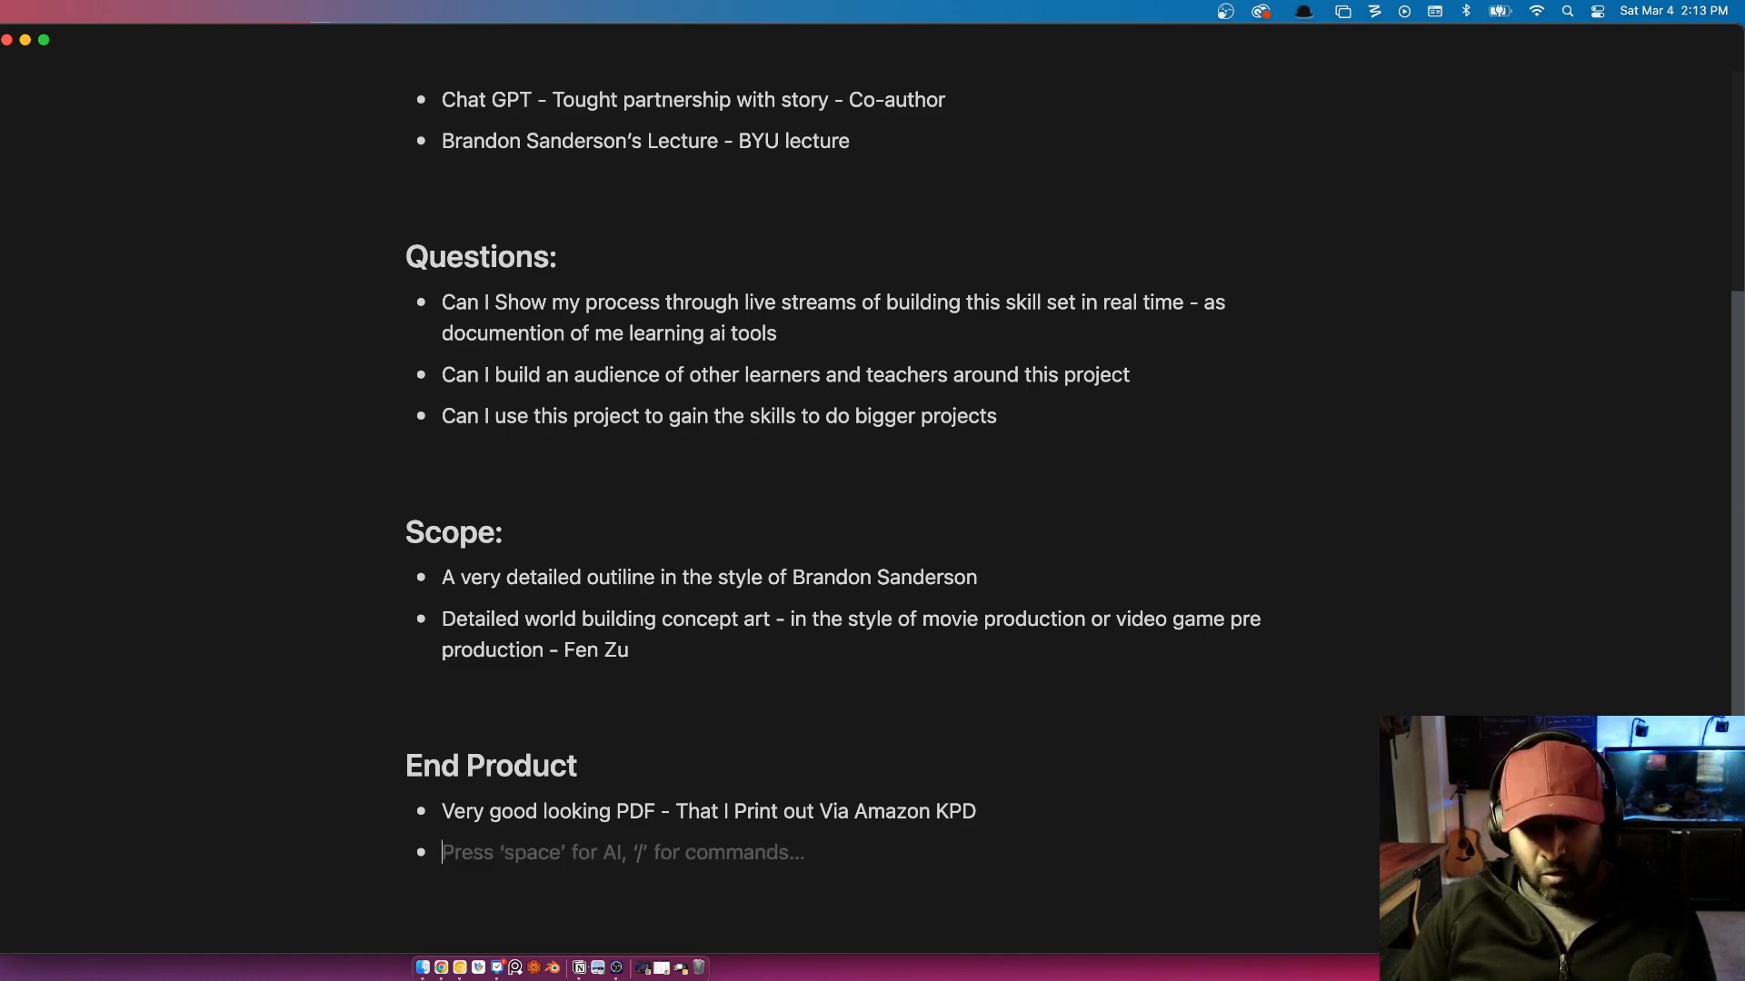
type("10,000 Words")
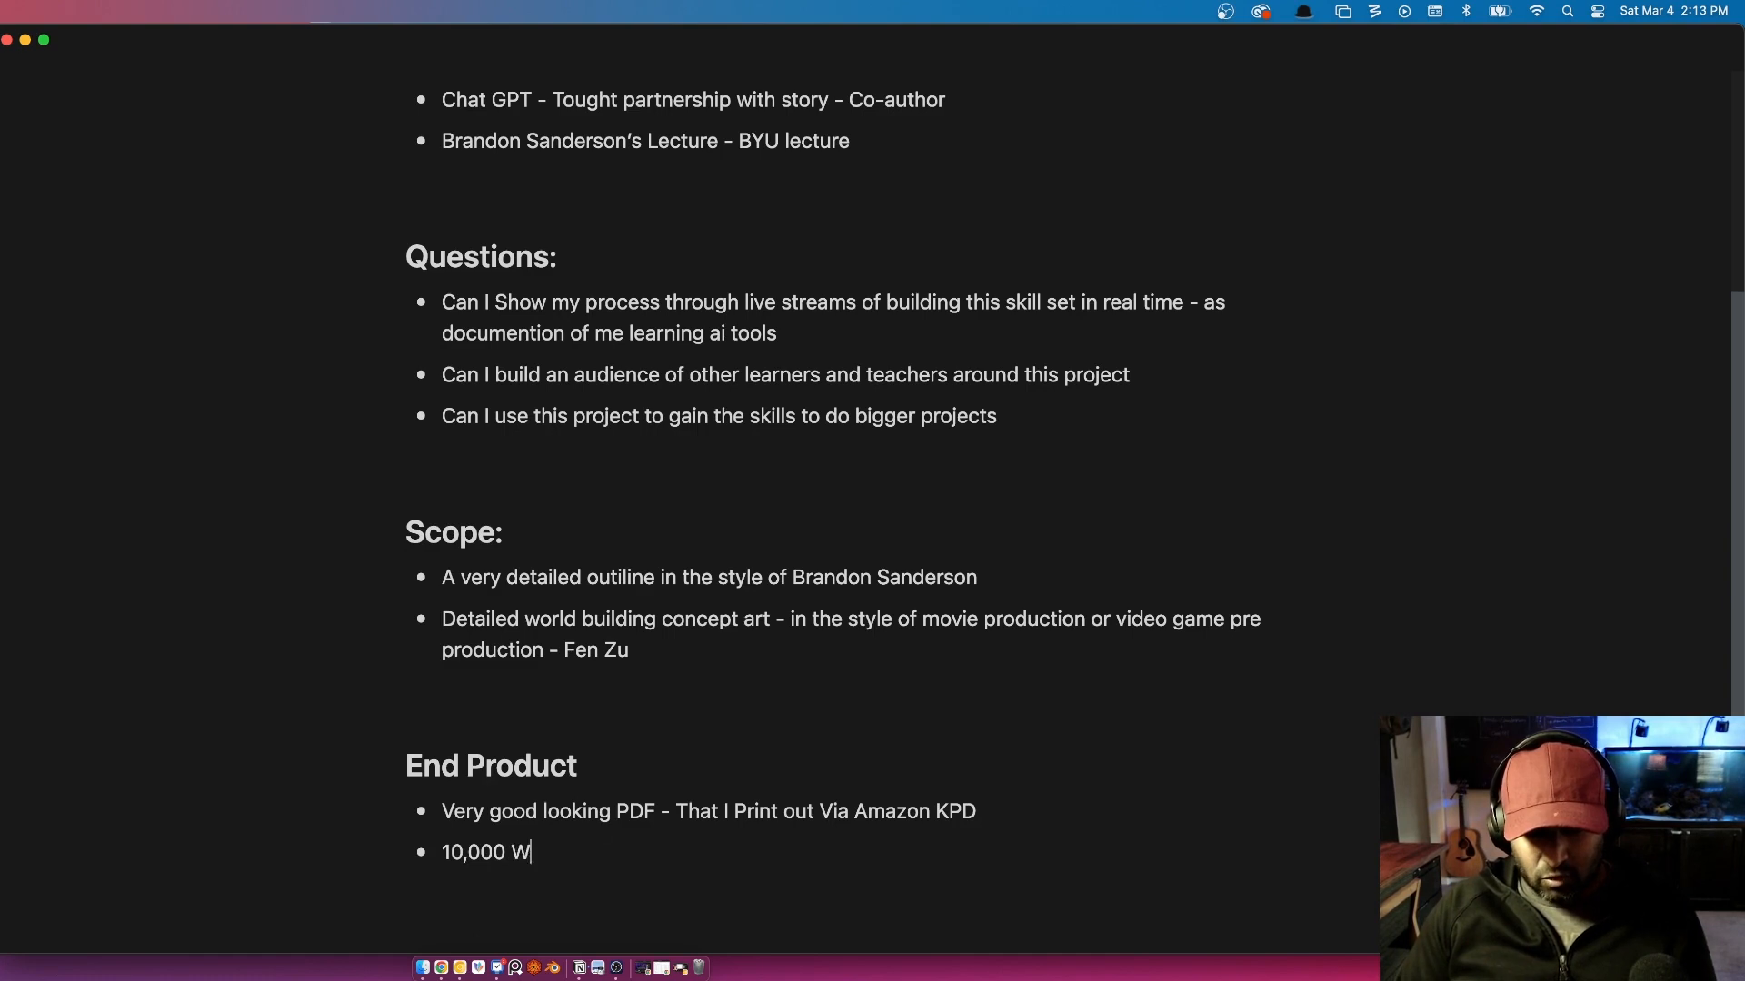
key("Return")
type("1000")
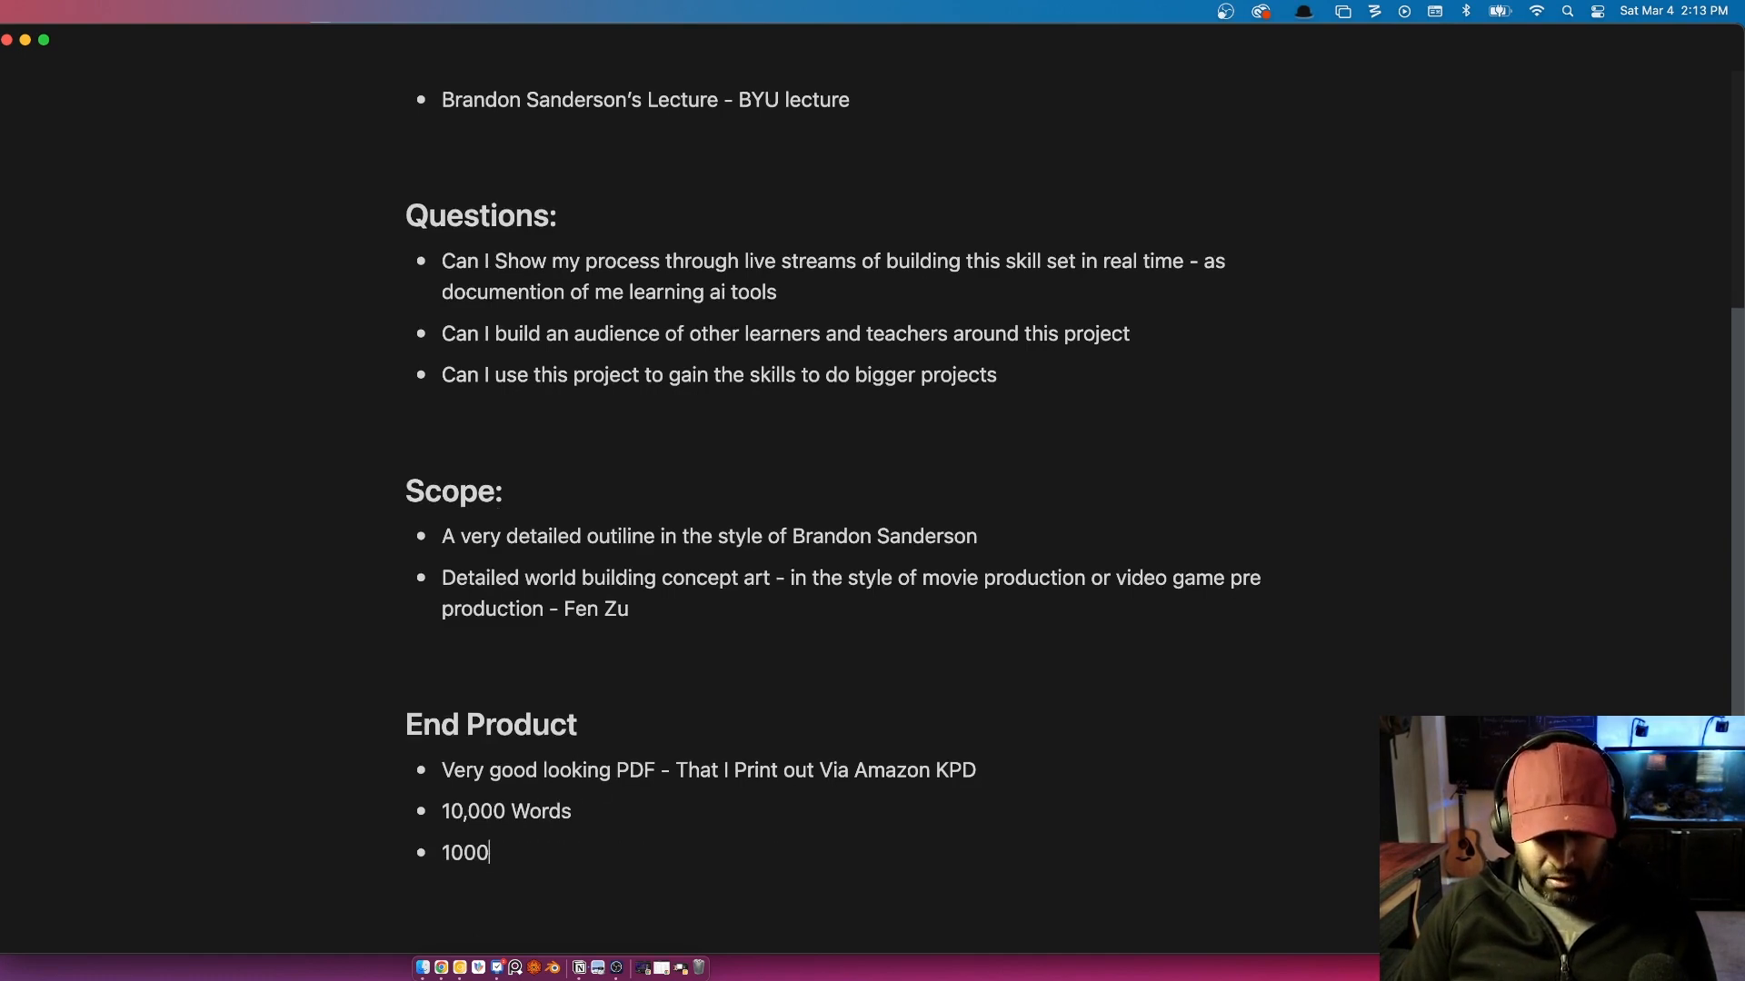
key("BackSpace")
type("Images")
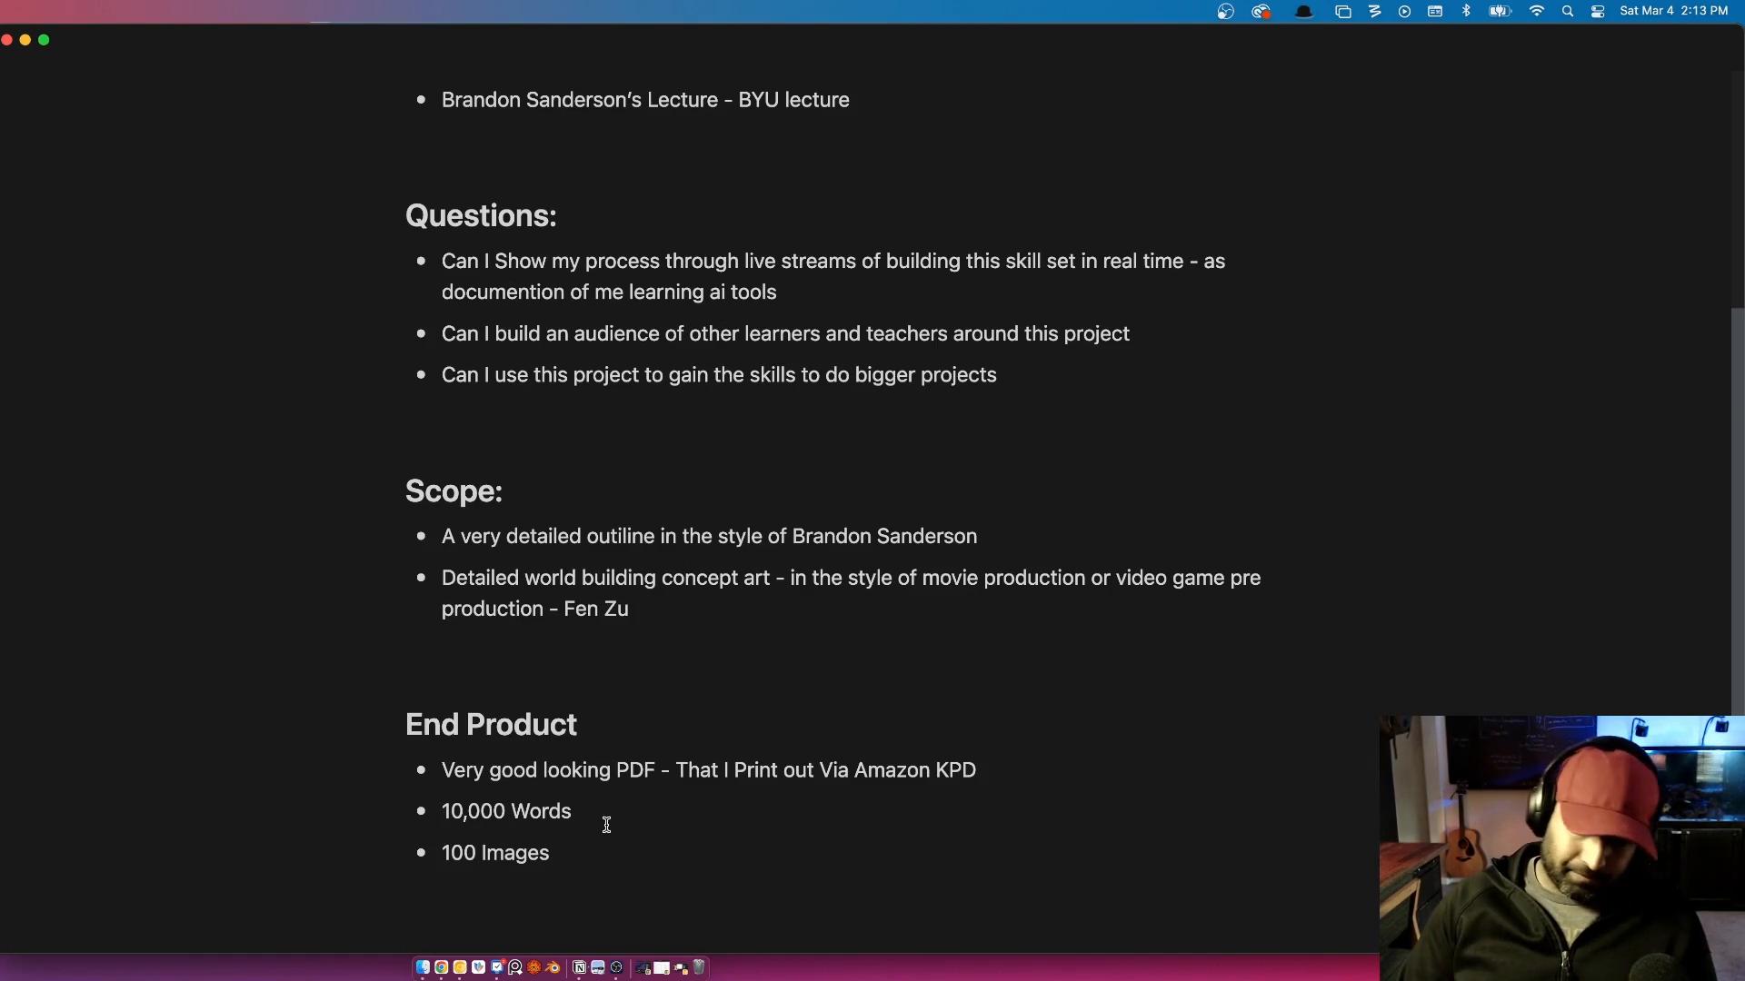
key("Return")
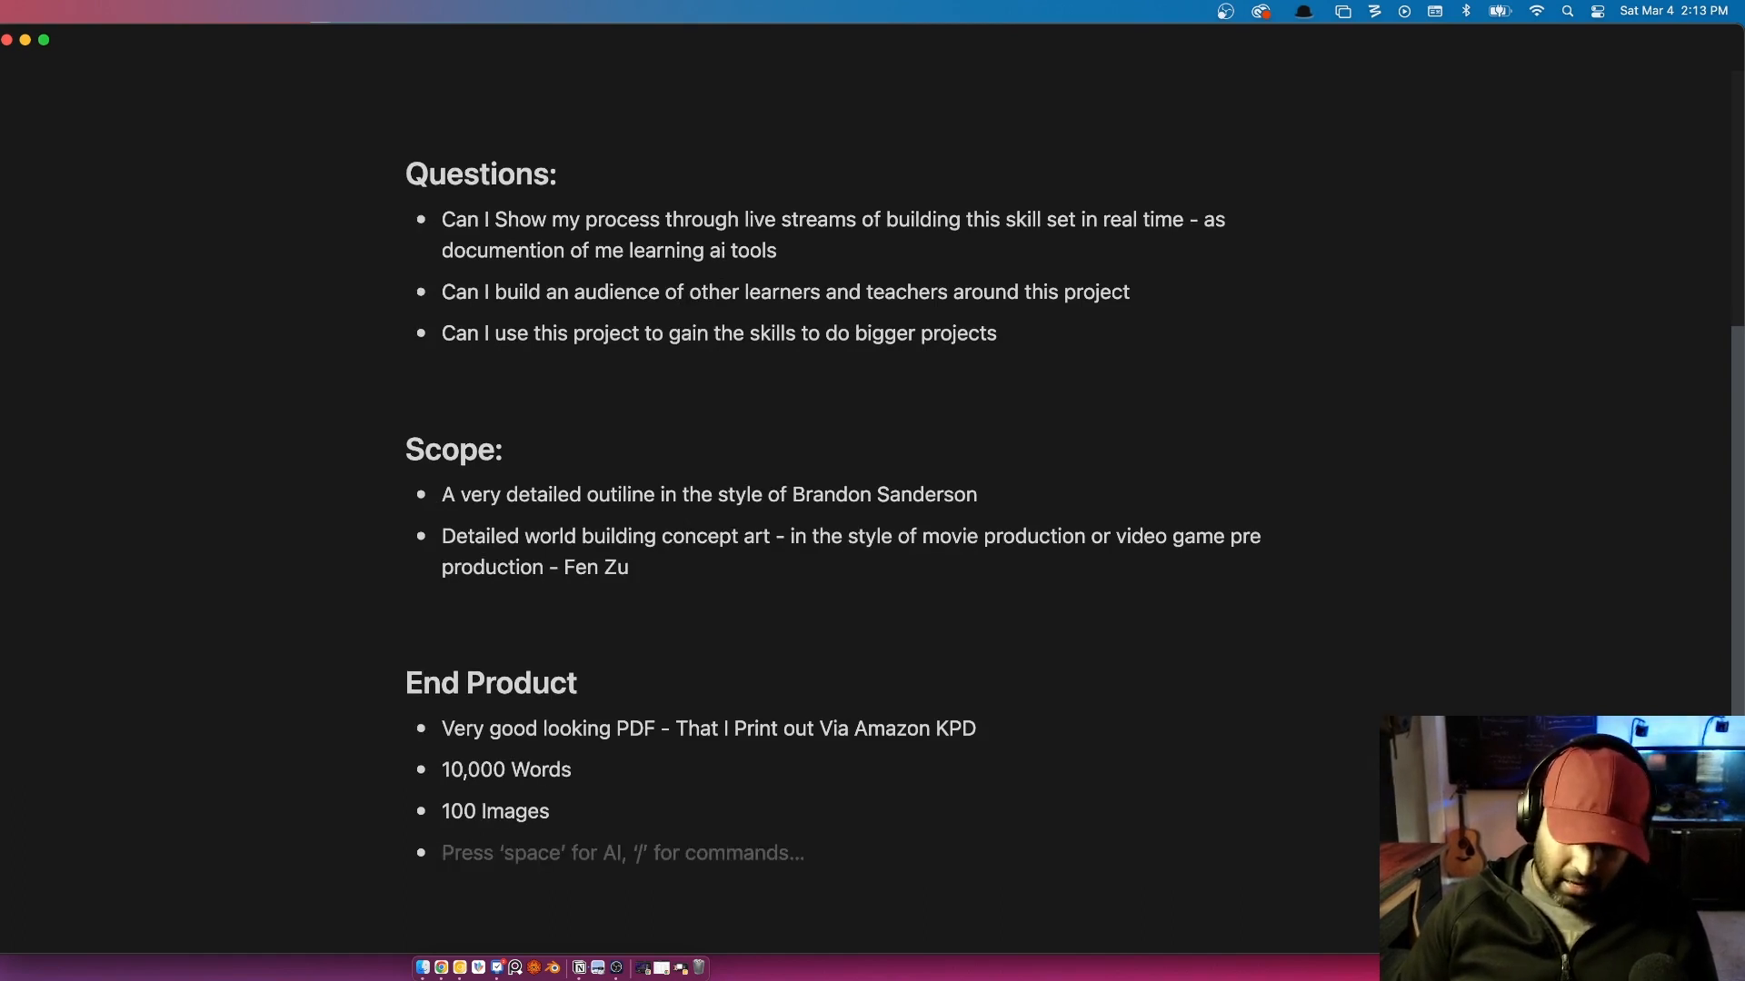